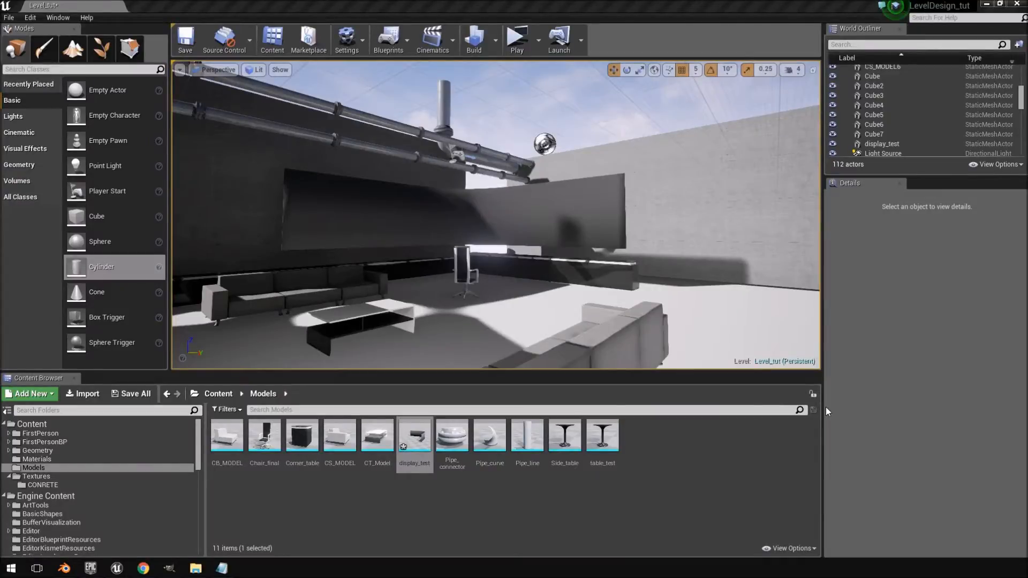
# Inspect the curved display_test mesh in the level from several viewpoints.
pyautogui.press('w')
pyautogui.moveTo(623, 250)
pyautogui.mouseDown(button='right')
pyautogui.moveTo(571, 243)
pyautogui.moveTo(635, 241)
pyautogui.moveTo(595, 239)
pyautogui.moveTo(622, 241)
pyautogui.mouseUp(button='right')
pyautogui.press('s')
pyautogui.press('w')
pyautogui.press('d')
pyautogui.click(366, 190)
pyautogui.moveTo(367, 191); pyautogui.dragTo(316, 200, button='right')
pyautogui.press('f')
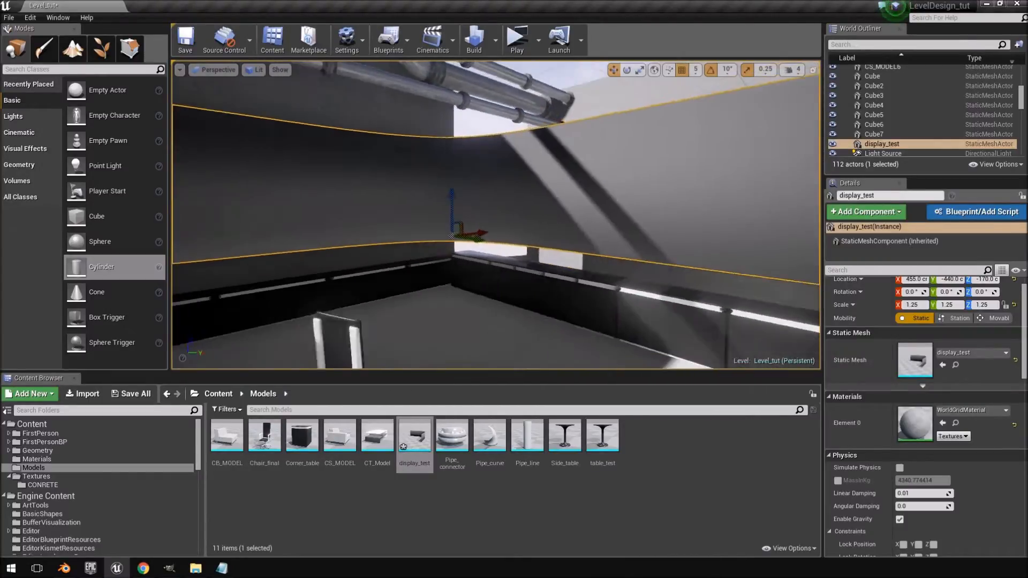
pyautogui.press('w')
pyautogui.moveTo(737, 229); pyautogui.dragTo(691, 226, button='right')
pyautogui.press('s')
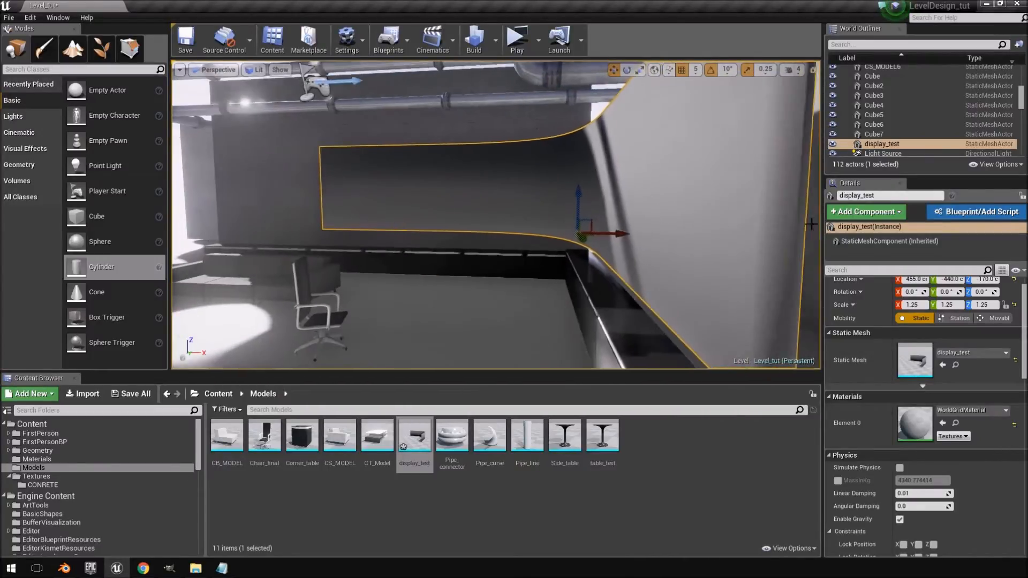
pyautogui.moveTo(382, 142); pyautogui.dragTo(385, 171, button='right')
pyautogui.press('s')
# Switch to Blender and select the whole curved display mesh in Edit Mode.
pyautogui.click(64, 569)
pyautogui.moveTo(542, 236); pyautogui.dragTo(472, 161, button='middle')
pyautogui.press('KP_7')
pyautogui.press('Tab')
pyautogui.press('a')
pyautogui.press('a')
pyautogui.press('a')
pyautogui.press('a')
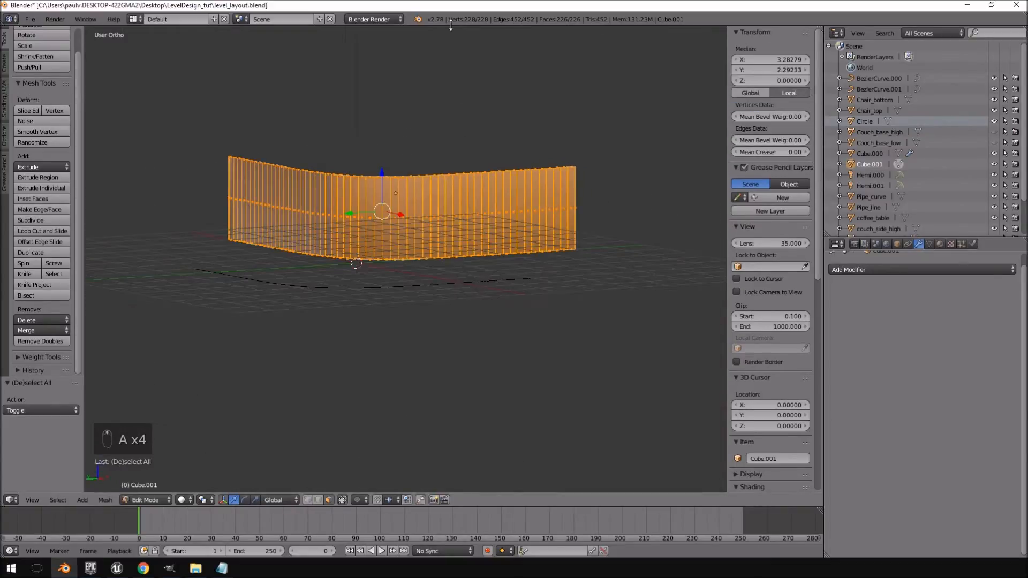
# Split the 3D viewport vertically, turn the new area into a UV/Image Editor and hide the 3D view's properties region.
pyautogui.rightClick(418, 25)
pyautogui.click(396, 39)
pyautogui.click(409, 81)
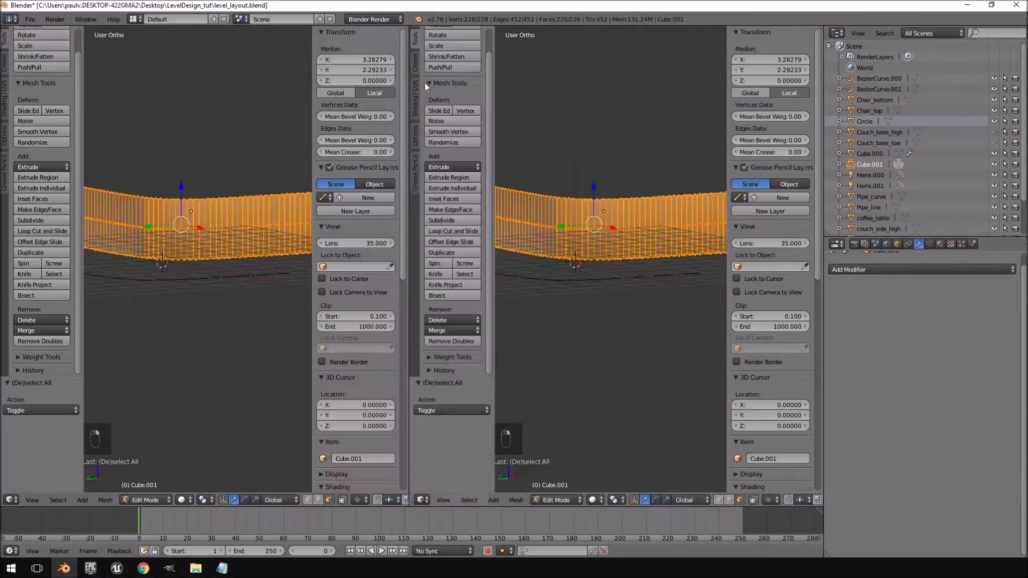
pyautogui.click(419, 500)
pyautogui.click(449, 417)
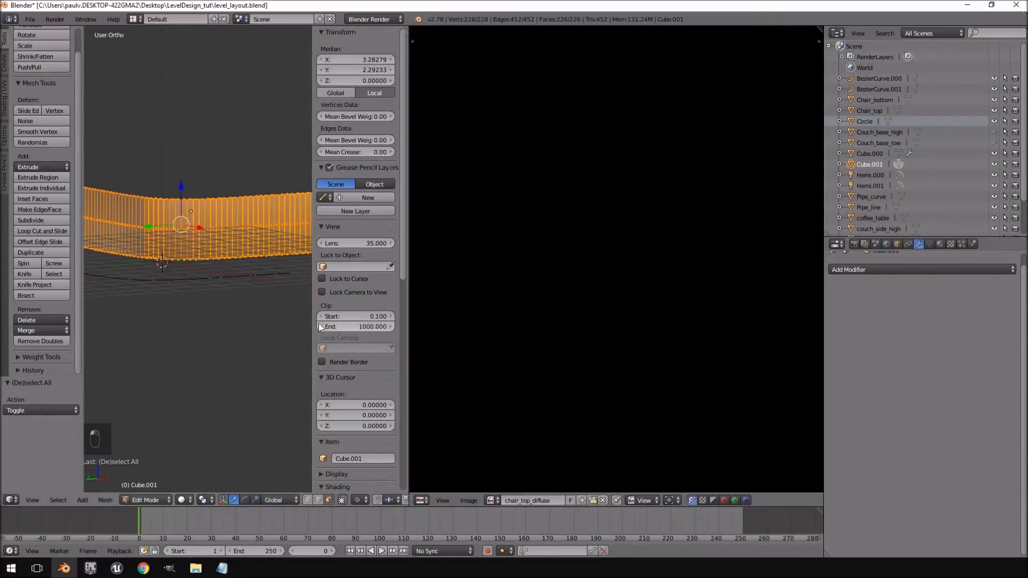
pyautogui.moveTo(311, 312); pyautogui.dragTo(375, 313)
pyautogui.scroll(-6, 609, 312)
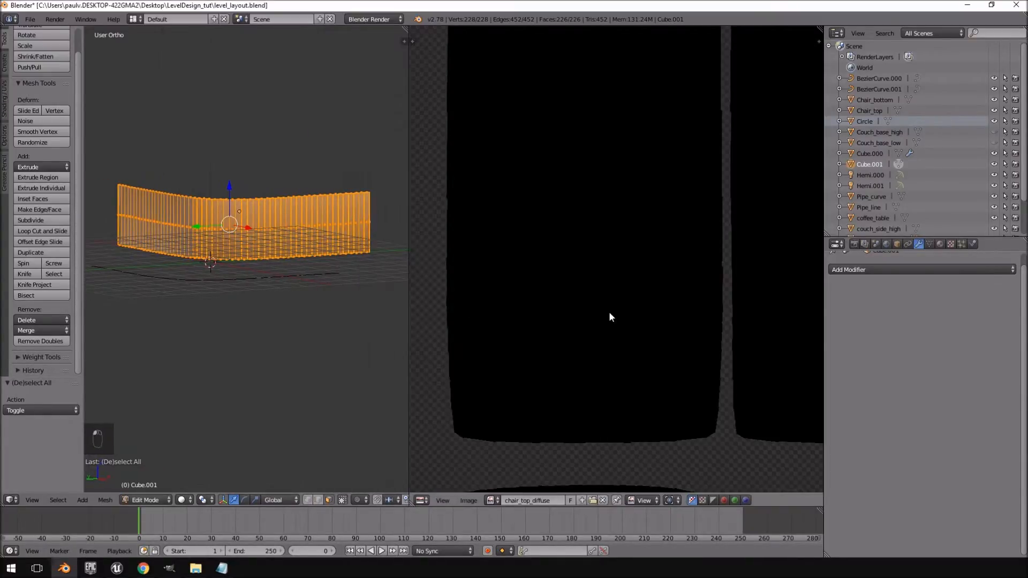
pyautogui.click(491, 501)
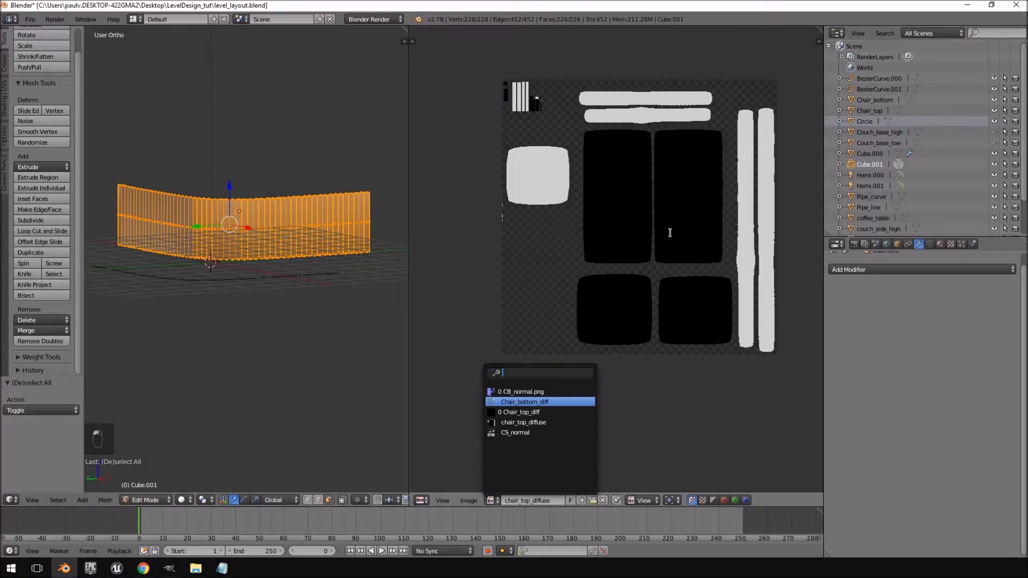
pyautogui.click(467, 502)
pyautogui.click(487, 491)
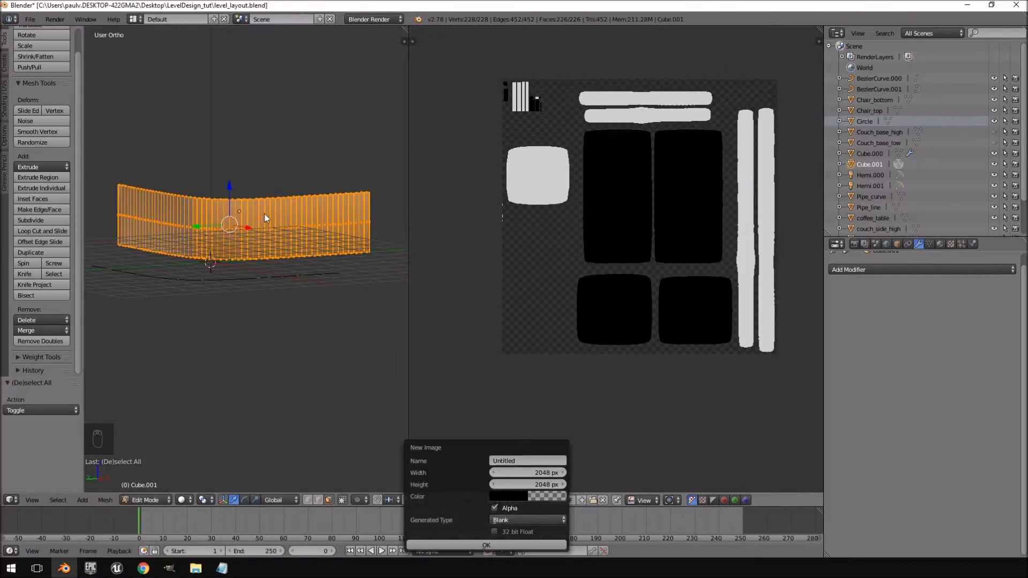
pyautogui.moveTo(316, 365); pyautogui.dragTo(330, 373, button='middle')
pyautogui.click(475, 501)
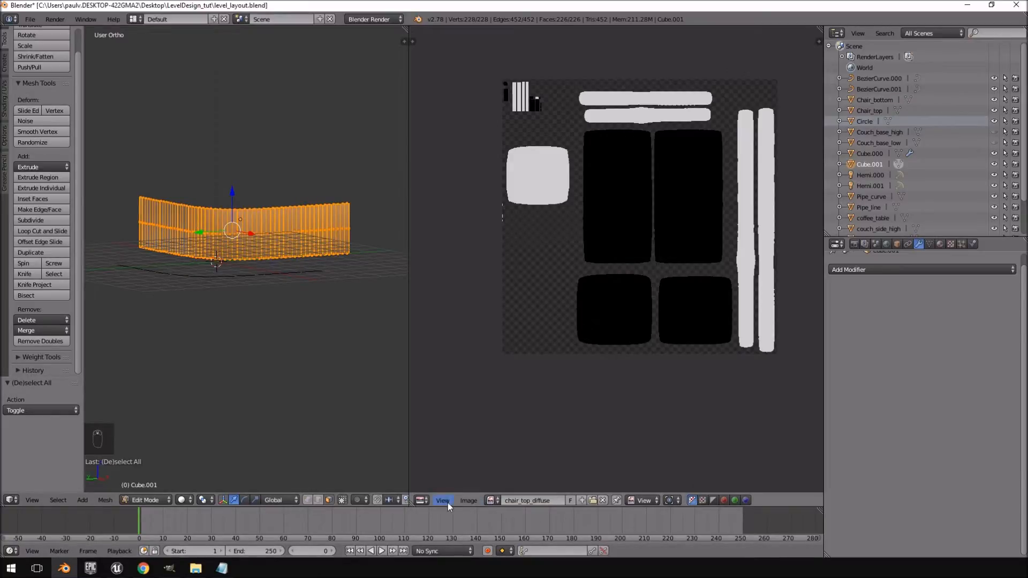
# Create a new white image named Display_glass, 2048 px wide and half as high.
pyautogui.click(467, 502)
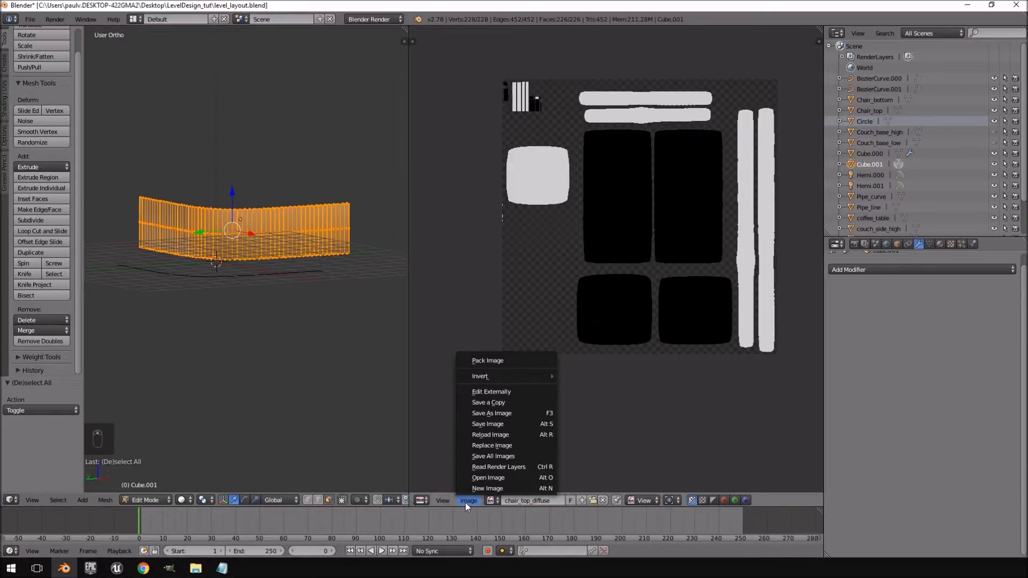
pyautogui.click(481, 488)
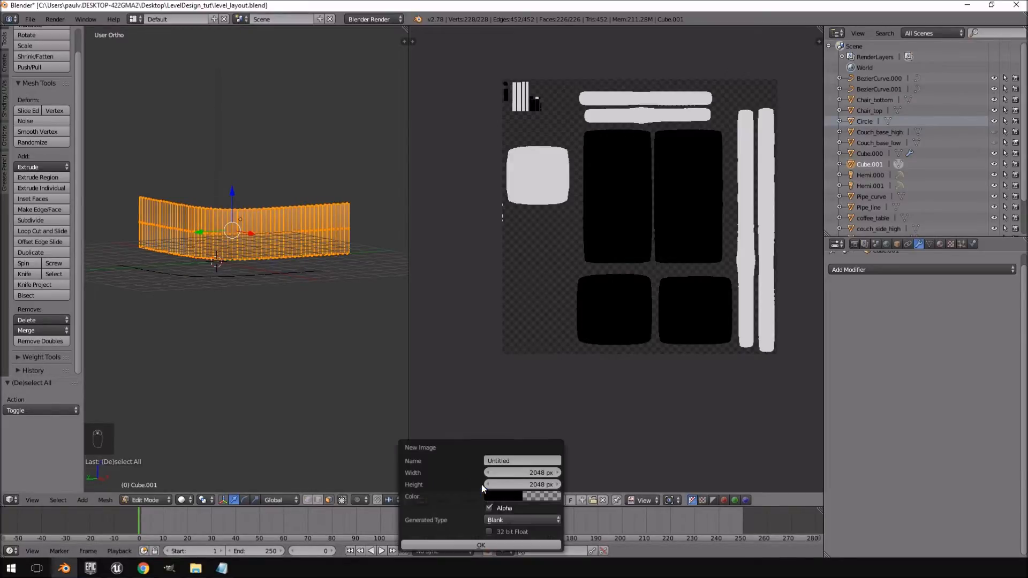
pyautogui.click(522, 473)
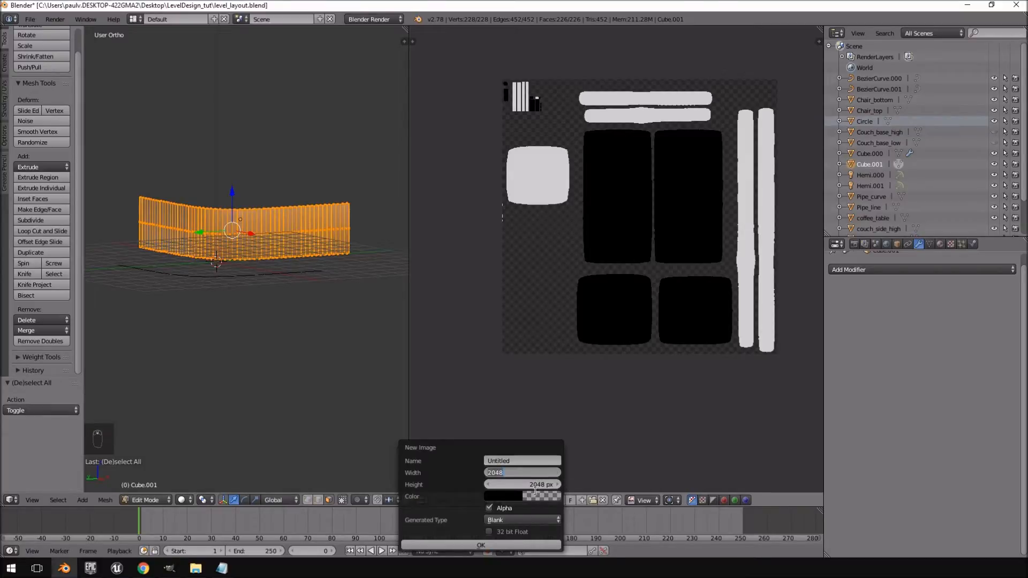
pyautogui.click(537, 488)
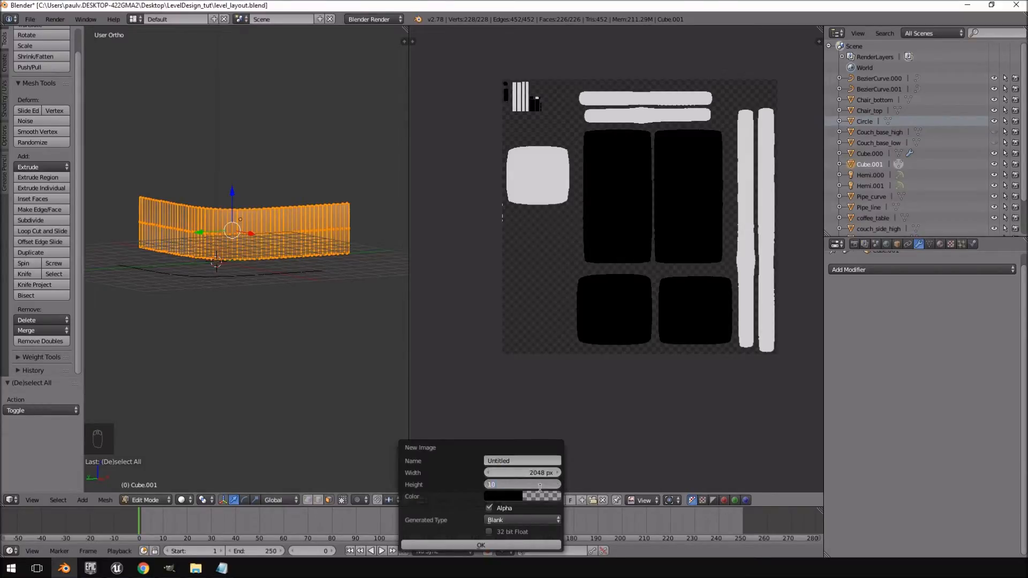
pyautogui.press('Tab')
pyautogui.write('Dis')
pyautogui.click(537, 492)
pyautogui.click(538, 493)
pyautogui.click(482, 545)
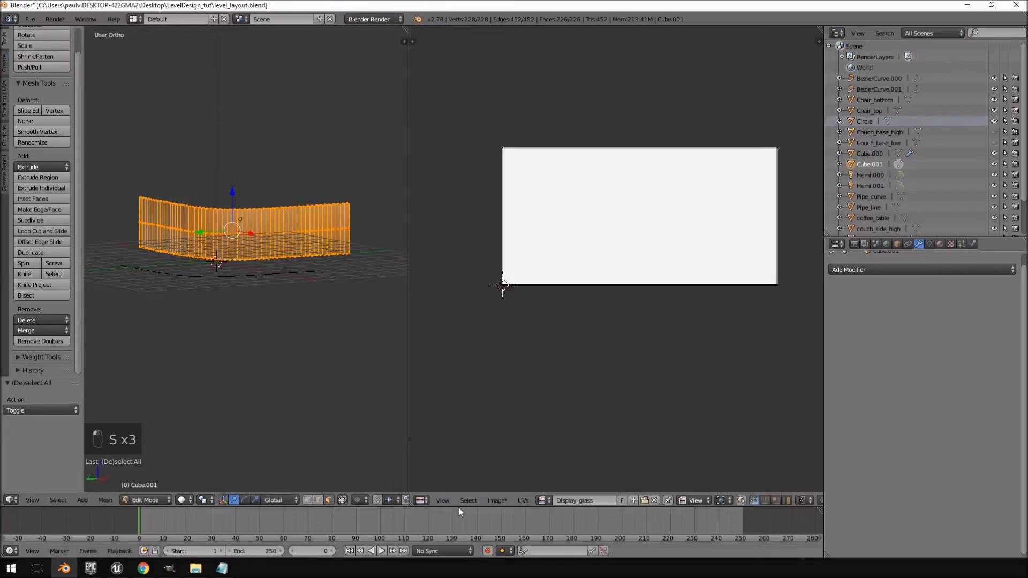
# Try the standard Unwrap on the entire curved display mesh.
pyautogui.scroll(-2, 633, 252)
pyautogui.moveTo(634, 252); pyautogui.dragTo(615, 269, button='middle')
pyautogui.scroll(5, 614, 295)
pyautogui.scroll(1, 609, 322)
pyautogui.moveTo(620, 317); pyautogui.dragTo(690, 310, button='middle')
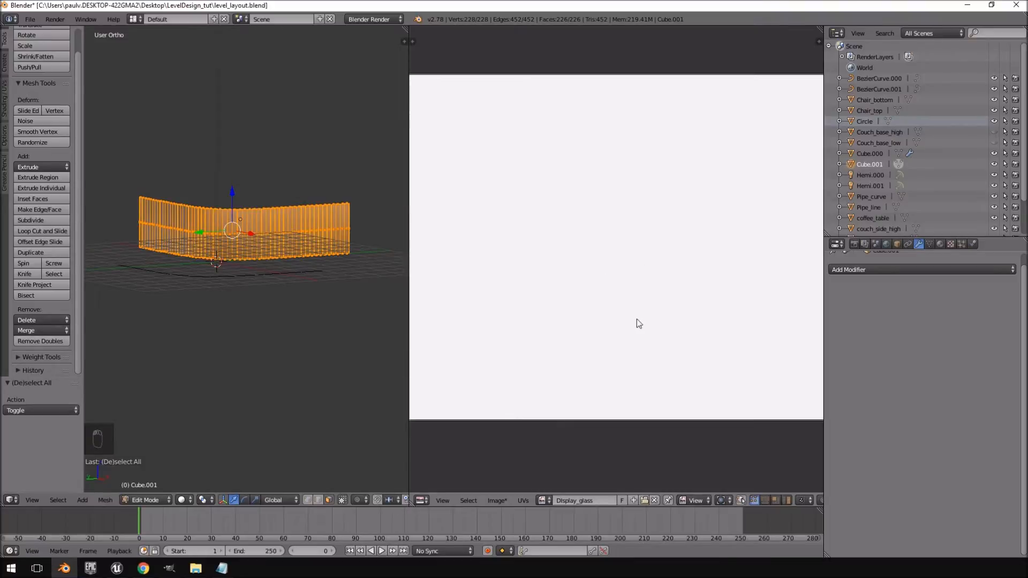
pyautogui.scroll(-2, 637, 324)
pyautogui.scroll(-2, 217, 263)
pyautogui.moveTo(240, 252); pyautogui.dragTo(243, 269, button='middle')
pyautogui.press('a')
pyautogui.press('a')
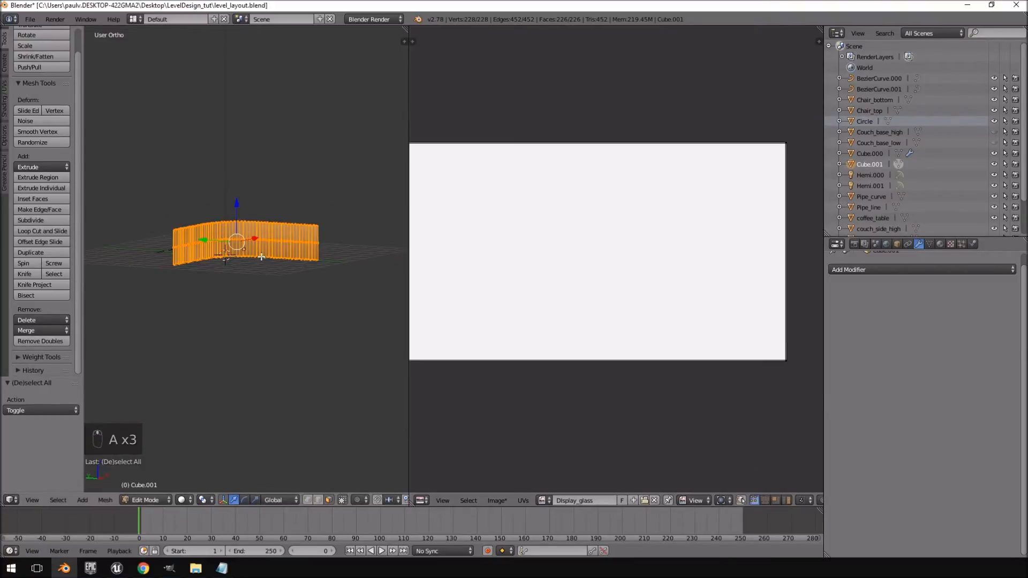
pyautogui.scroll(4, 251, 262)
pyautogui.press('u')
pyautogui.click(264, 259)
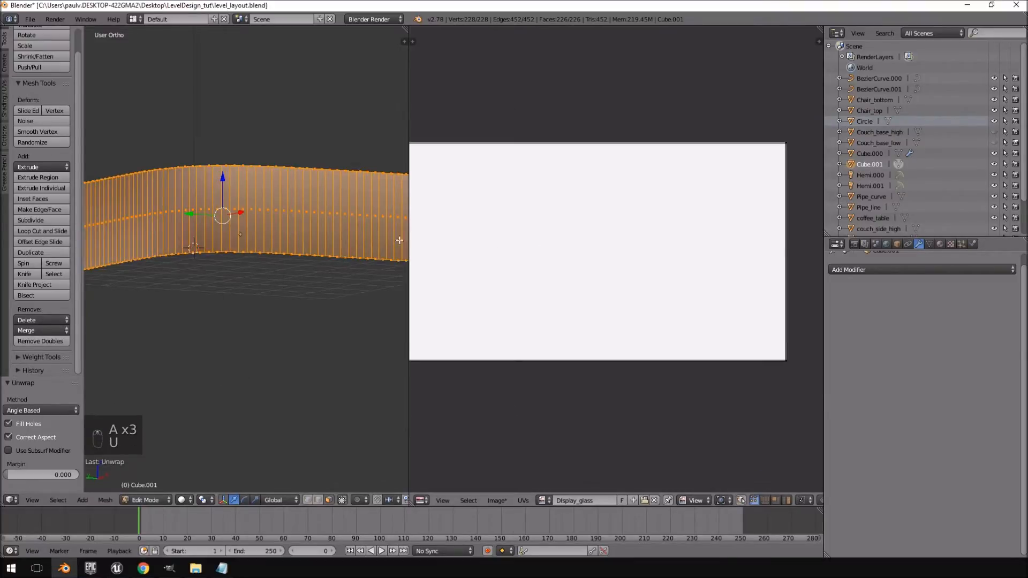
# Unwrap the entire display mesh with Smart UV Project, using a 66 angle limit, 0.03 island margin and stretching to UV bounds.
pyautogui.scroll(-3, 267, 226)
pyautogui.press('a')
pyautogui.press('a')
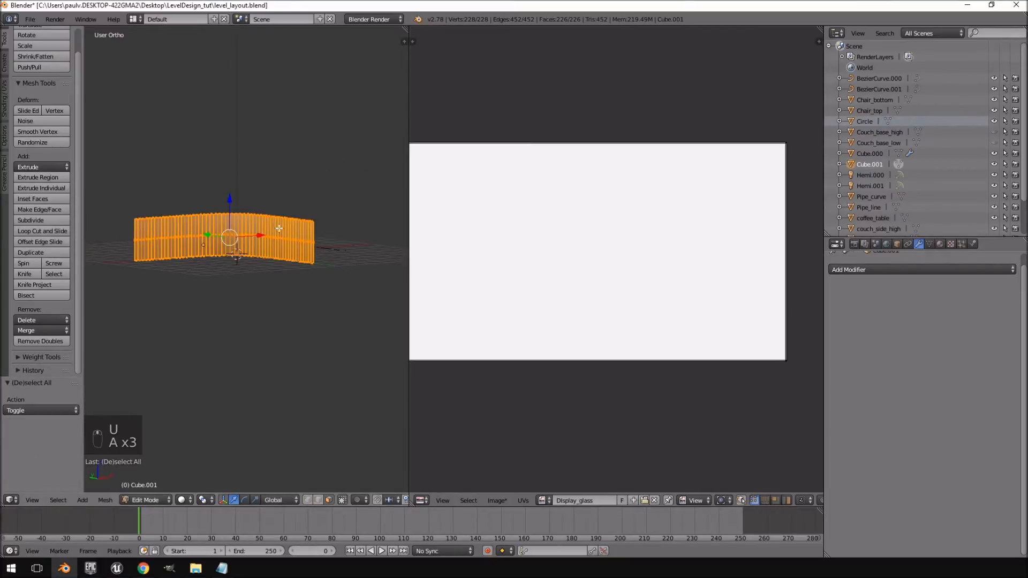
pyautogui.moveTo(276, 227); pyautogui.dragTo(295, 228, button='middle')
pyautogui.moveTo(599, 211); pyautogui.dragTo(656, 225, button='middle')
pyautogui.press('a')
pyautogui.press('a')
pyautogui.press('a')
pyautogui.press('a')
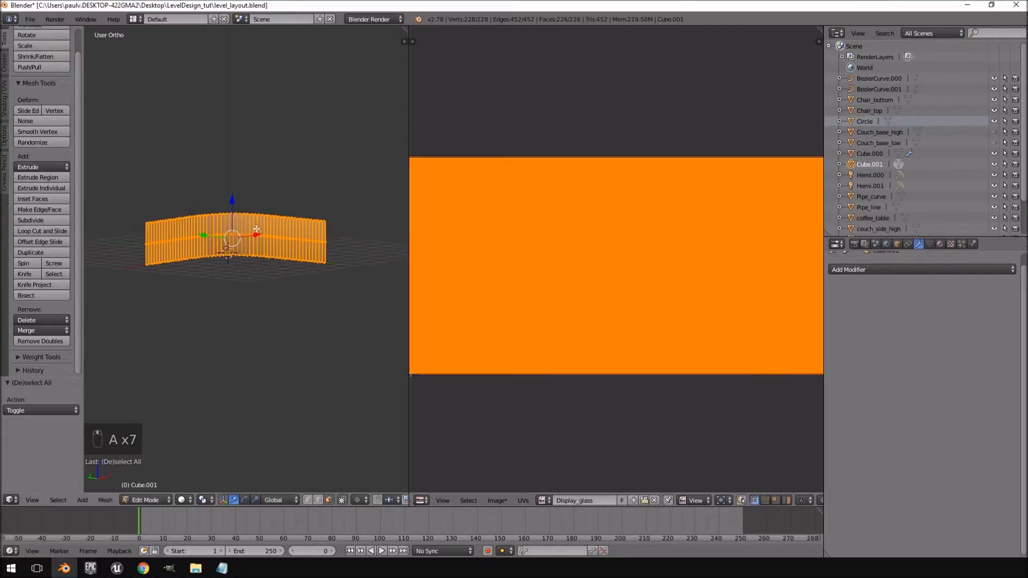
pyautogui.scroll(4, 236, 246)
pyautogui.press('u')
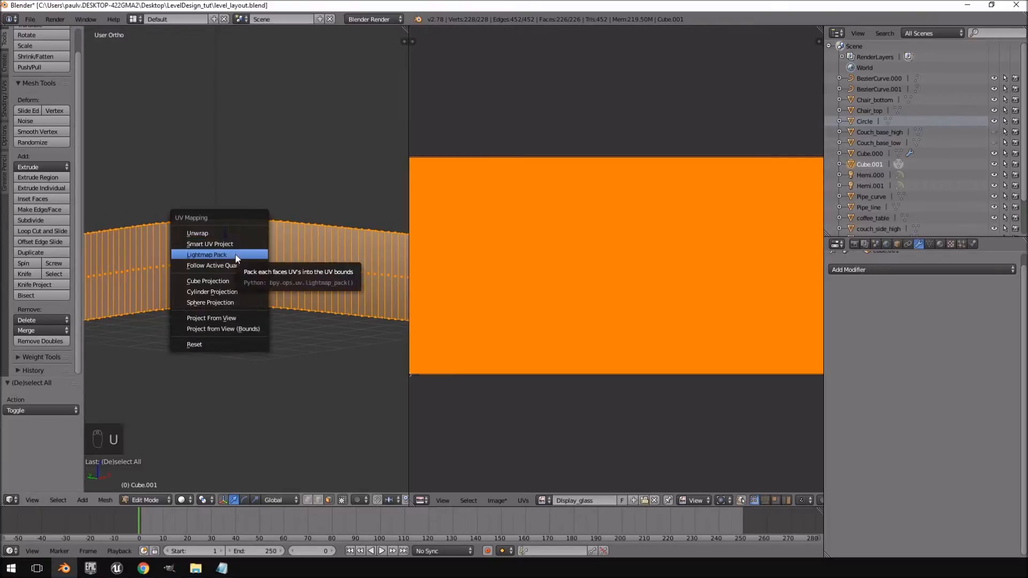
pyautogui.click(234, 245)
pyautogui.click(235, 327)
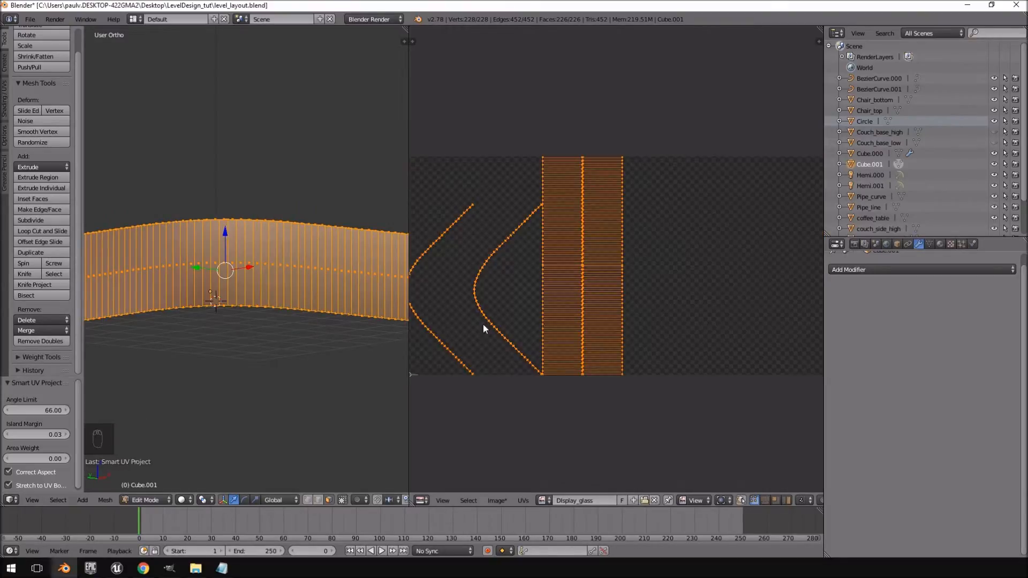
# Examine the UV islands of the display's large faces and its thin edges.
pyautogui.scroll(4, 573, 323)
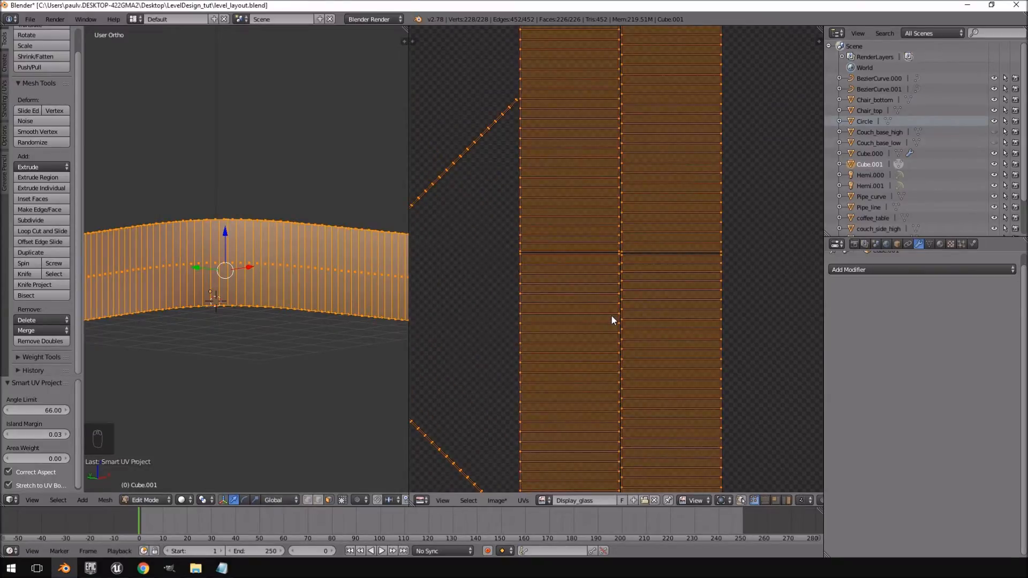
pyautogui.scroll(-5, 612, 317)
pyautogui.scroll(8, 460, 213)
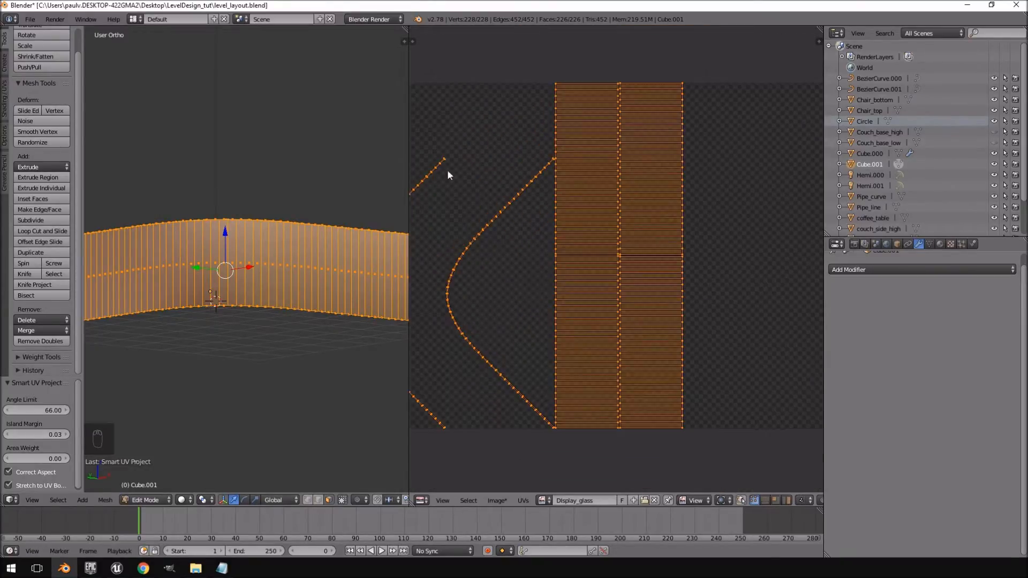
pyautogui.scroll(3, 616, 260)
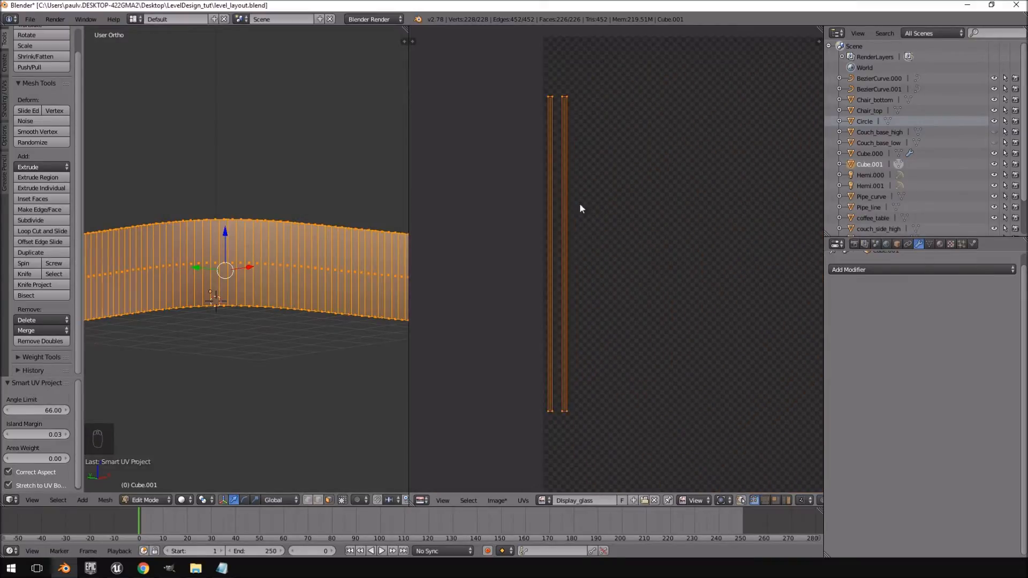
pyautogui.rightClick(567, 124)
pyautogui.scroll(6, 697, 353)
pyautogui.scroll(-4, 724, 419)
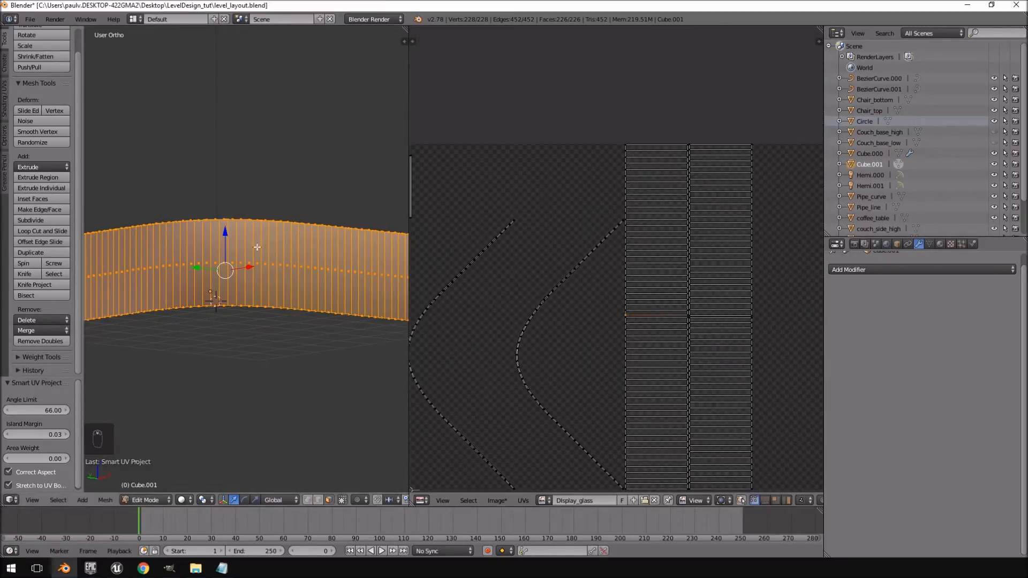
# Box-select all the faces on the visible broad side of the curved display, from one end to the other.
pyautogui.moveTo(315, 314); pyautogui.dragTo(91, 301, button='middle')
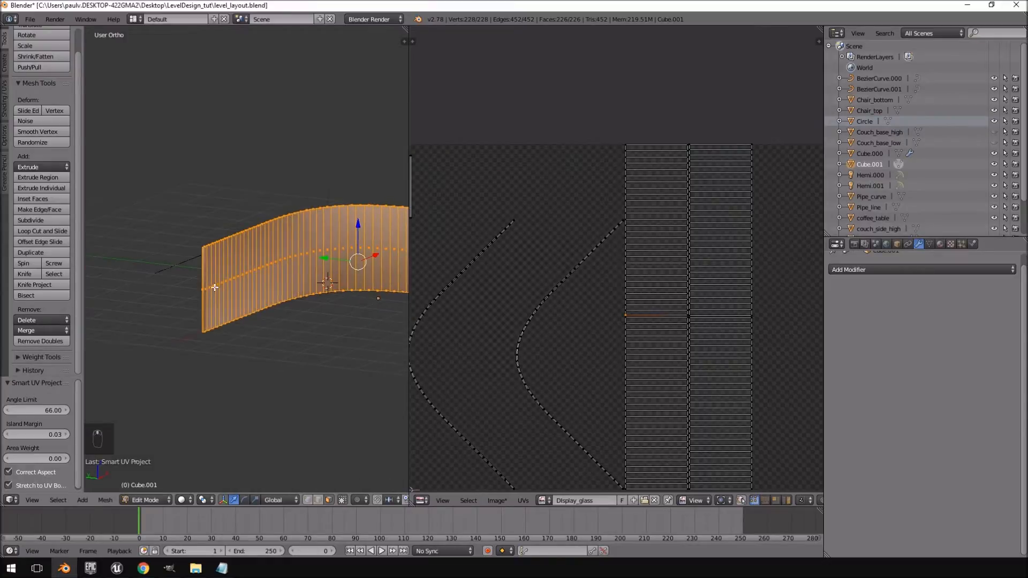
pyautogui.press('a')
pyautogui.press('b')
pyautogui.moveTo(353, 236); pyautogui.dragTo(128, 304)
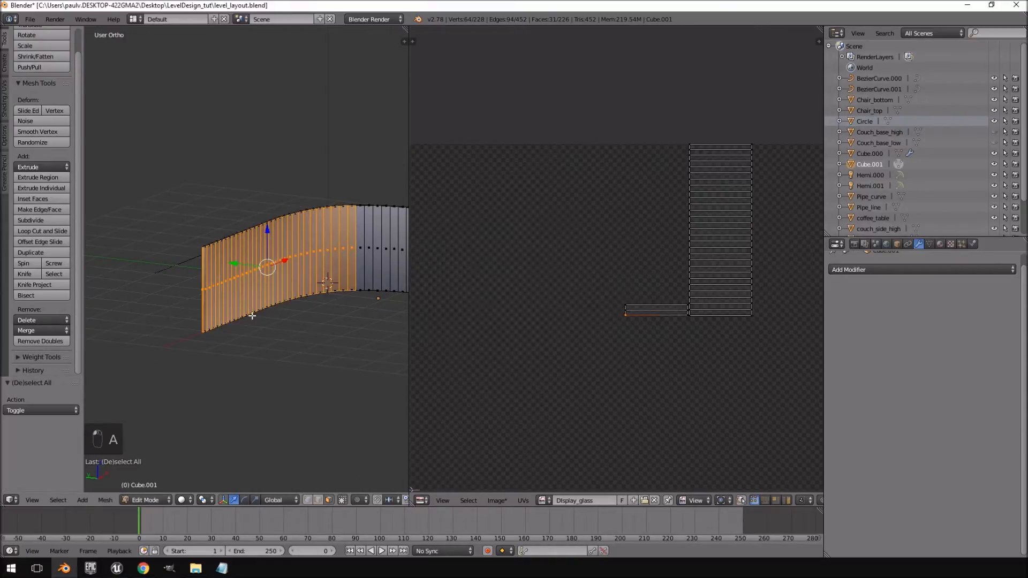
pyautogui.keyDown('shift'); pyautogui.moveTo(347, 301); pyautogui.dragTo(182, 311, button='middle'); pyautogui.keyUp('shift')
pyautogui.press('b')
pyautogui.moveTo(371, 287); pyautogui.dragTo(155, 247)
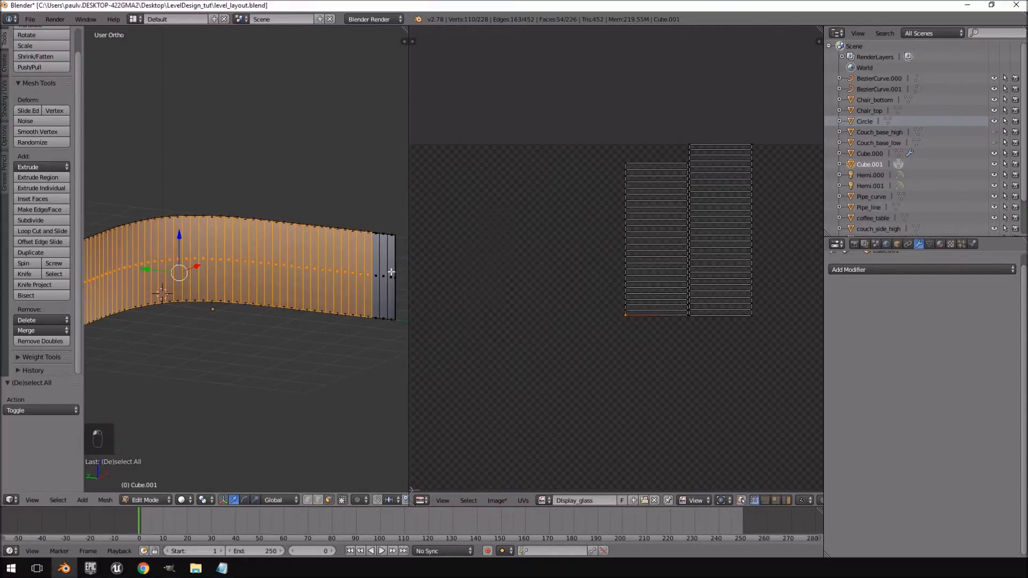
pyautogui.moveTo(403, 273); pyautogui.dragTo(330, 308)
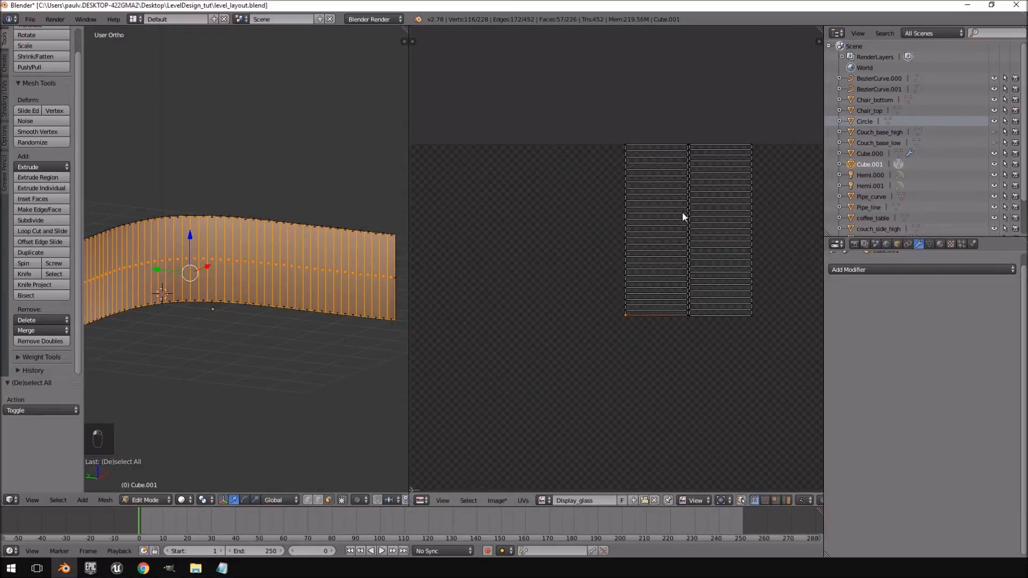
# Unwrap only the selected broad-side faces with Smart UV Project, using a 66 angle limit and 0.03 island margin.
pyautogui.keyDown('shift'); pyautogui.moveTo(350, 356); pyautogui.dragTo(383, 341, button='middle'); pyautogui.keyUp('shift')
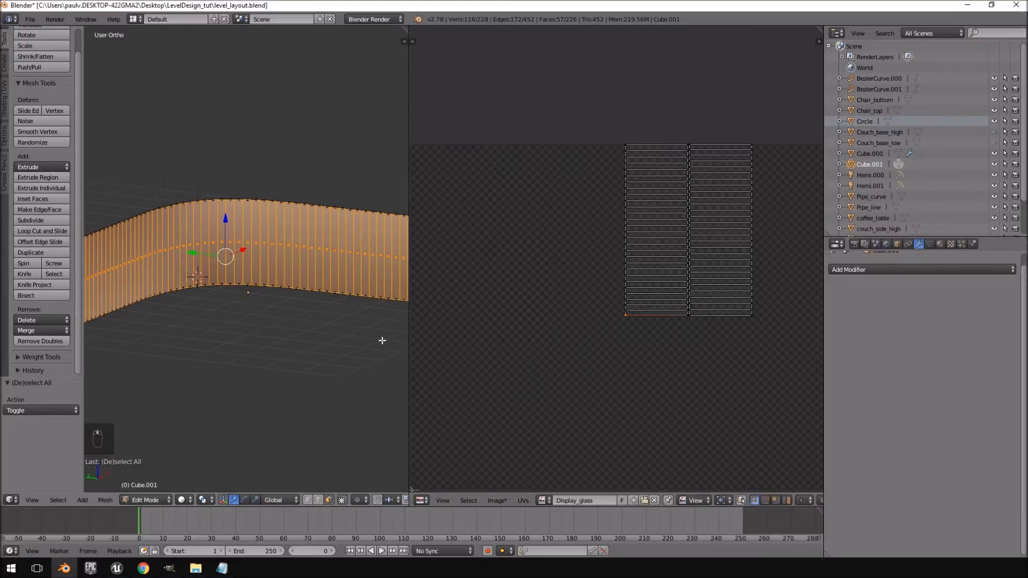
pyautogui.scroll(4, 233, 343)
pyautogui.moveTo(233, 328); pyautogui.dragTo(260, 324, button='middle')
pyautogui.scroll(-6, 261, 324)
pyautogui.press('a')
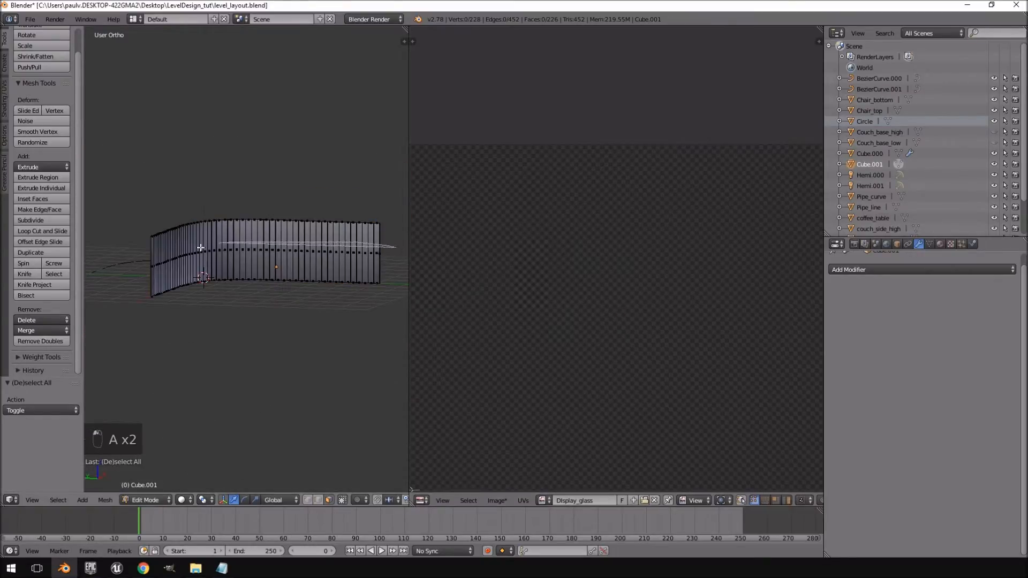
pyautogui.press('a')
pyautogui.moveTo(240, 265); pyautogui.dragTo(204, 264, button='middle')
pyautogui.scroll(2, 204, 264)
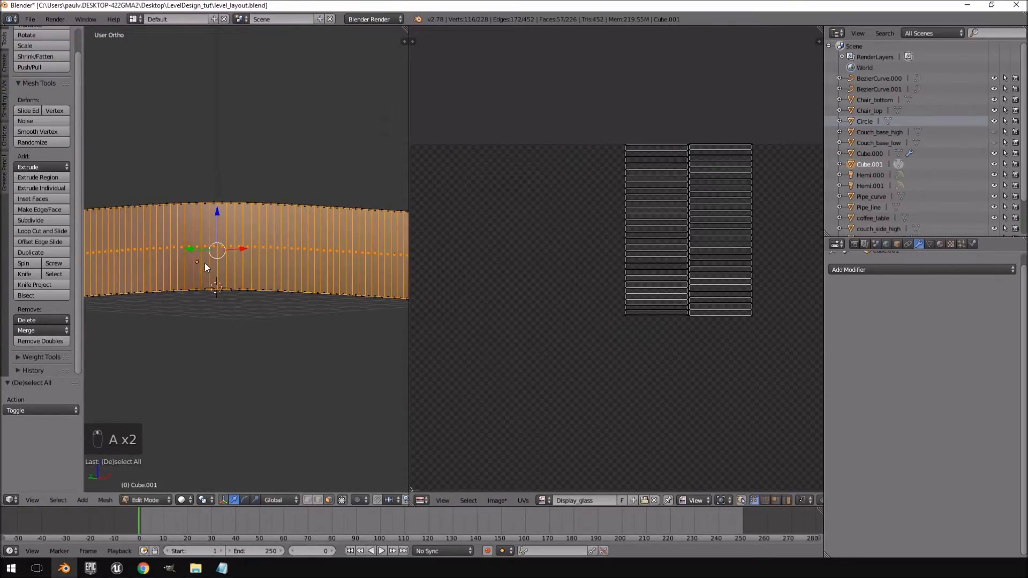
pyautogui.press('u')
pyautogui.click(204, 263)
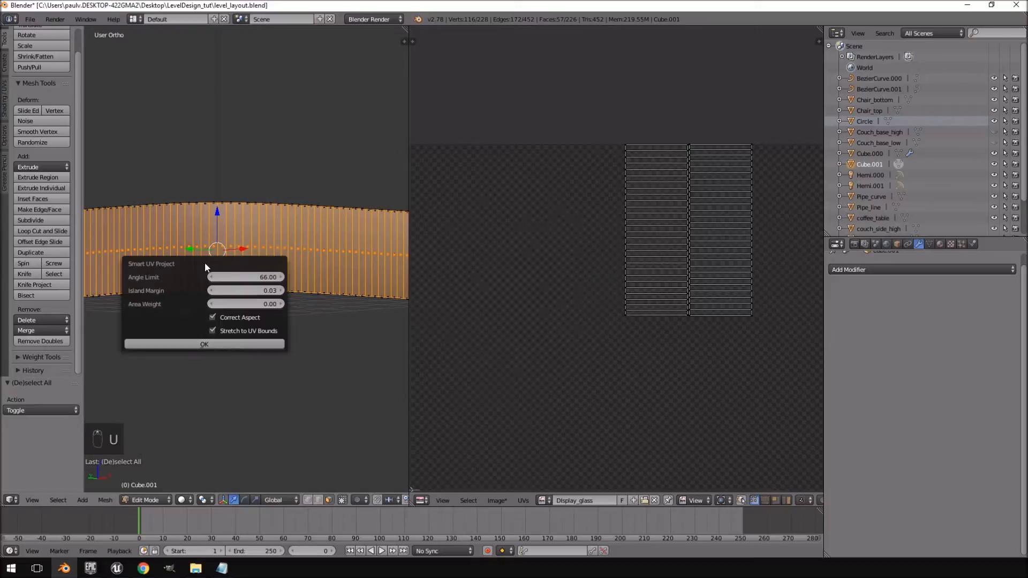
pyautogui.click(206, 343)
pyautogui.scroll(-3, 660, 332)
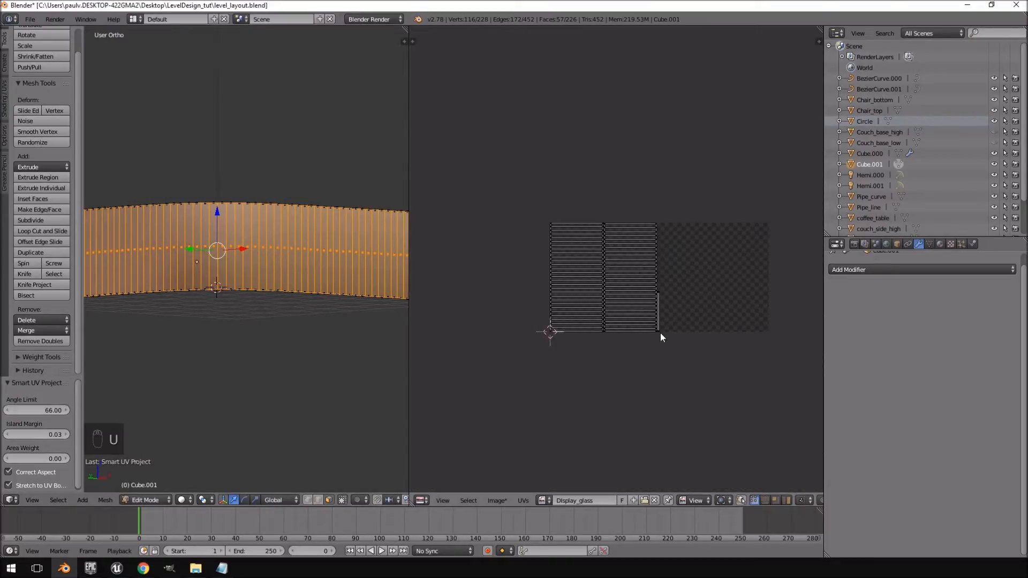
pyautogui.moveTo(300, 243); pyautogui.dragTo(330, 243, button='middle')
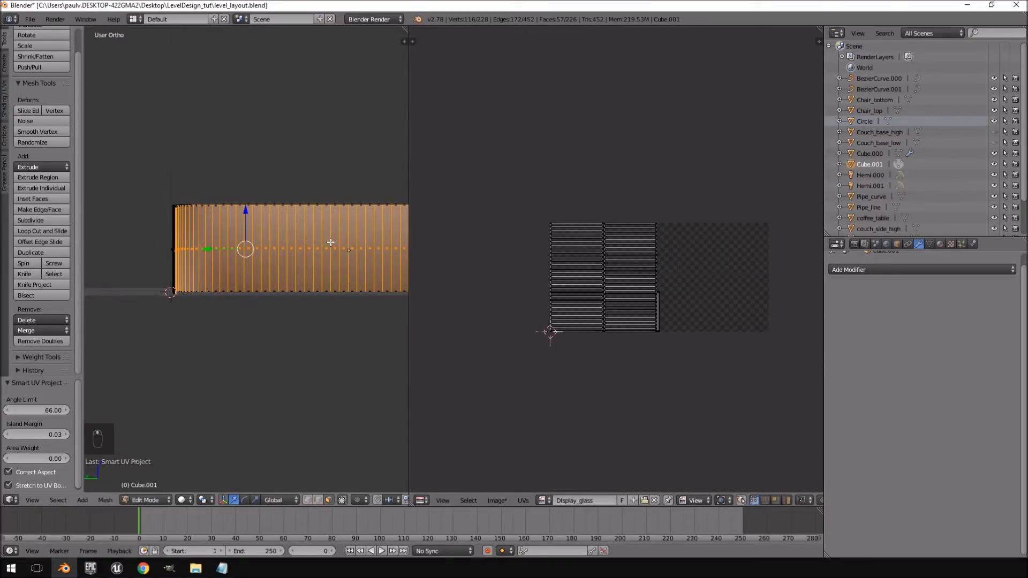
# Try unwrapping the selected broad-side faces with Cylinder Projection from a perspective view that faces the curved display.
pyautogui.press('KP_1')
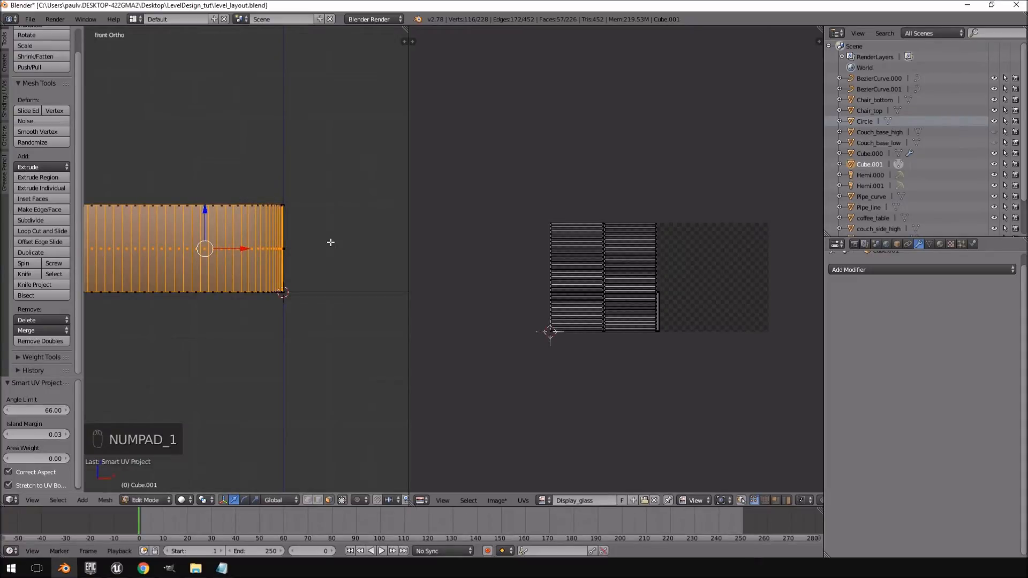
pyautogui.press('KP_4')
pyautogui.press('KP_4')
pyautogui.press('KP_4')
pyautogui.press('KP_4')
pyautogui.press('KP_4')
pyautogui.press('KP_4')
pyautogui.moveTo(330, 243); pyautogui.dragTo(284, 264, button='middle')
pyautogui.press('KP_7')
pyautogui.press('KP_5')
pyautogui.press('KP_1')
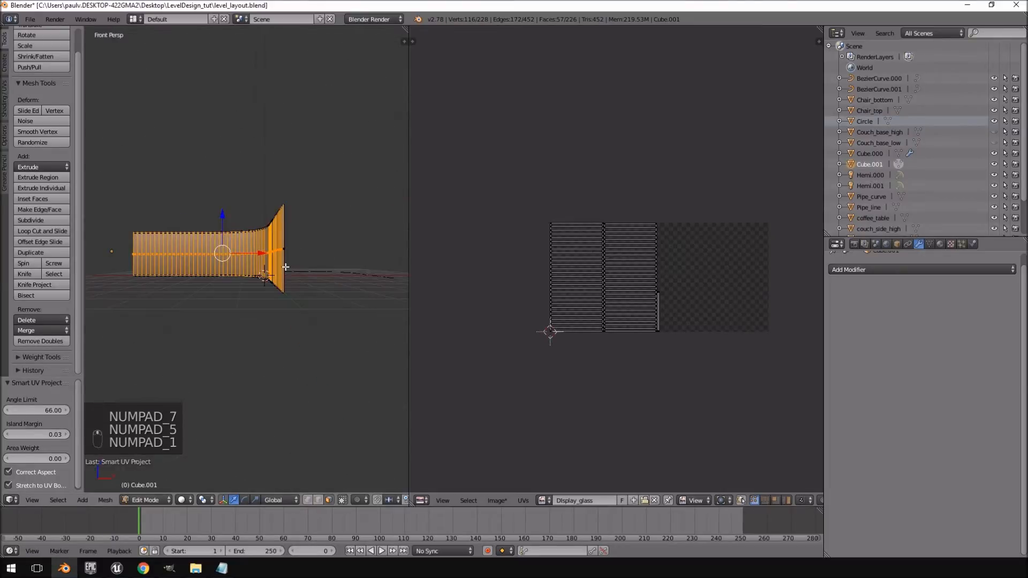
pyautogui.press('KP_4')
pyautogui.press('KP_4')
pyautogui.press('KP_4')
pyautogui.press('KP_4')
pyautogui.press('KP_4')
pyautogui.press('KP_4')
pyautogui.moveTo(285, 267)
pyautogui.keyDown('shift'); pyautogui.mouseDown(button='middle')
pyautogui.moveTo(324, 271)
pyautogui.moveTo(297, 271)
pyautogui.mouseUp(button='middle'); pyautogui.keyUp('shift')
pyautogui.press('u')
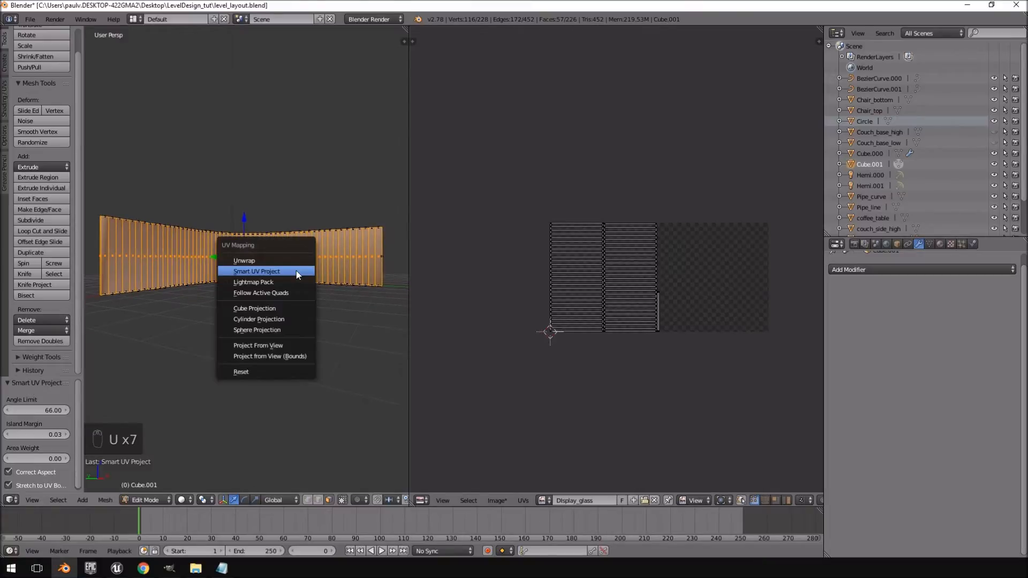
pyautogui.click(275, 319)
pyautogui.scroll(3, 643, 321)
# Try unwrapping the same broad-side faces with Project From View in the perspective view.
pyautogui.press('u')
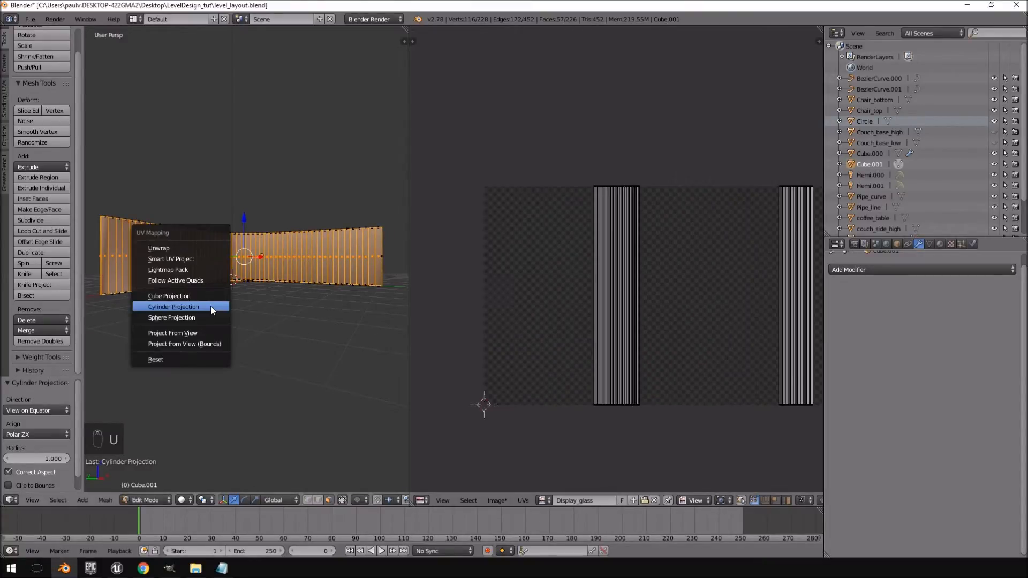
pyautogui.click(206, 332)
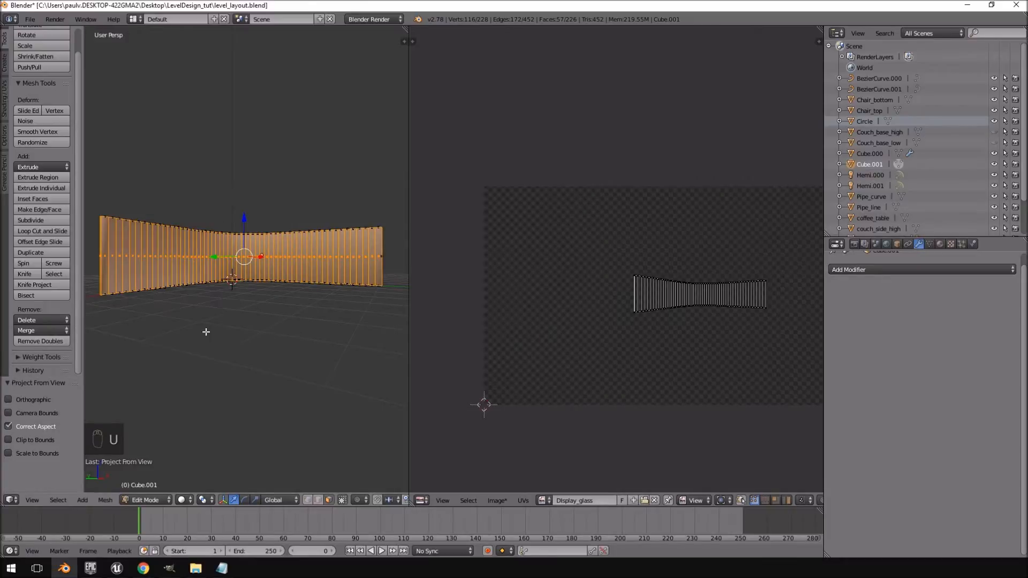
pyautogui.scroll(4, 764, 329)
pyautogui.moveTo(785, 348); pyautogui.dragTo(608, 317, button='middle')
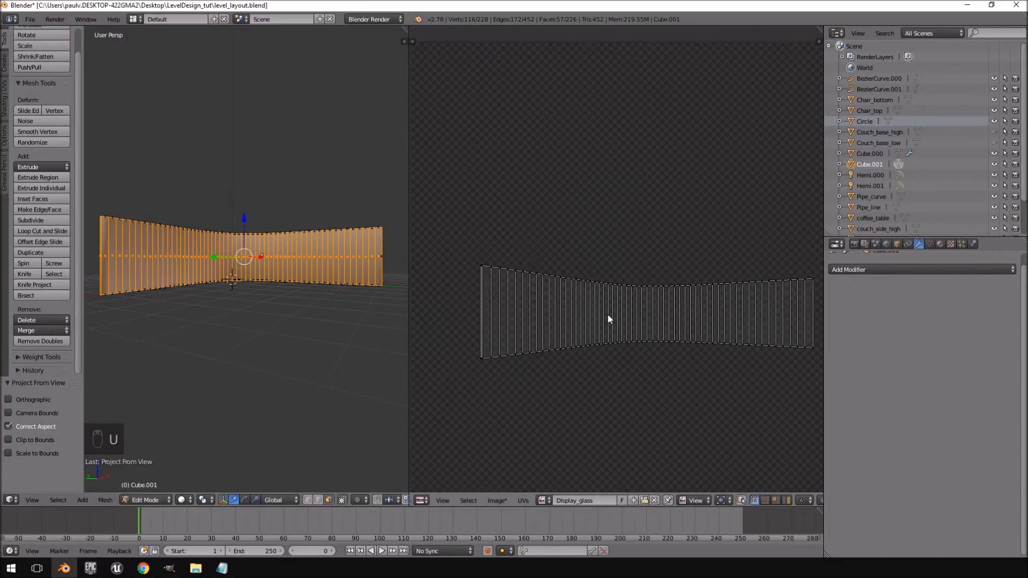
# Switch the 3D view to orthographic and try Project From View again on the selected broad-side faces.
pyautogui.press('KP_5')
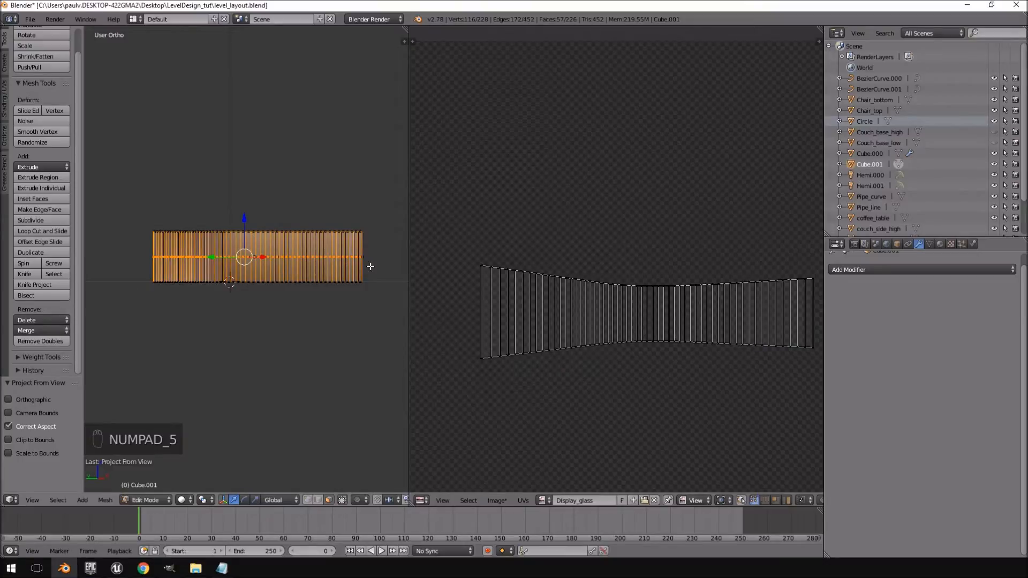
pyautogui.press('u')
pyautogui.click(247, 276)
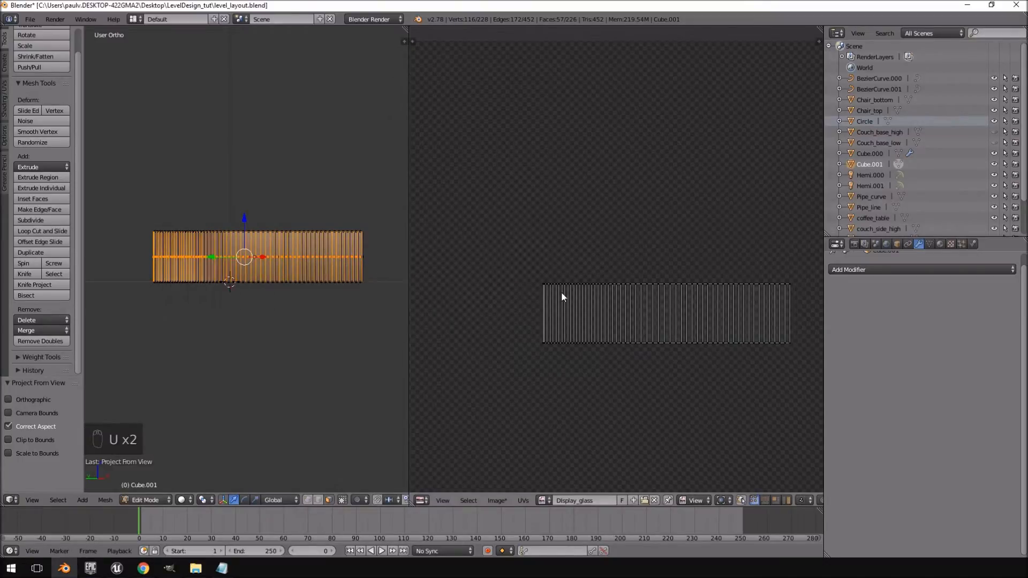
# Widen the 3D viewport at the expense of the UV editor.
pyautogui.moveTo(183, 249); pyautogui.dragTo(237, 250, button='middle')
pyautogui.scroll(3, 163, 273)
pyautogui.moveTo(410, 271); pyautogui.dragTo(602, 278)
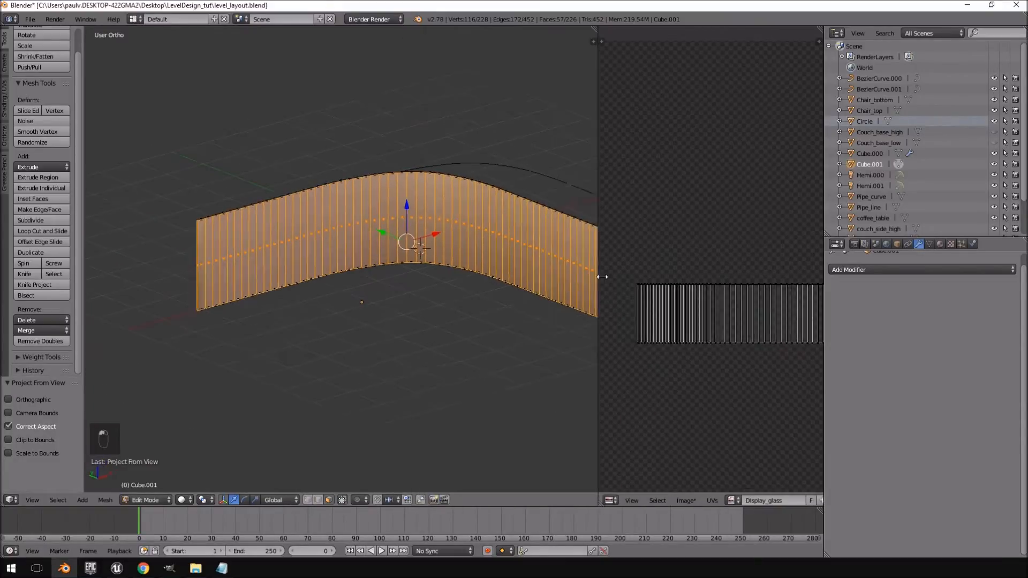
pyautogui.moveTo(536, 278); pyautogui.dragTo(272, 277, button='middle')
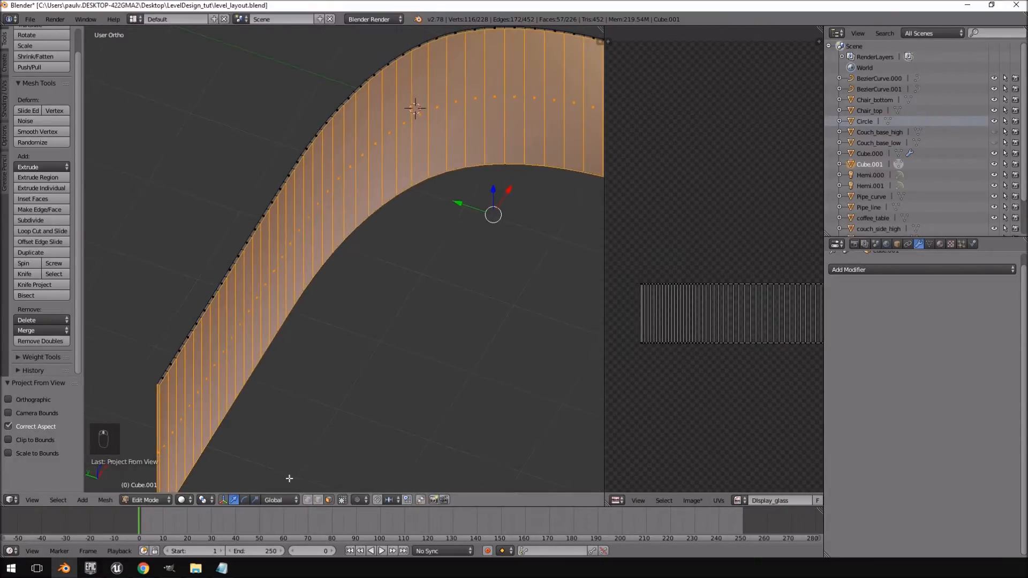
# Mark a seam around one broad face of the display, along its top and bottom edge loops and both vertical end edges.
pyautogui.keyDown('alt'); pyautogui.rightClick(205, 314); pyautogui.keyUp('alt')
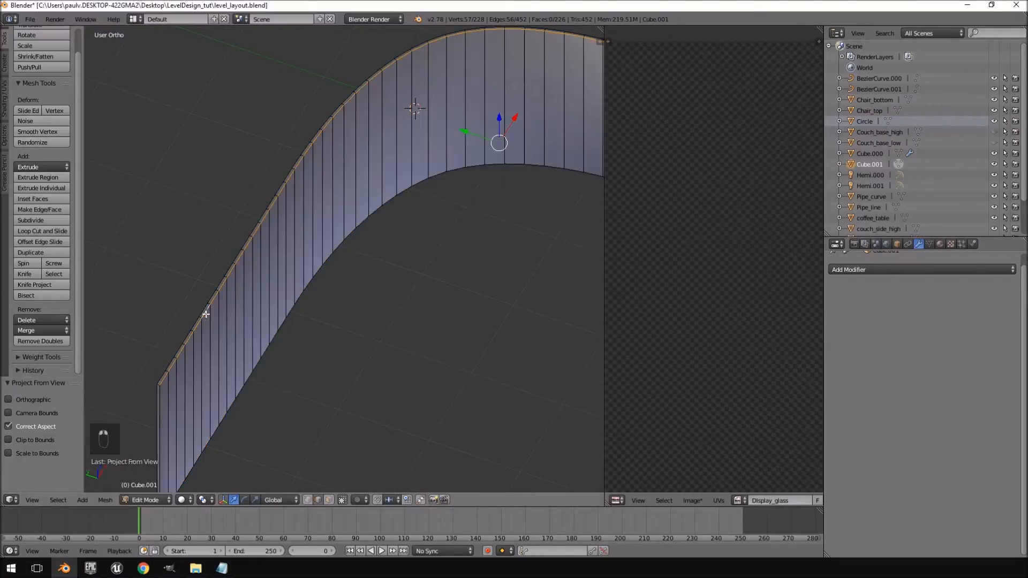
pyautogui.moveTo(338, 318); pyautogui.dragTo(164, 265, button='middle')
pyautogui.keyDown('alt'); pyautogui.keyDown('shift'); pyautogui.rightClick(261, 321); pyautogui.keyUp('shift'); pyautogui.keyUp('alt')
pyautogui.keyDown('shift'); pyautogui.rightClick(189, 241); pyautogui.keyUp('shift')
pyautogui.scroll(-3, 193, 239)
pyautogui.keyDown('shift'); pyautogui.moveTo(319, 267); pyautogui.dragTo(88, 266, button='middle'); pyautogui.keyUp('shift')
pyautogui.scroll(4, 316, 191)
pyautogui.moveTo(316, 191); pyautogui.dragTo(92, 218, button='middle')
pyautogui.keyDown('shift'); pyautogui.rightClick(348, 184); pyautogui.keyUp('shift')
pyautogui.scroll(-5, 91, 218)
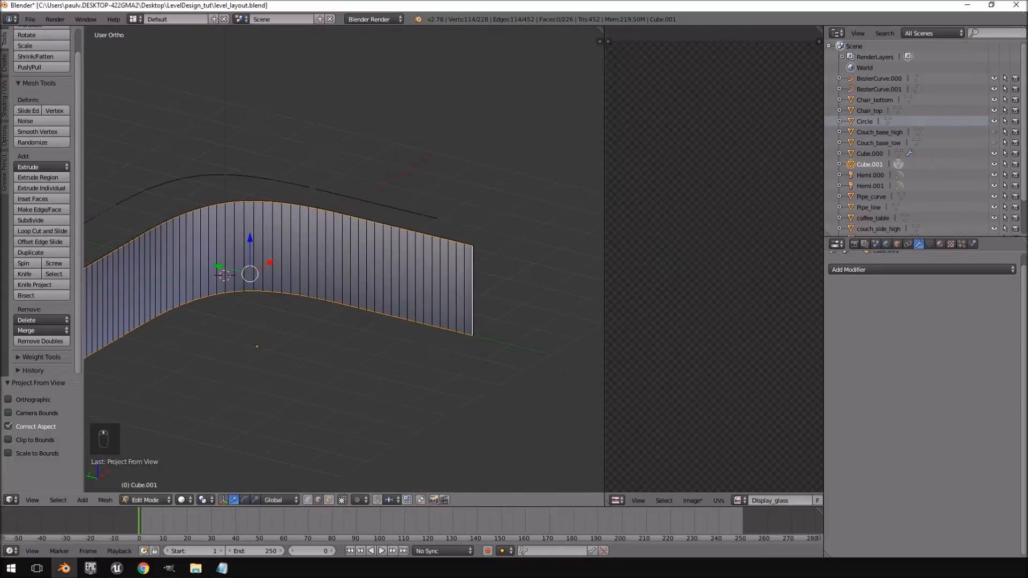
pyautogui.keyDown('shift'); pyautogui.moveTo(225, 275); pyautogui.dragTo(388, 202, button='middle'); pyautogui.keyUp('shift')
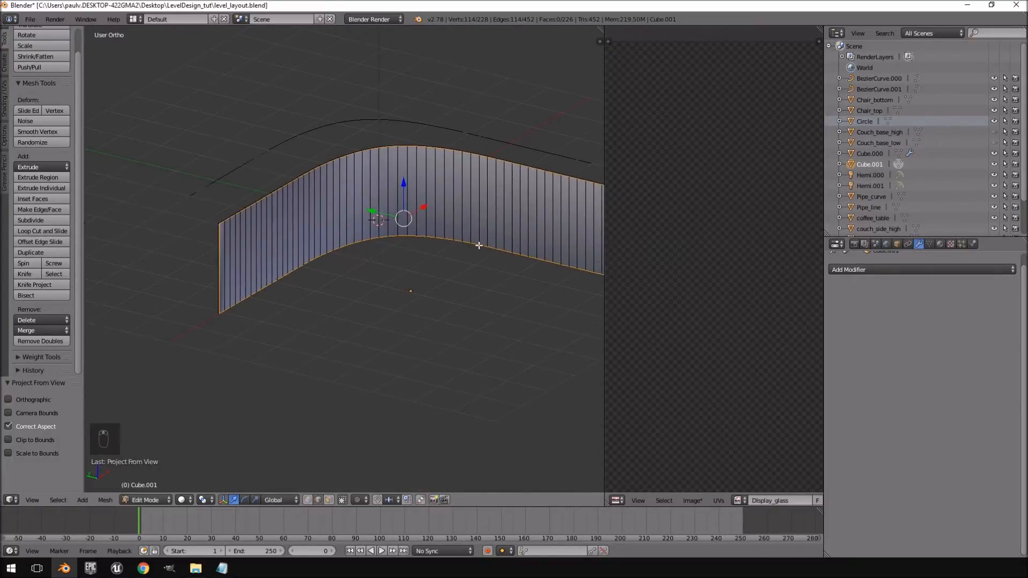
pyautogui.keyDown('shift'); pyautogui.moveTo(479, 245); pyautogui.dragTo(335, 266, button='middle'); pyautogui.keyUp('shift')
pyautogui.hotkey('ctrl', 'e')
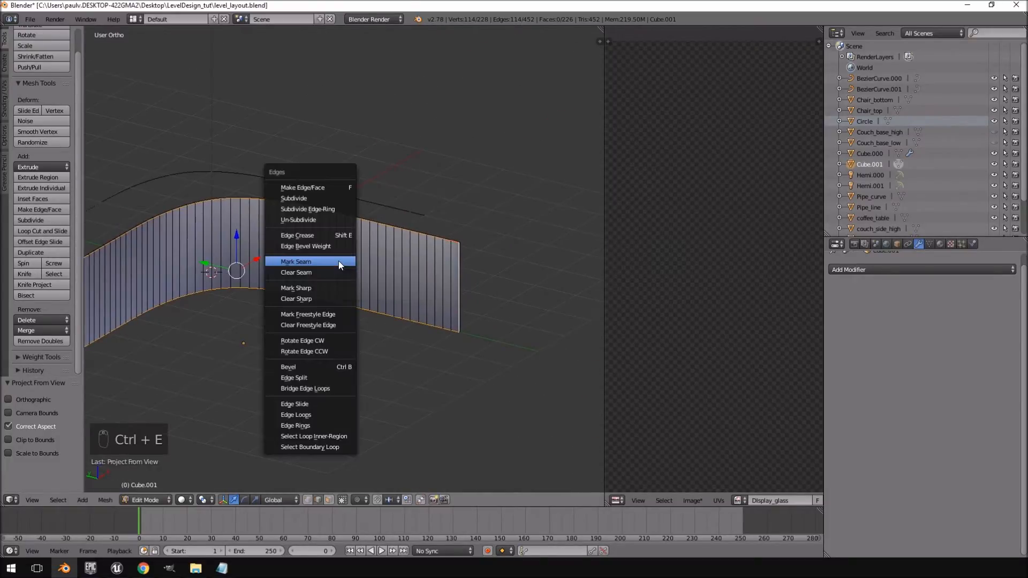
pyautogui.click(339, 262)
# Select the whole display mesh and unwrap it along the seam with the Angle Based method and zero margin.
pyautogui.moveTo(338, 261); pyautogui.dragTo(316, 250, button='middle')
pyautogui.press('a')
pyautogui.press('a')
pyautogui.press('a')
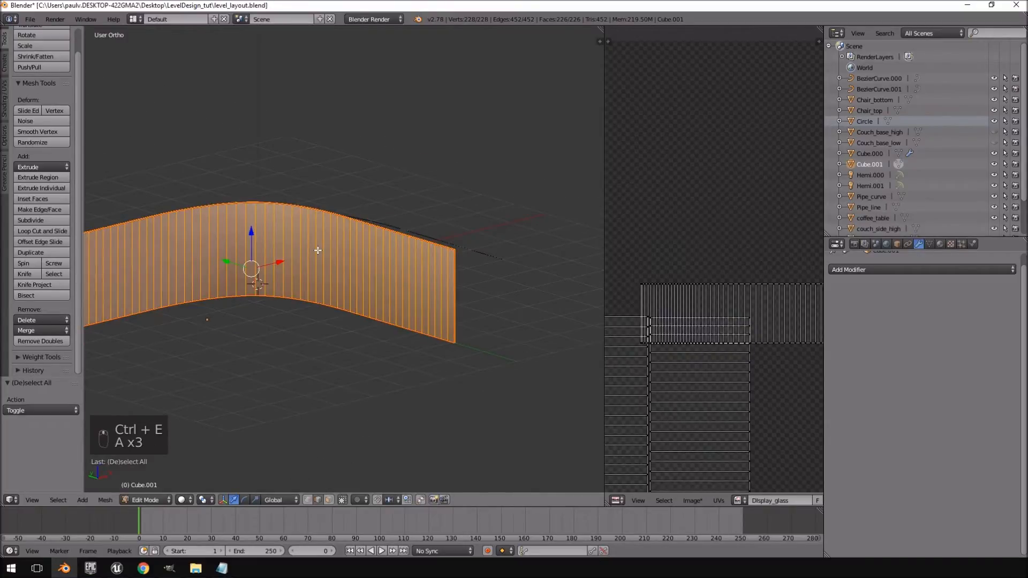
pyautogui.press('u')
pyautogui.click(290, 166)
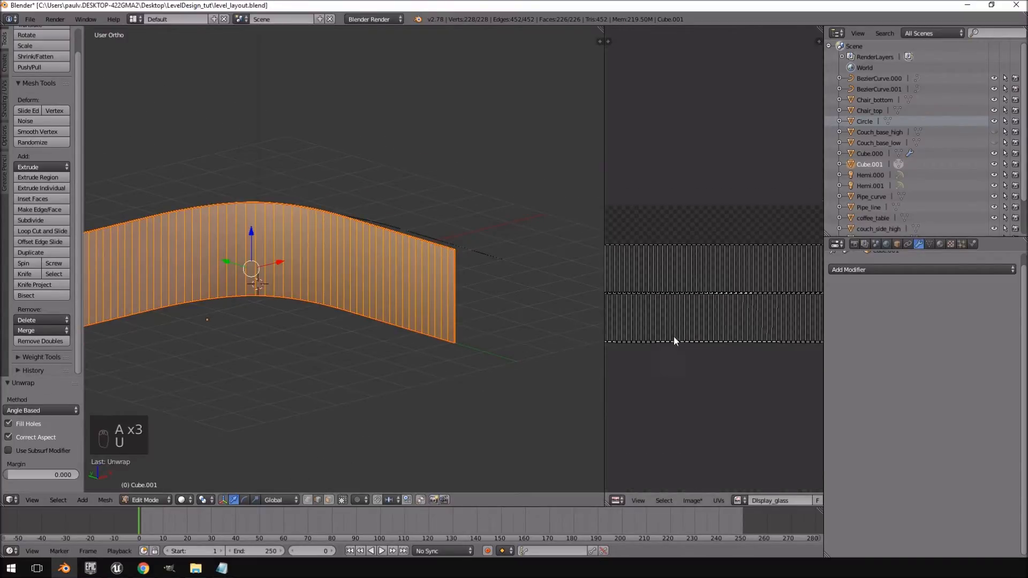
pyautogui.scroll(5, 704, 331)
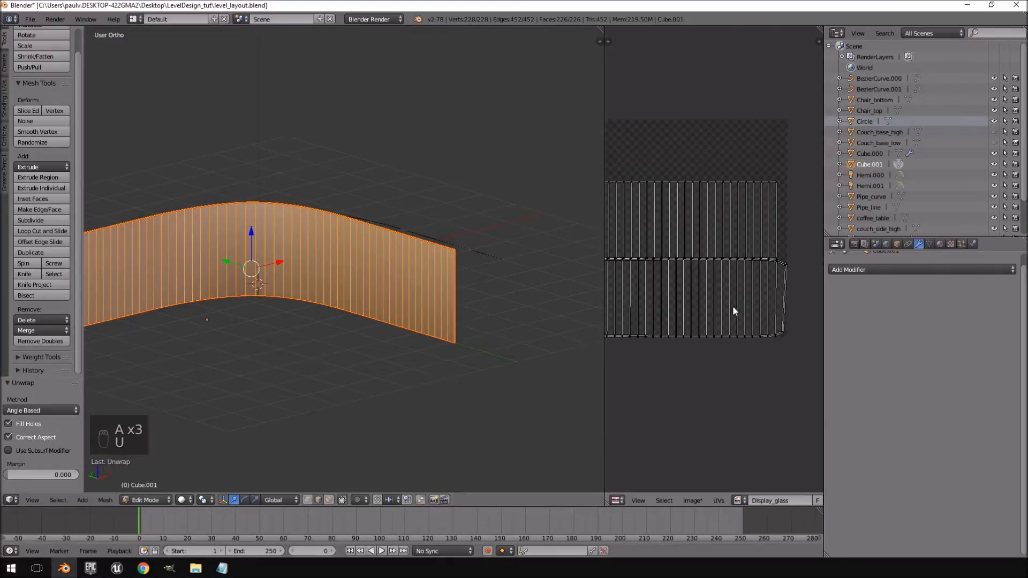
# Mark the top and bottom edge loops of the opposite broad face as seams too.
pyautogui.moveTo(413, 246); pyautogui.dragTo(237, 255, button='middle')
pyautogui.scroll(4, 307, 268)
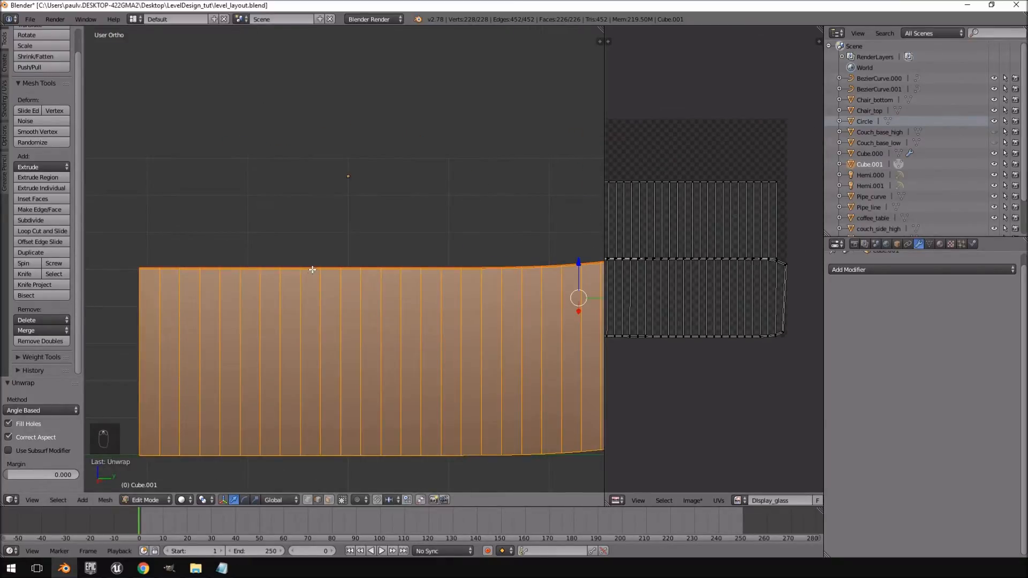
pyautogui.keyDown('alt'); pyautogui.rightClick(312, 270); pyautogui.keyUp('alt')
pyautogui.moveTo(368, 326); pyautogui.dragTo(345, 276, button='middle')
pyautogui.moveTo(314, 378); pyautogui.dragTo(290, 261, button='middle')
pyautogui.keyDown('alt'); pyautogui.keyDown('shift'); pyautogui.rightClick(287, 216); pyautogui.keyUp('shift'); pyautogui.keyUp('alt')
pyautogui.moveTo(284, 214); pyautogui.dragTo(358, 256, button='middle')
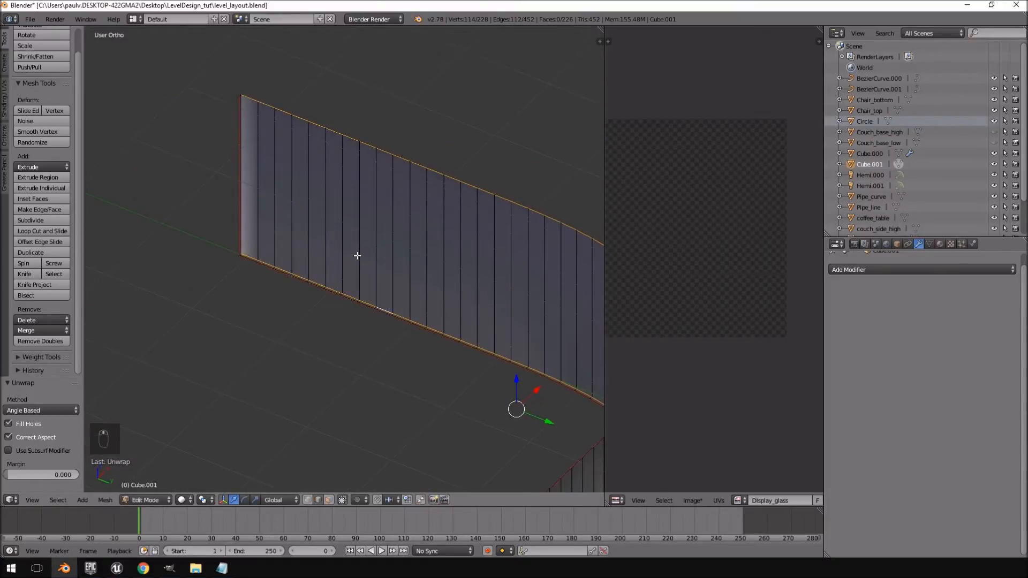
pyautogui.hotkey('ctrl', 'e')
pyautogui.click(359, 256)
# Unwrap the entire display mesh again using the added seams on both broad faces.
pyautogui.press('a')
pyautogui.press('a')
pyautogui.moveTo(413, 282); pyautogui.dragTo(379, 308, button='middle')
pyautogui.press('a')
pyautogui.scroll(4, 476, 358)
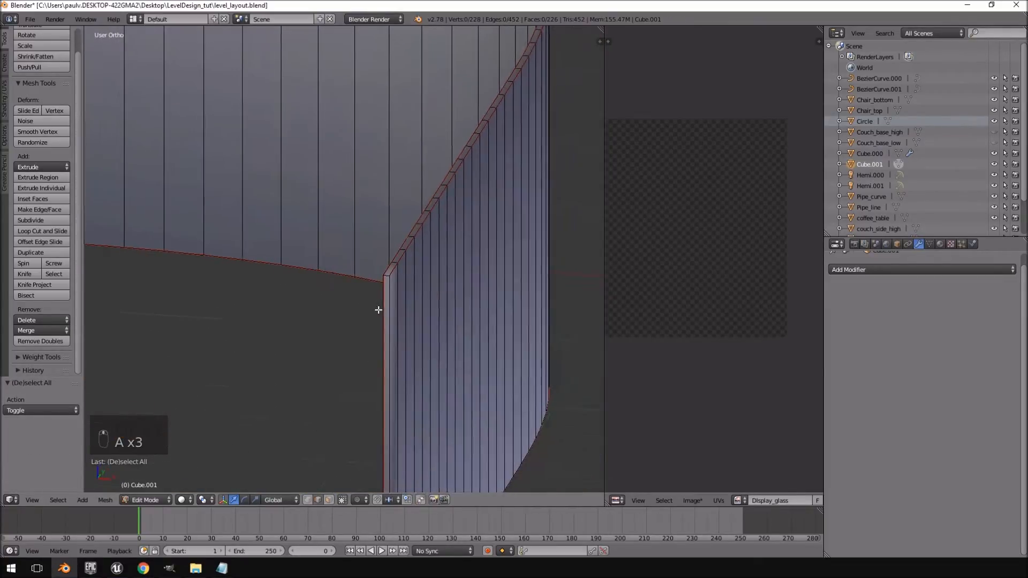
pyautogui.scroll(2, 395, 307)
pyautogui.press('a')
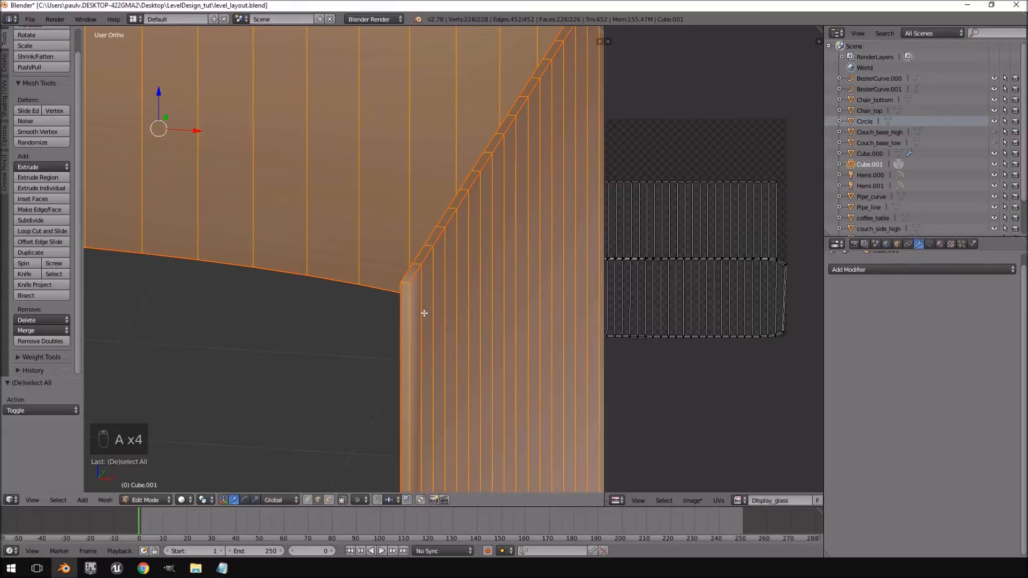
pyautogui.press('u')
pyautogui.click(426, 311)
# Compare the two UV islands with the mesh, checking where the thin border faces attach and how the lower island is tilted.
pyautogui.scroll(4, 657, 296)
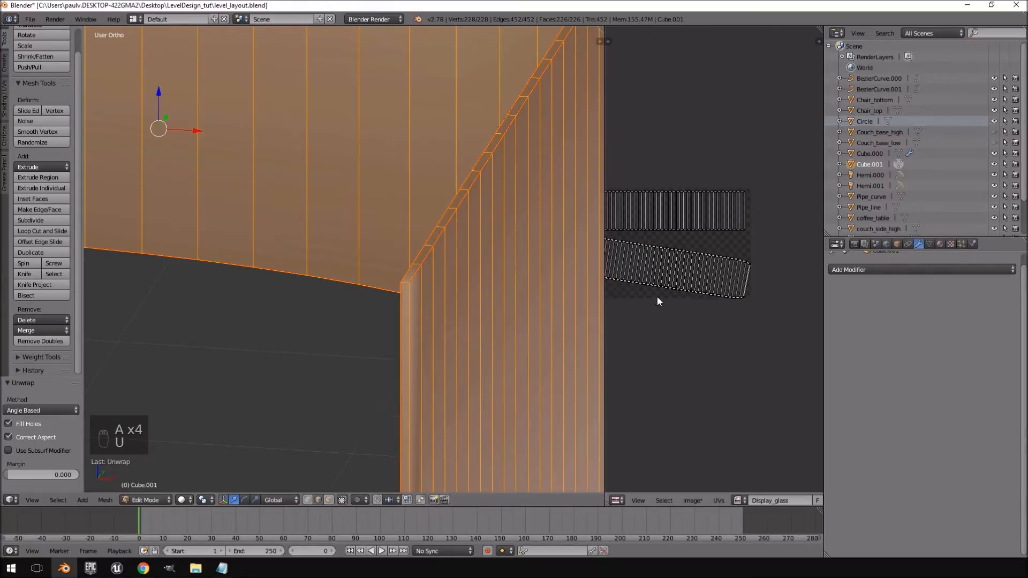
pyautogui.scroll(4, 791, 281)
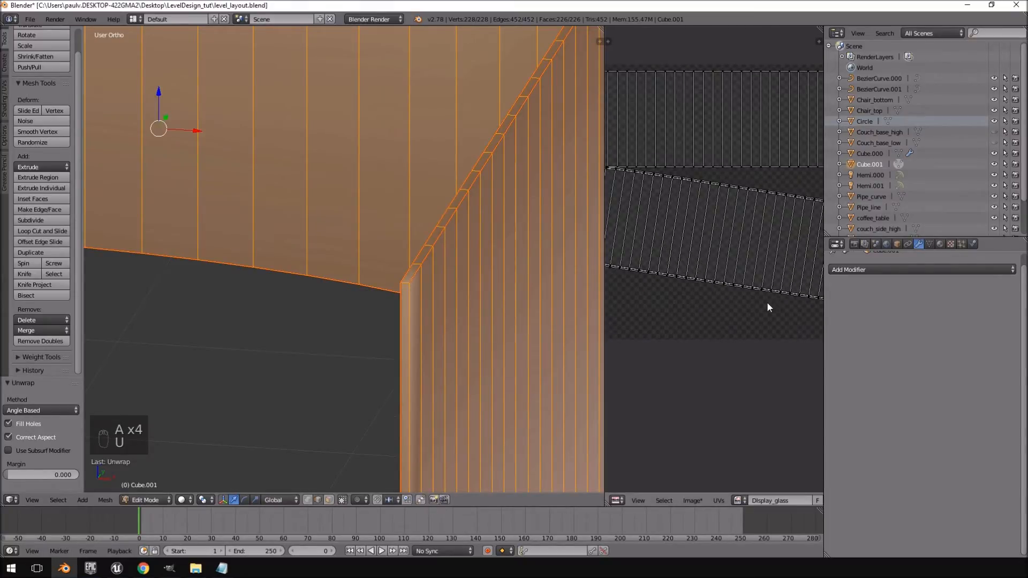
pyautogui.moveTo(717, 304); pyautogui.dragTo(799, 343, button='middle')
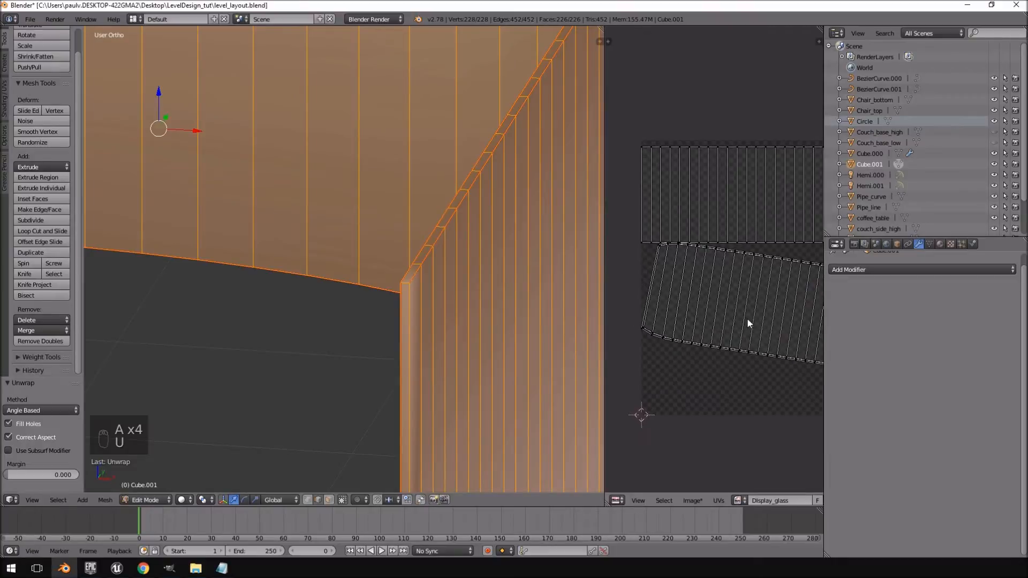
pyautogui.moveTo(747, 320); pyautogui.dragTo(755, 327, button='middle')
pyautogui.moveTo(491, 318); pyautogui.dragTo(455, 324, button='middle')
pyautogui.scroll(2, 700, 329)
pyautogui.moveTo(702, 331); pyautogui.dragTo(699, 325, button='middle')
pyautogui.moveTo(177, 319); pyautogui.dragTo(464, 285, button='middle')
pyautogui.scroll(-3, 448, 318)
pyautogui.moveTo(244, 249); pyautogui.dragTo(324, 296, button='middle')
pyautogui.moveTo(259, 248); pyautogui.dragTo(287, 246, button='middle')
pyautogui.scroll(3, 287, 246)
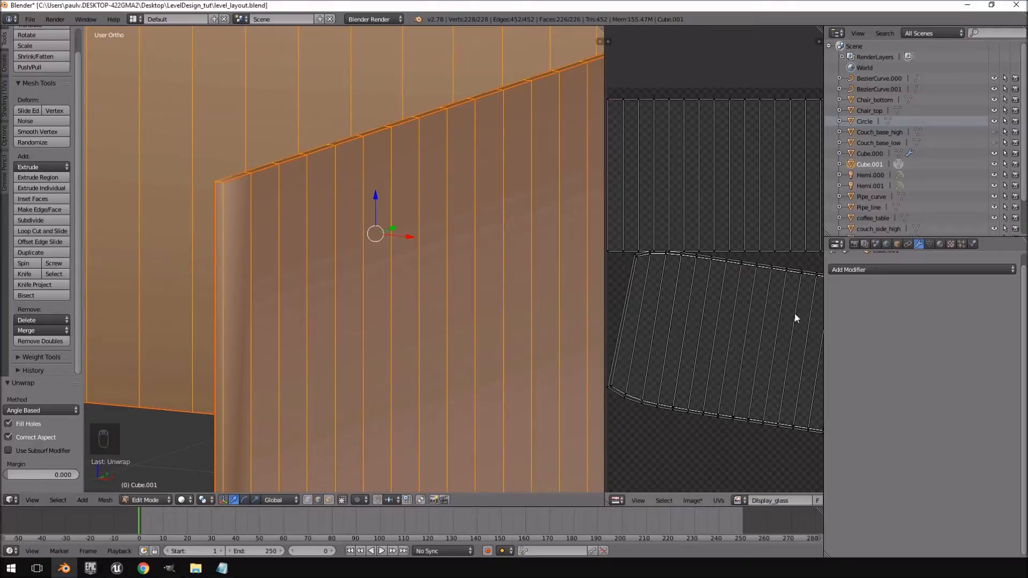
pyautogui.scroll(6, 721, 317)
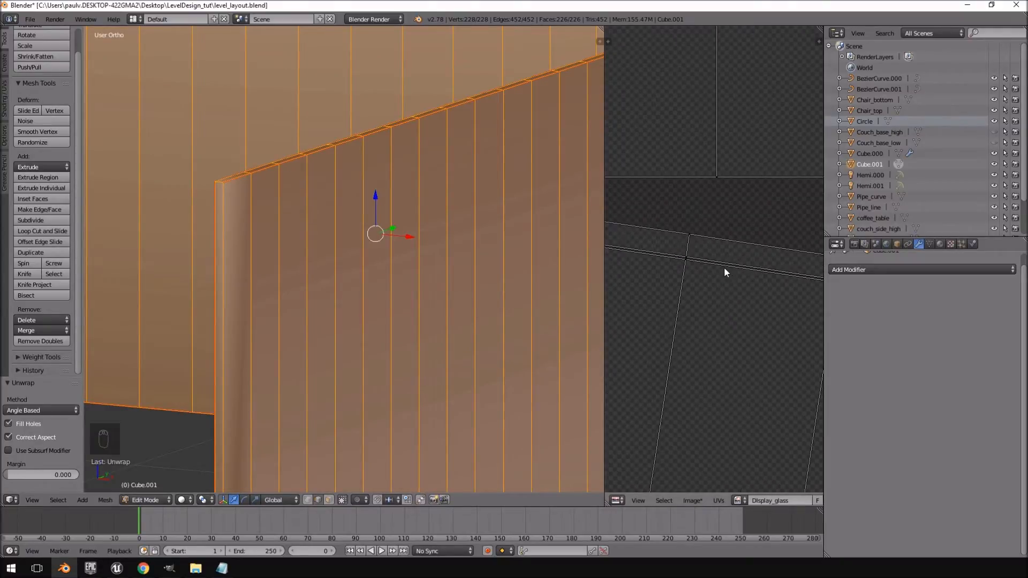
pyautogui.scroll(-6, 680, 310)
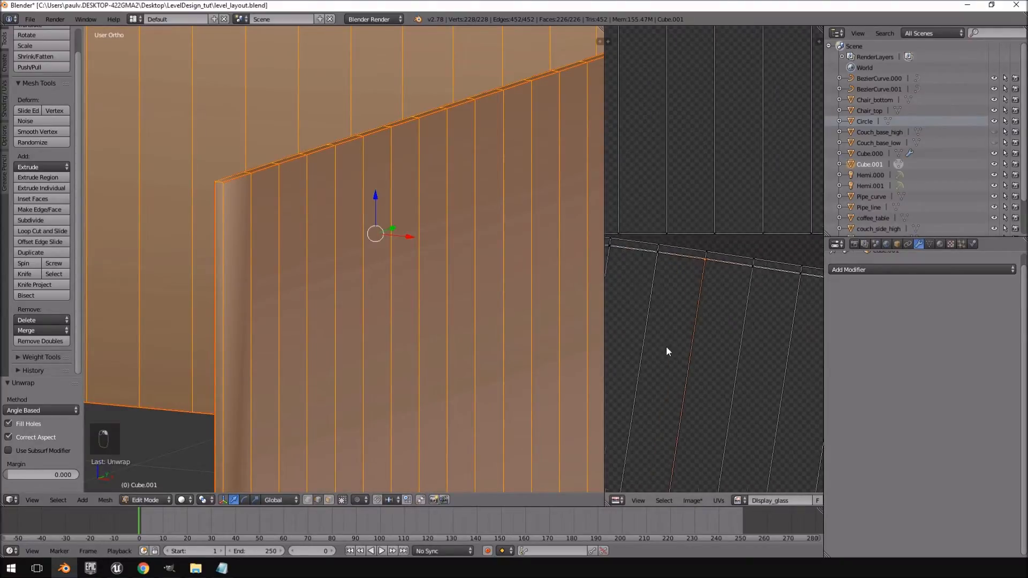
# Clear the seams from the top and bottom edge loops of the broad face that was marked second.
pyautogui.keyDown('alt'); pyautogui.rightClick(243, 179); pyautogui.keyUp('alt')
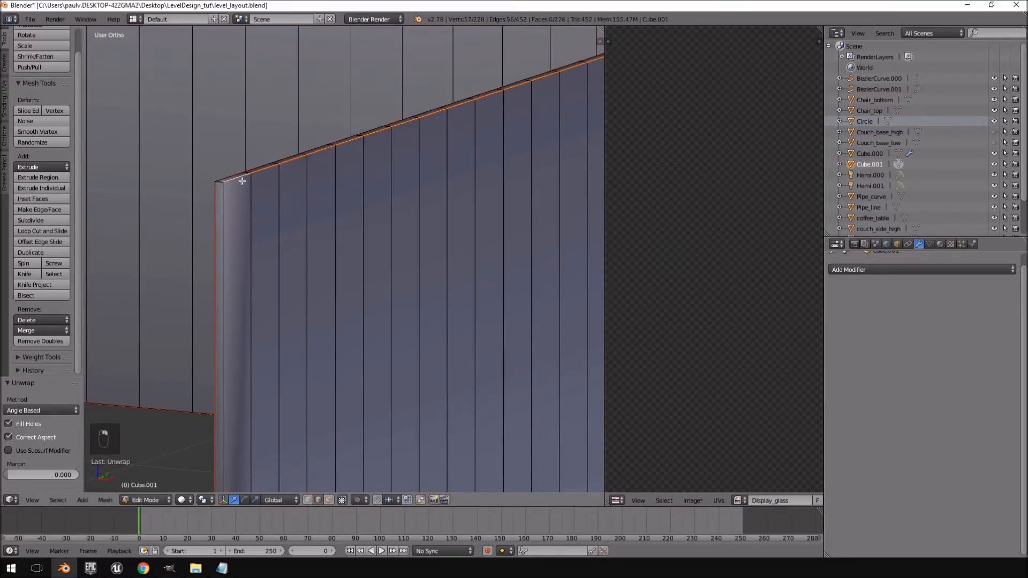
pyautogui.hotkey('ctrl', 'e')
pyautogui.click(258, 205)
pyautogui.moveTo(258, 206); pyautogui.dragTo(300, 326, button='middle')
pyautogui.keyDown('alt'); pyautogui.rightClick(271, 401); pyautogui.keyUp('alt')
pyautogui.hotkey('ctrl', 'e')
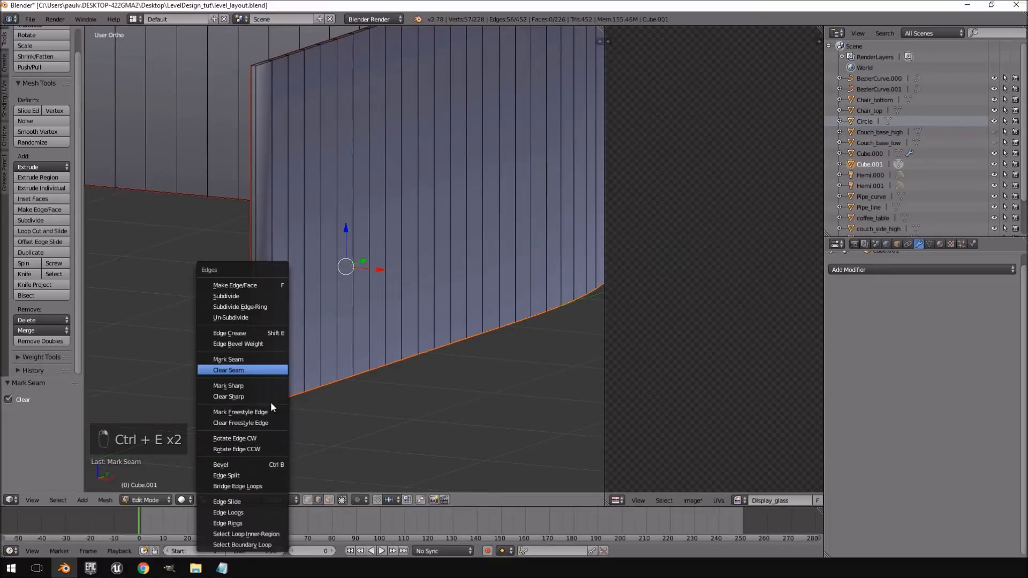
pyautogui.click(249, 370)
# Unwrap the whole display mesh with the remaining seam around one broad face, using Angle Based and zero margin.
pyautogui.press('a')
pyautogui.press('a')
pyautogui.press('a')
pyautogui.press('u')
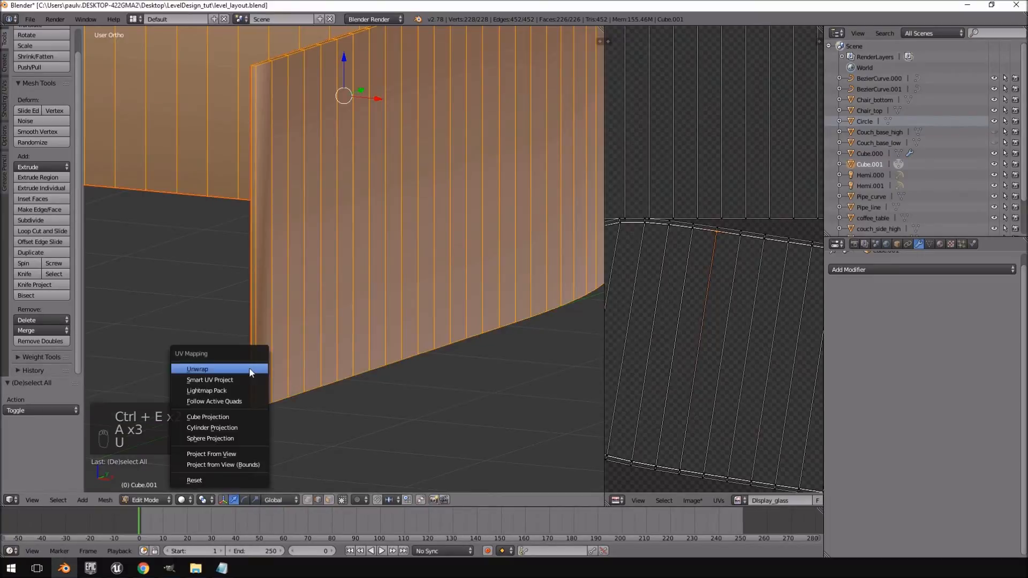
pyautogui.click(249, 368)
pyautogui.scroll(-7, 675, 345)
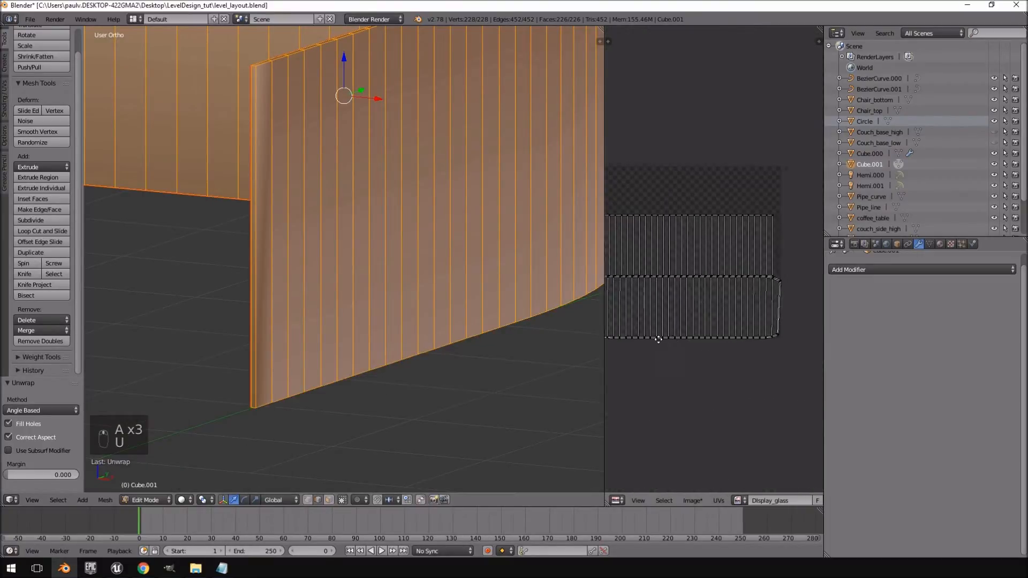
# Enlarge the UV editor, select the entire upper rectangular UV island and move it up by 0.25 on Y.
pyautogui.moveTo(603, 332); pyautogui.dragTo(403, 333)
pyautogui.moveTo(497, 323); pyautogui.dragTo(636, 375, button='middle')
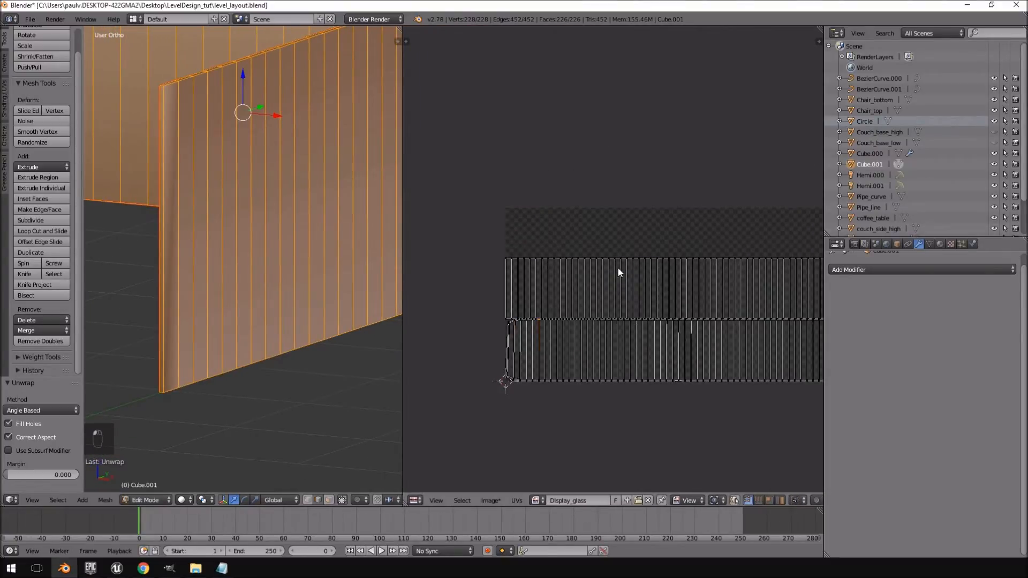
pyautogui.scroll(5, 625, 262)
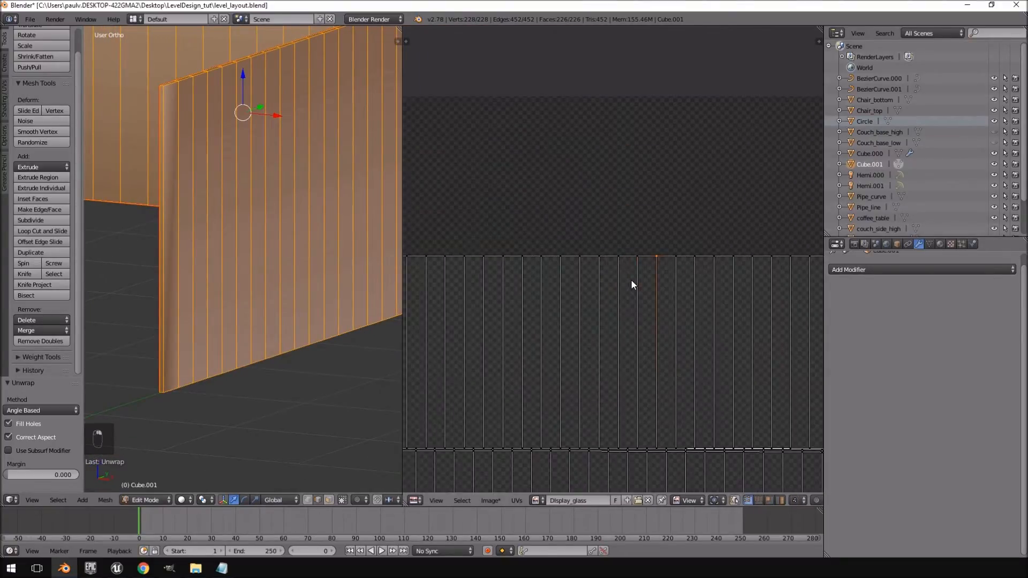
pyautogui.hotkey('ctrl', 'l')
pyautogui.press('g')
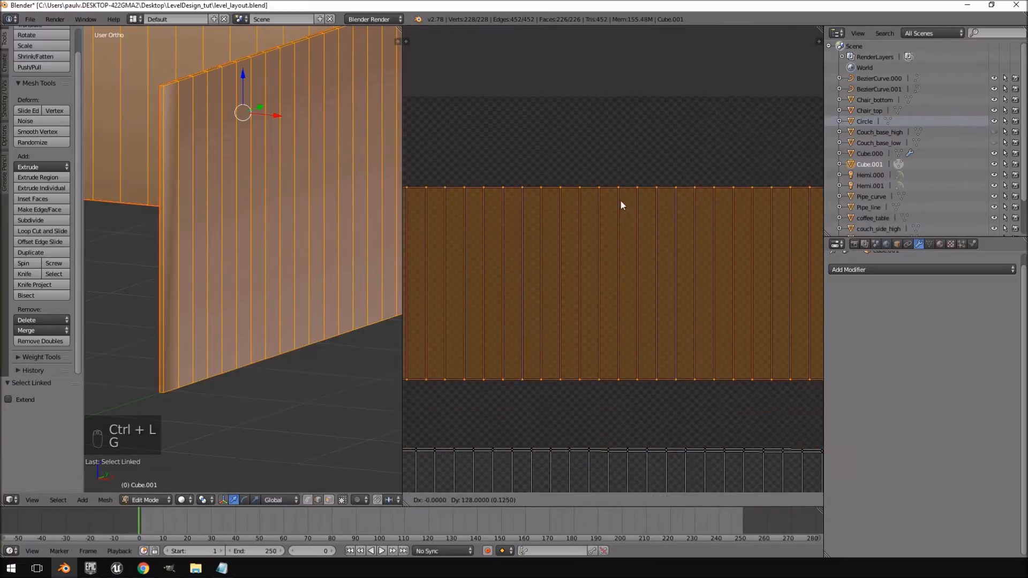
pyautogui.click(626, 137)
pyautogui.scroll(-3, 647, 341)
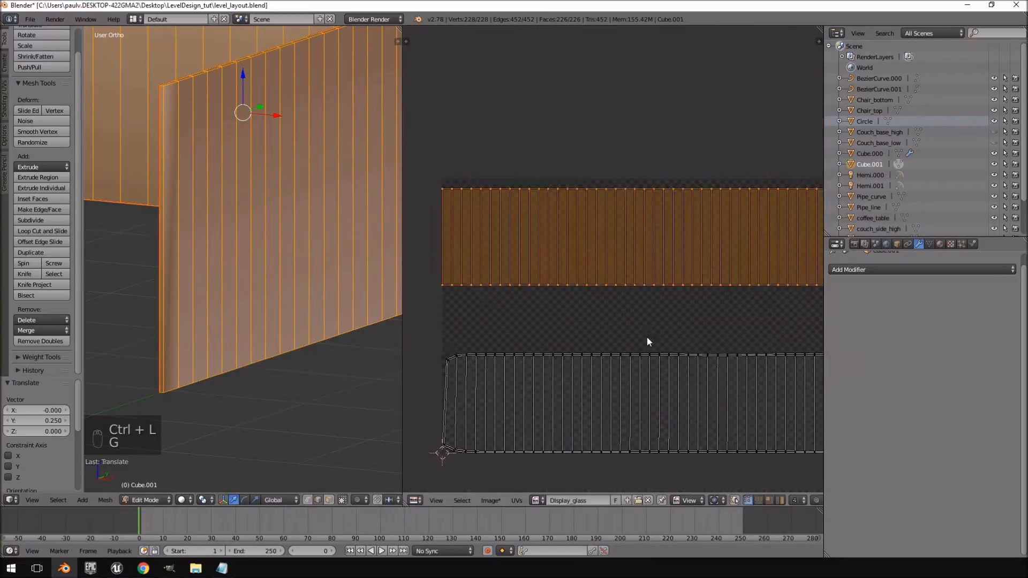
# Select the entire lower UV island and move it up by 0.063 on Y.
pyautogui.moveTo(652, 359); pyautogui.dragTo(631, 201, button='middle')
pyautogui.scroll(5, 632, 202)
pyautogui.scroll(-3, 616, 109)
pyautogui.moveTo(669, 169); pyautogui.dragTo(660, 234, button='middle')
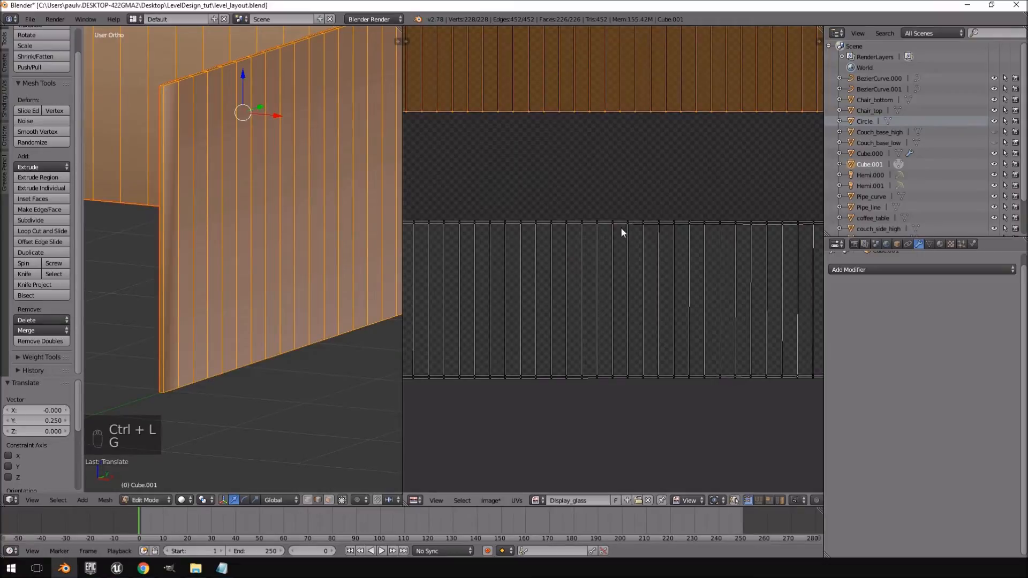
pyautogui.rightClick(631, 235)
pyautogui.hotkey('ctrl', 'l')
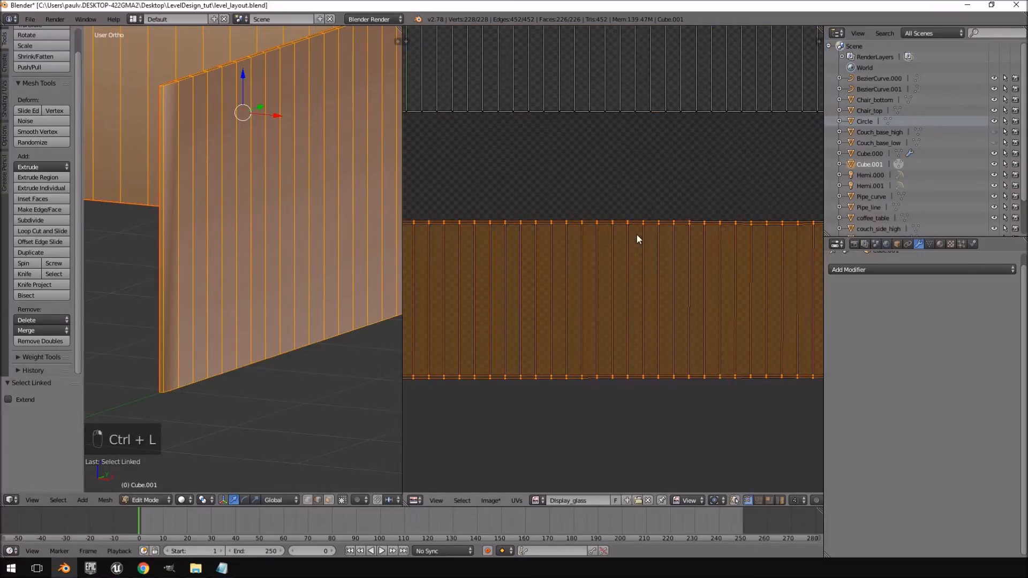
pyautogui.press('g')
pyautogui.click(636, 204)
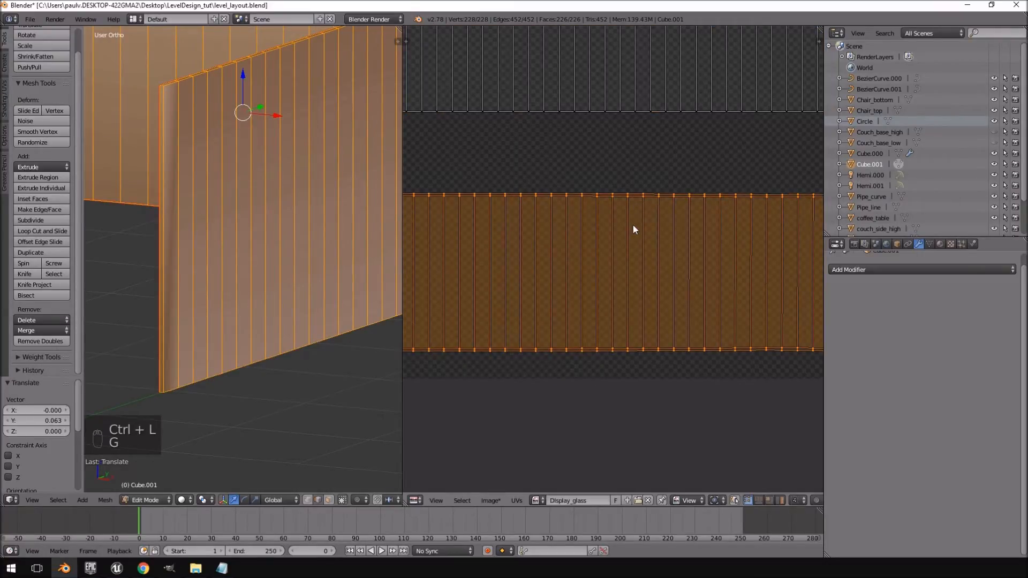
# Select the inner top edge row of the lower UV island.
pyautogui.keyDown('alt'); pyautogui.rightClick(589, 197); pyautogui.keyUp('alt')
pyautogui.scroll(-4, 593, 222)
pyautogui.scroll(2, 586, 233)
pyautogui.press('s')
pyautogui.press('x')
pyautogui.press('0')
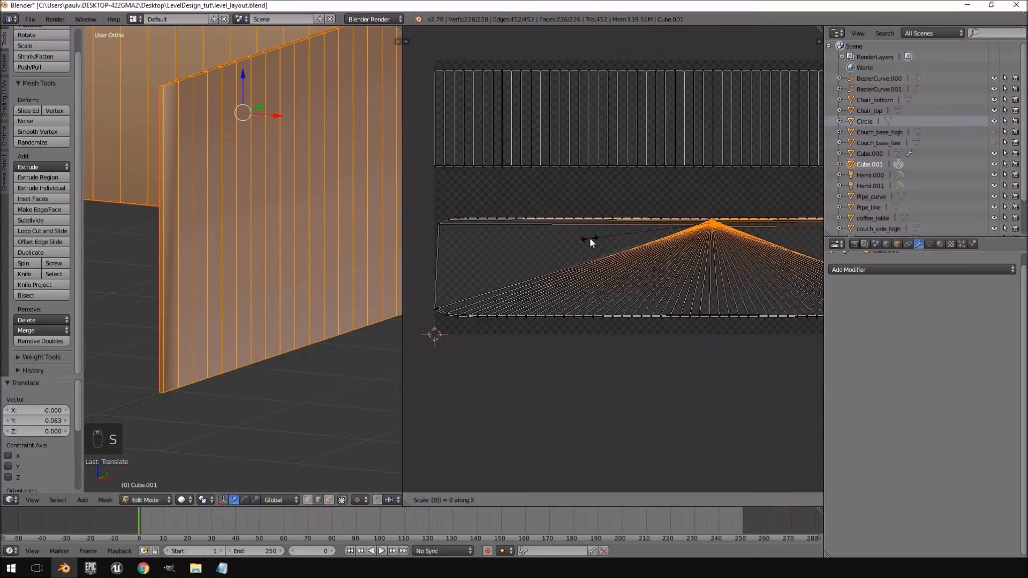
pyautogui.click(589, 237)
pyautogui.hotkey('ctrl', 'z')
# Flatten the selected inner top row of the lower island by scaling it to 0 on Y.
pyautogui.press('s')
pyautogui.press('y')
pyautogui.press('0')
pyautogui.click(590, 236)
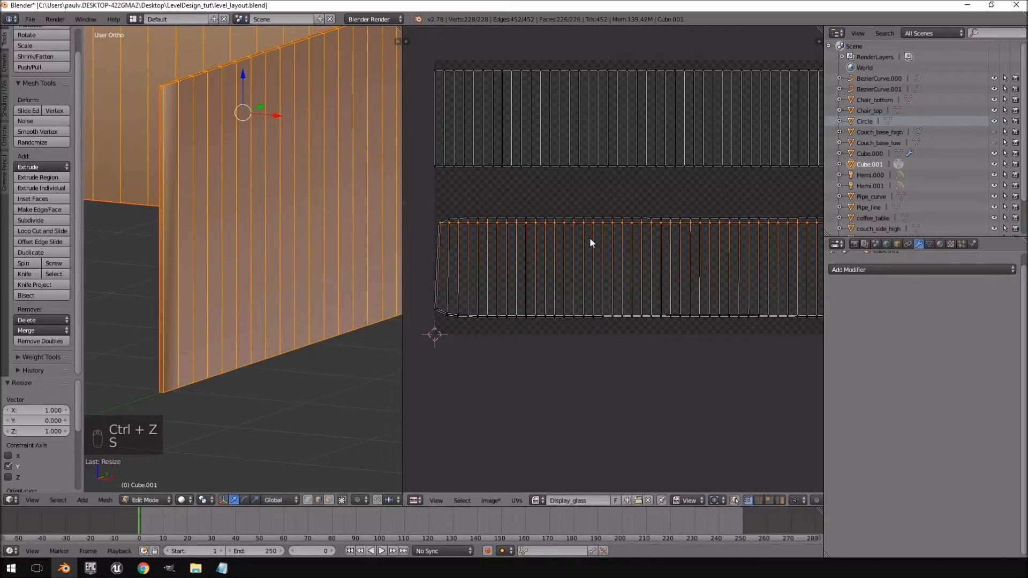
# Select all outer top border vertices of the lower island, corner to corner, and flatten them by scaling to 0 on Y.
pyautogui.scroll(4, 557, 241)
pyautogui.scroll(-3, 525, 268)
pyautogui.scroll(5, 466, 236)
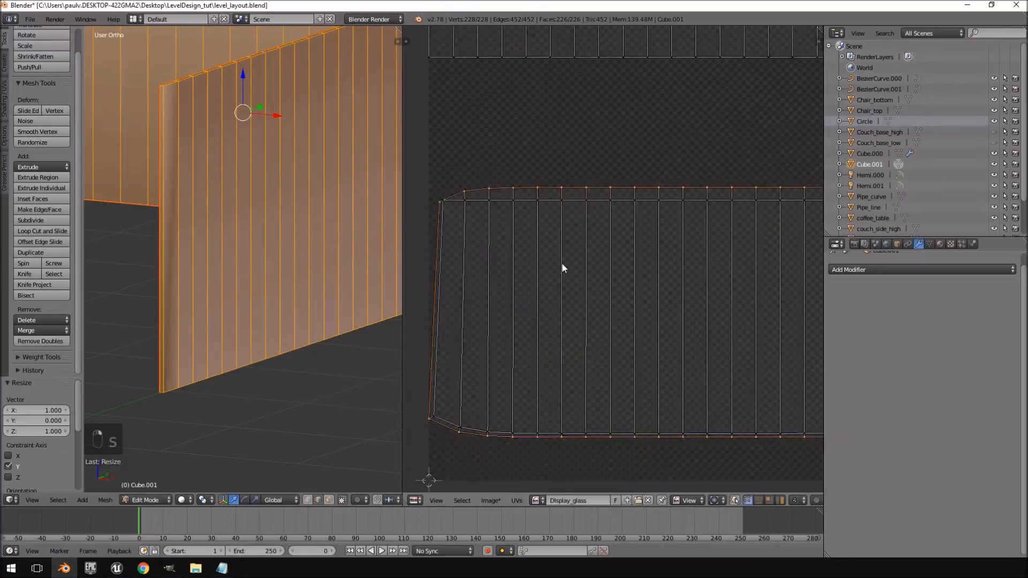
pyautogui.rightClick(497, 204)
pyautogui.scroll(-4, 552, 196)
pyautogui.moveTo(729, 269)
pyautogui.mouseDown(button='middle')
pyautogui.moveTo(753, 264)
pyautogui.moveTo(572, 279)
pyautogui.moveTo(601, 279)
pyautogui.mouseUp(button='middle')
pyautogui.moveTo(596, 217)
pyautogui.keyDown('ctrl'); pyautogui.mouseDown()
pyautogui.moveTo(440, 237)
pyautogui.moveTo(756, 231)
pyautogui.mouseUp(); pyautogui.keyUp('ctrl')
pyautogui.moveTo(756, 230)
pyautogui.mouseDown(button='middle')
pyautogui.moveTo(478, 239)
pyautogui.moveTo(491, 237)
pyautogui.mouseUp(button='middle')
pyautogui.moveTo(563, 236)
pyautogui.keyDown('ctrl'); pyautogui.mouseDown()
pyautogui.moveTo(448, 245)
pyautogui.moveTo(585, 251)
pyautogui.mouseUp(); pyautogui.keyUp('ctrl')
pyautogui.keyDown('ctrl'); pyautogui.moveTo(651, 251); pyautogui.dragTo(652, 253); pyautogui.keyUp('ctrl')
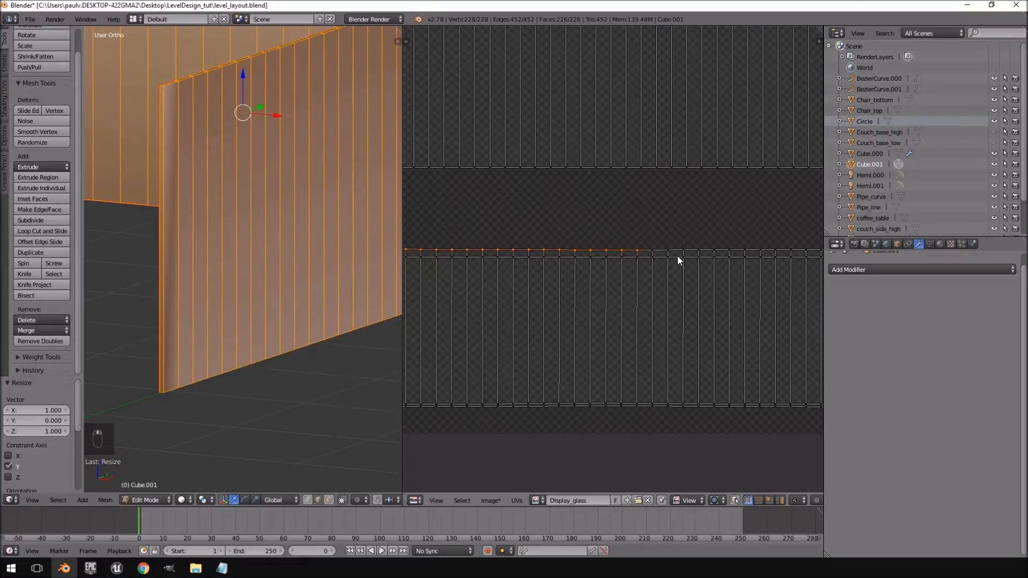
pyautogui.moveTo(728, 237); pyautogui.dragTo(574, 255, button='middle')
pyautogui.moveTo(574, 255)
pyautogui.keyDown('ctrl'); pyautogui.mouseDown()
pyautogui.moveTo(480, 261)
pyautogui.moveTo(561, 271)
pyautogui.mouseUp(); pyautogui.keyUp('ctrl')
pyautogui.keyDown('ctrl'); pyautogui.moveTo(675, 272); pyautogui.dragTo(755, 274); pyautogui.keyUp('ctrl')
pyautogui.moveTo(758, 275); pyautogui.dragTo(527, 284, button='middle')
pyautogui.moveTo(617, 274)
pyautogui.keyDown('ctrl'); pyautogui.mouseDown()
pyautogui.moveTo(524, 280)
pyautogui.moveTo(603, 291)
pyautogui.moveTo(582, 288)
pyautogui.mouseUp(); pyautogui.keyUp('ctrl')
pyautogui.scroll(5, 586, 291)
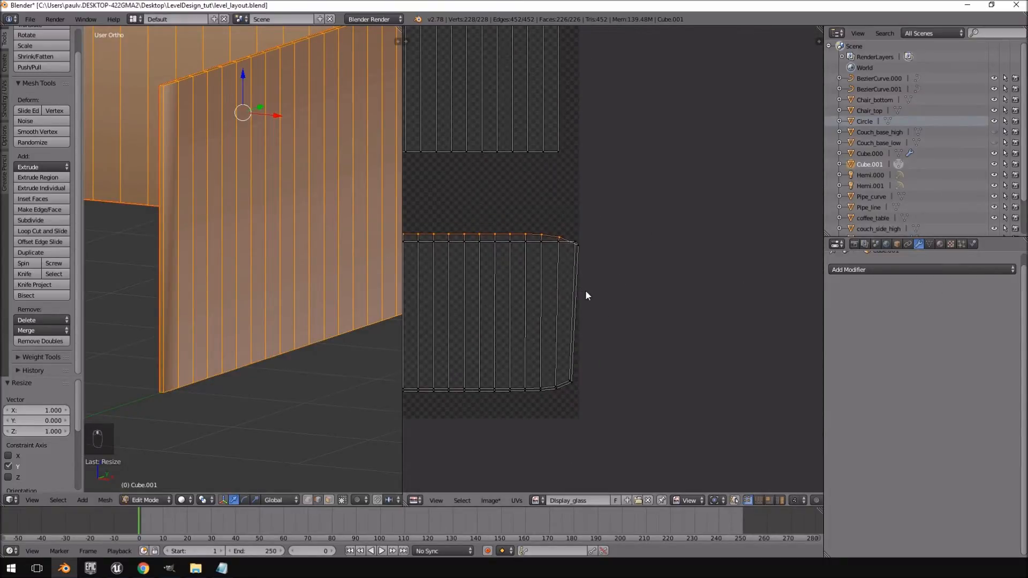
pyautogui.moveTo(516, 221); pyautogui.dragTo(634, 244, button='middle')
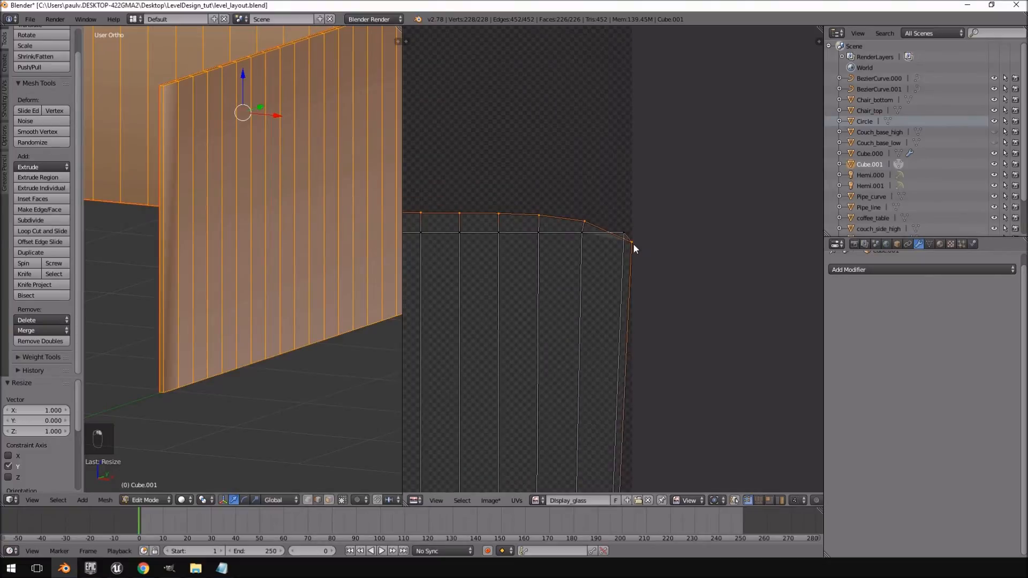
pyautogui.press('s')
pyautogui.press('y')
pyautogui.press('0')
pyautogui.press('Return')
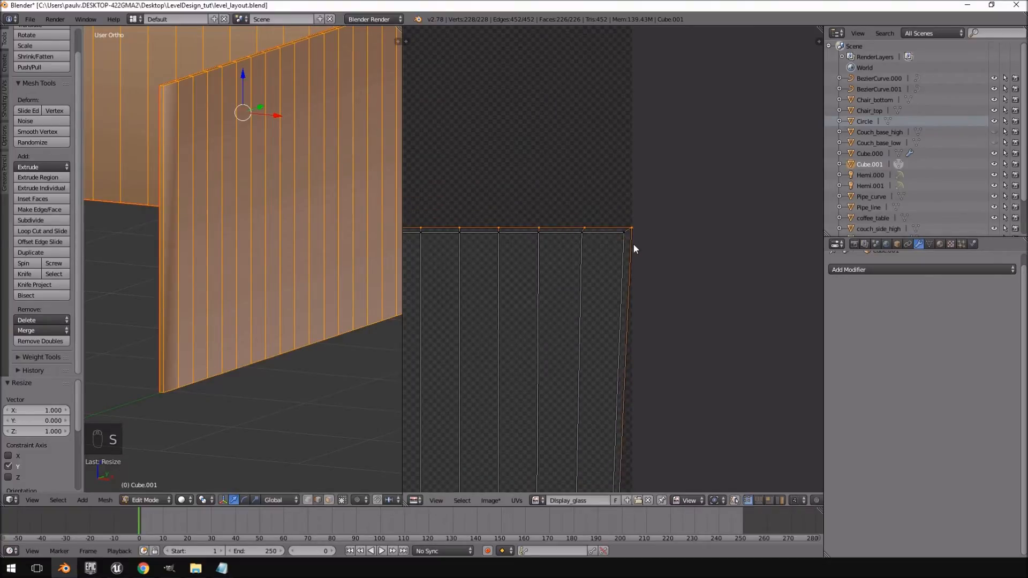
# Flatten the inner bottom edge row of the lower island by scaling it to 0 on Y.
pyautogui.scroll(-4, 634, 254)
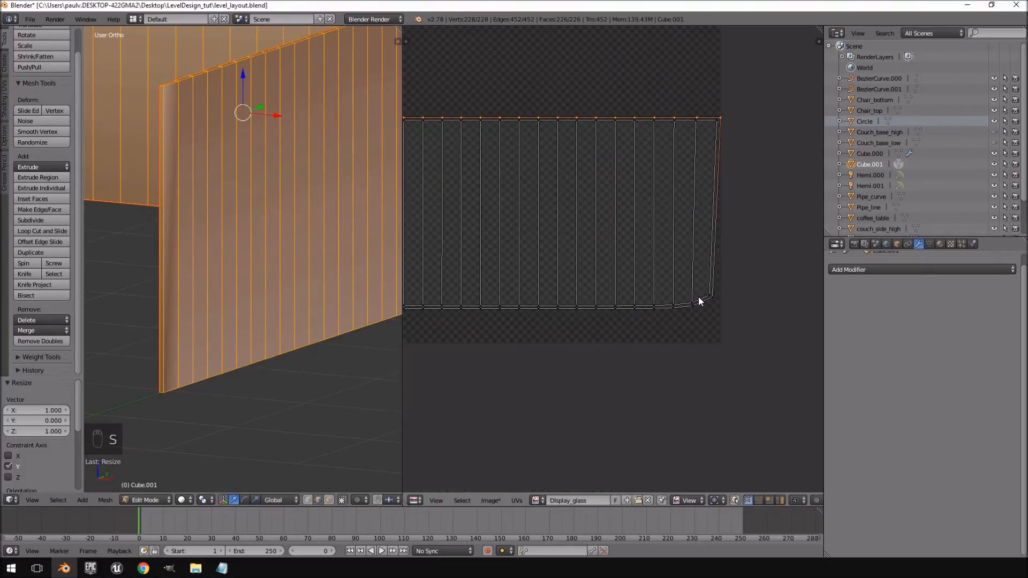
pyautogui.scroll(-3, 672, 325)
pyautogui.press('s')
pyautogui.press('y')
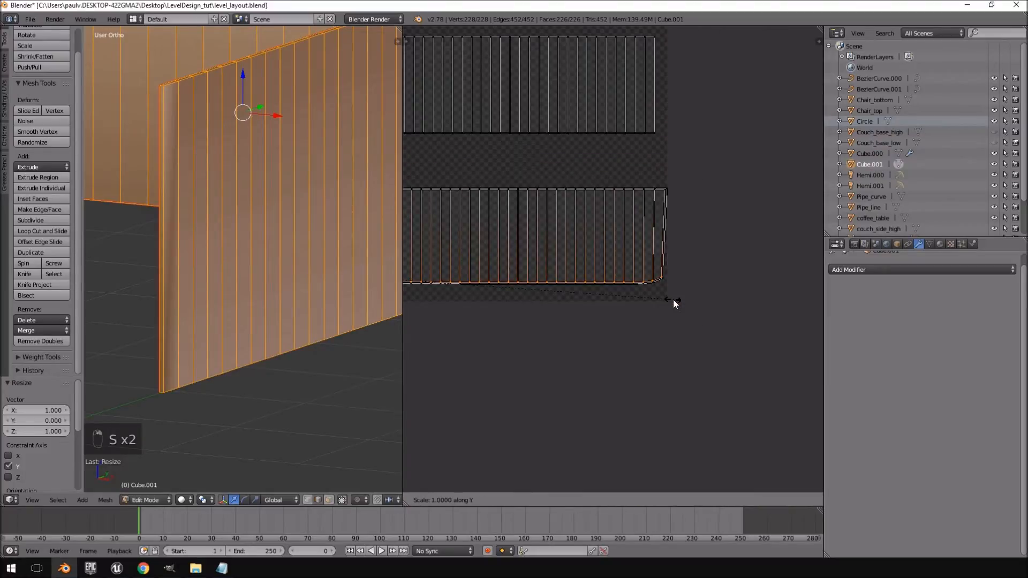
pyautogui.press('0')
pyautogui.press('Return')
# Select all outer bottom border vertices of the lower island, corner to corner, and flatten them by scaling to 0 on Y.
pyautogui.scroll(6, 673, 304)
pyautogui.scroll(-3, 793, 350)
pyautogui.rightClick(736, 322)
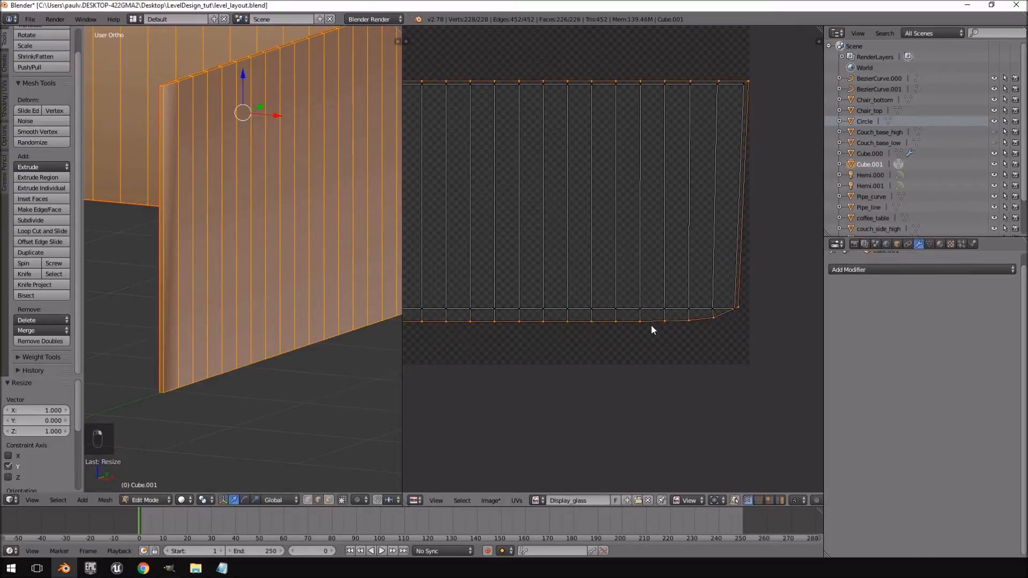
pyautogui.rightClick(742, 306)
pyautogui.keyDown('ctrl'); pyautogui.moveTo(729, 318); pyautogui.dragTo(450, 327); pyautogui.keyUp('ctrl')
pyautogui.moveTo(496, 341)
pyautogui.mouseDown(button='middle')
pyautogui.moveTo(603, 339)
pyautogui.moveTo(498, 339)
pyautogui.mouseUp(button='middle')
pyautogui.moveTo(620, 340); pyautogui.dragTo(698, 342, button='middle')
pyautogui.moveTo(710, 330)
pyautogui.keyDown('ctrl'); pyautogui.mouseDown()
pyautogui.moveTo(617, 317)
pyautogui.moveTo(424, 336)
pyautogui.mouseUp(); pyautogui.keyUp('ctrl')
pyautogui.moveTo(512, 337); pyautogui.dragTo(706, 333, button='middle')
pyautogui.moveTo(707, 325)
pyautogui.keyDown('ctrl'); pyautogui.mouseDown()
pyautogui.moveTo(516, 310)
pyautogui.moveTo(372, 342)
pyautogui.mouseUp(); pyautogui.keyUp('ctrl')
pyautogui.moveTo(496, 353)
pyautogui.mouseDown(button='middle')
pyautogui.moveTo(640, 354)
pyautogui.moveTo(734, 333)
pyautogui.mouseUp(button='middle')
pyautogui.moveTo(735, 332)
pyautogui.keyDown('ctrl'); pyautogui.mouseDown()
pyautogui.moveTo(595, 311)
pyautogui.moveTo(484, 321)
pyautogui.mouseUp(); pyautogui.keyUp('ctrl')
pyautogui.moveTo(534, 354)
pyautogui.mouseDown(button='middle')
pyautogui.moveTo(715, 369)
pyautogui.moveTo(734, 332)
pyautogui.mouseUp(button='middle')
pyautogui.keyDown('ctrl'); pyautogui.moveTo(734, 332); pyautogui.dragTo(483, 328); pyautogui.keyUp('ctrl')
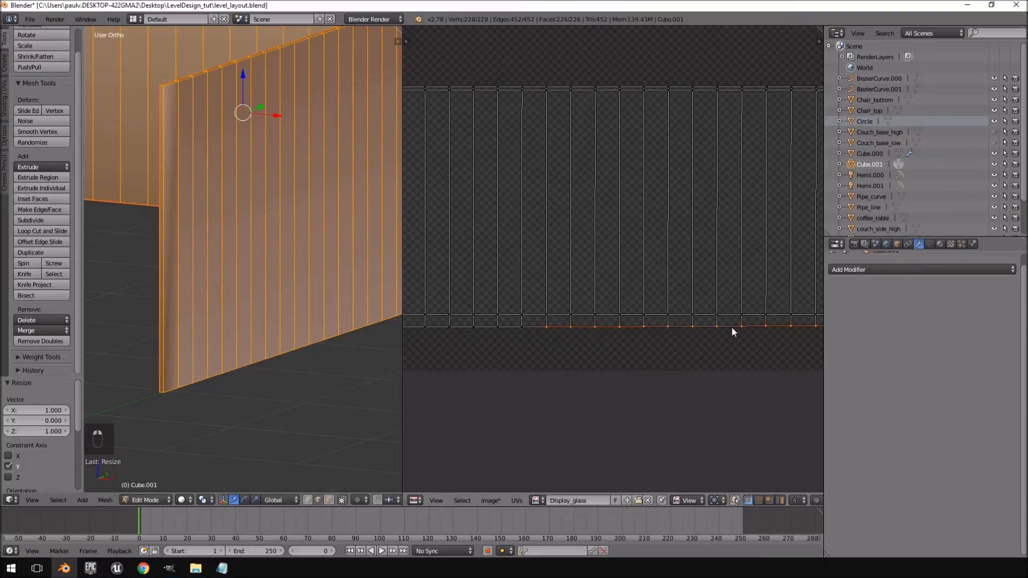
pyautogui.moveTo(615, 368); pyautogui.dragTo(744, 356, button='middle')
pyautogui.moveTo(702, 337)
pyautogui.keyDown('ctrl'); pyautogui.mouseDown()
pyautogui.moveTo(524, 337)
pyautogui.moveTo(506, 366)
pyautogui.mouseUp(); pyautogui.keyUp('ctrl')
pyautogui.moveTo(645, 367); pyautogui.dragTo(689, 373, button='middle')
pyautogui.keyDown('ctrl'); pyautogui.moveTo(670, 339); pyautogui.dragTo(471, 354); pyautogui.keyUp('ctrl')
pyautogui.moveTo(491, 358); pyautogui.dragTo(583, 355, button='middle')
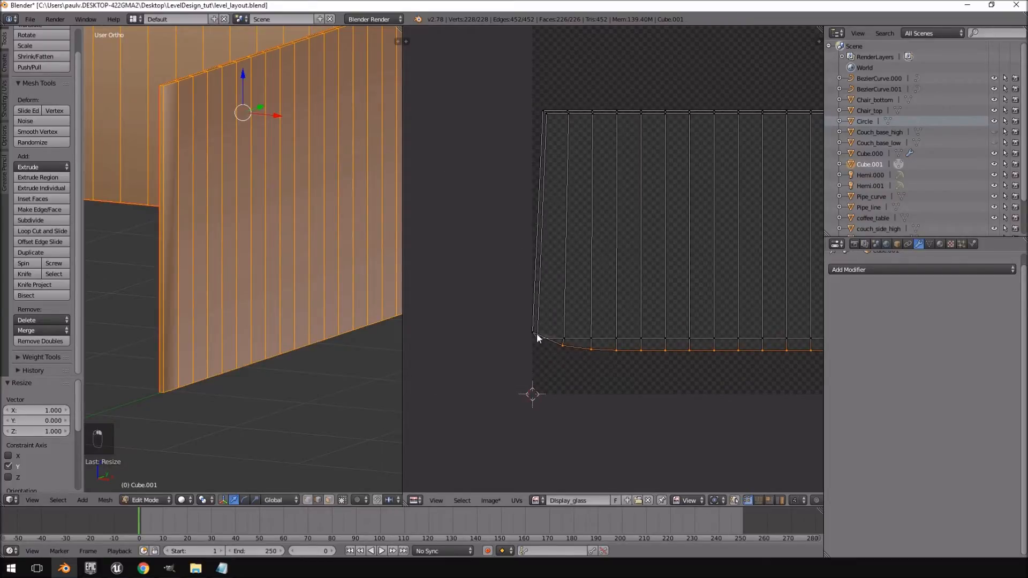
pyautogui.press('s')
pyautogui.press('y')
pyautogui.press('0')
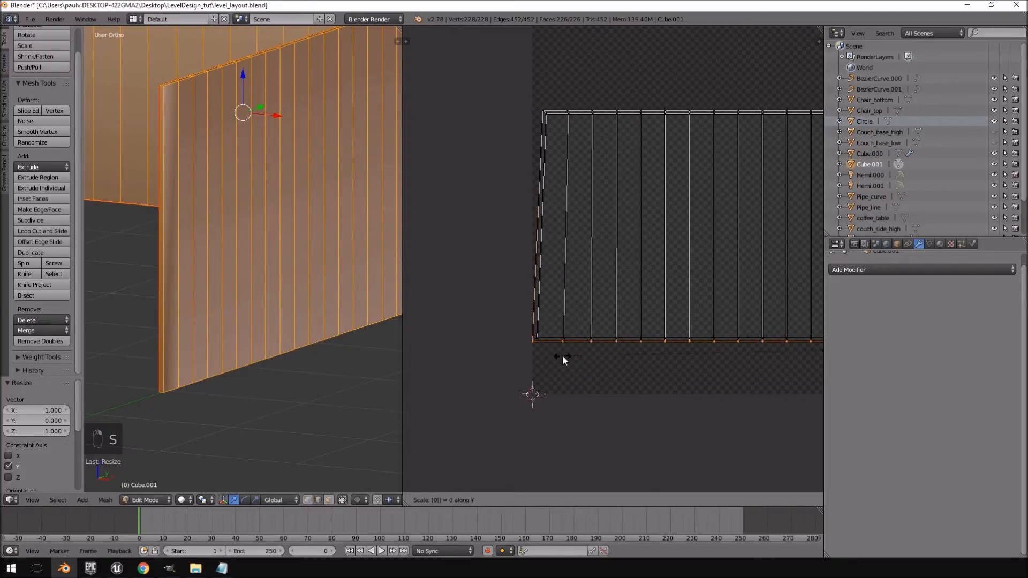
pyautogui.press('Return')
# Straighten the outer and inner left edges of the lower island by scaling each to 0 on X.
pyautogui.moveTo(567, 180); pyautogui.dragTo(565, 232, button='middle')
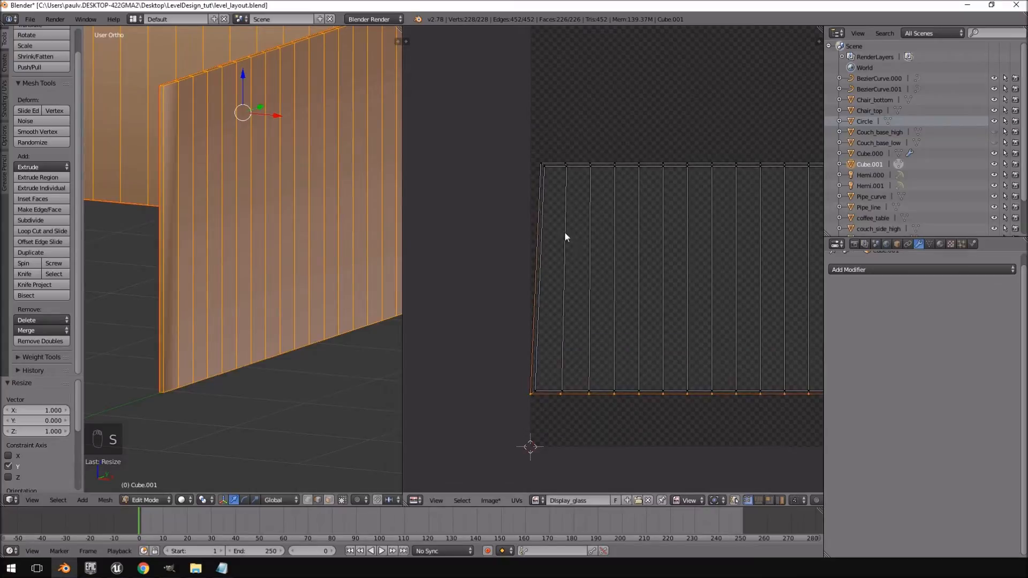
pyautogui.keyDown('alt'); pyautogui.rightClick(538, 208); pyautogui.keyUp('alt')
pyautogui.press('s')
pyautogui.press('x')
pyautogui.press('0')
pyautogui.press('Return')
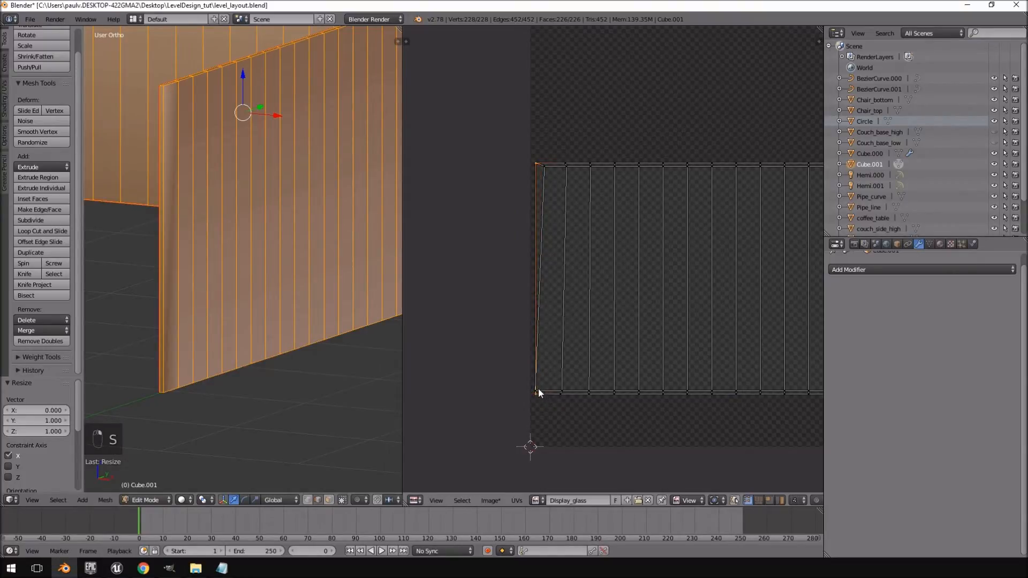
pyautogui.press('s')
pyautogui.press('x')
pyautogui.press('0')
pyautogui.press('Return')
# Straighten the outer and inner right edges of the lower island by scaling each to 0 on X.
pyautogui.scroll(-8, 552, 184)
pyautogui.moveTo(704, 278); pyautogui.dragTo(790, 278, button='middle')
pyautogui.scroll(9, 531, 266)
pyautogui.moveTo(441, 279); pyautogui.dragTo(682, 296, button='middle')
pyautogui.scroll(-7, 562, 289)
pyautogui.scroll(5, 563, 273)
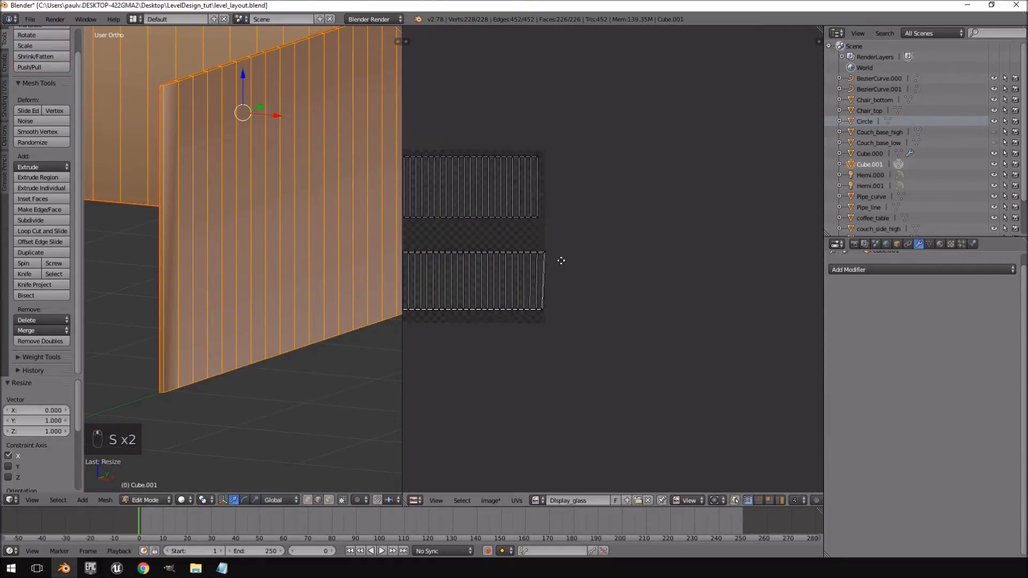
pyautogui.rightClick(534, 220)
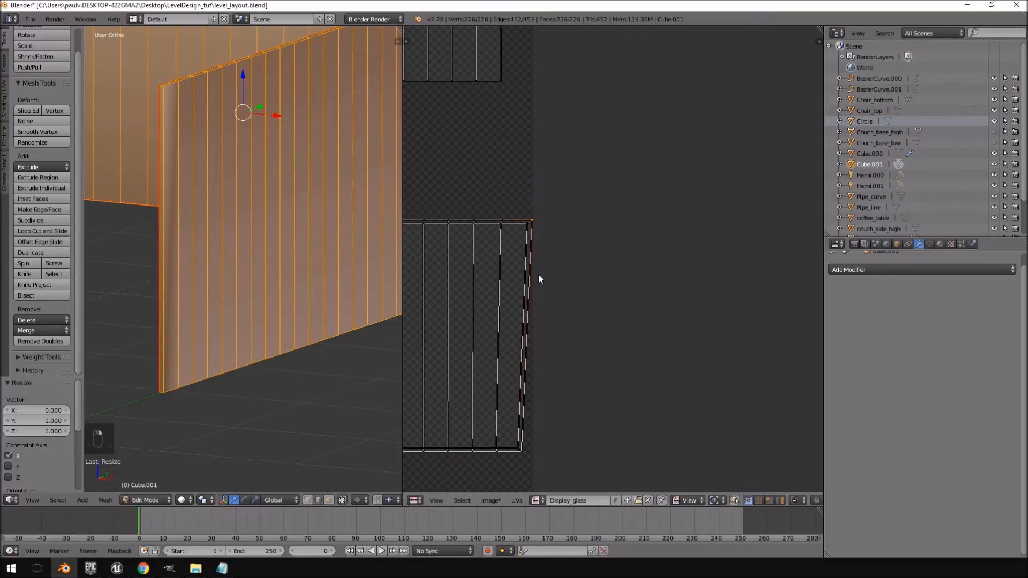
pyautogui.press('s')
pyautogui.press('x')
pyautogui.press('0')
pyautogui.press('Return')
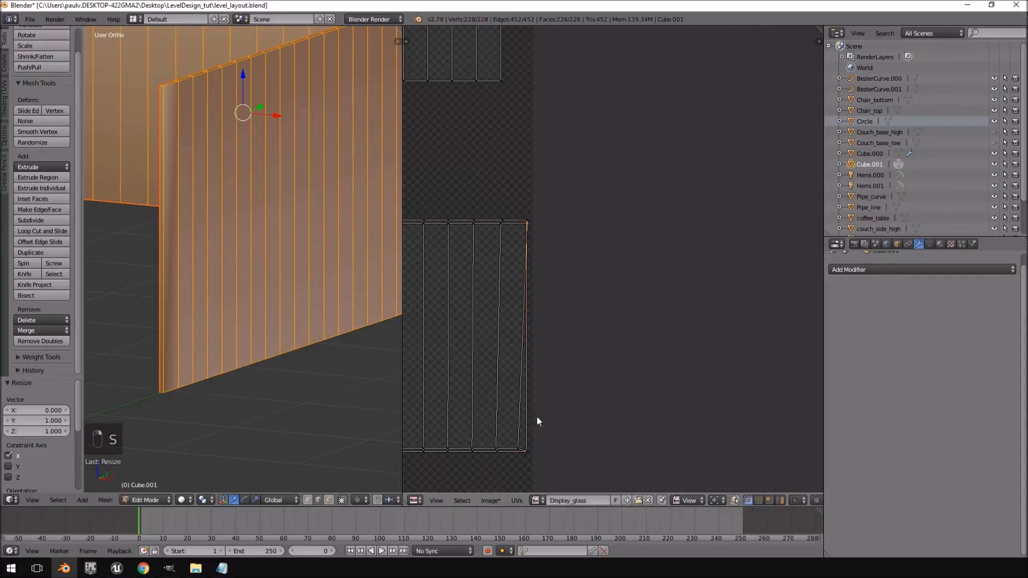
pyautogui.press('s')
pyautogui.click(520, 451)
# Select the whole upper UV island and shift it slightly along X to centre it horizontally on the image.
pyautogui.scroll(-5, 544, 316)
pyautogui.scroll(5, 571, 317)
pyautogui.moveTo(571, 313); pyautogui.dragTo(815, 351, button='middle')
pyautogui.hotkey('ctrl', 'l')
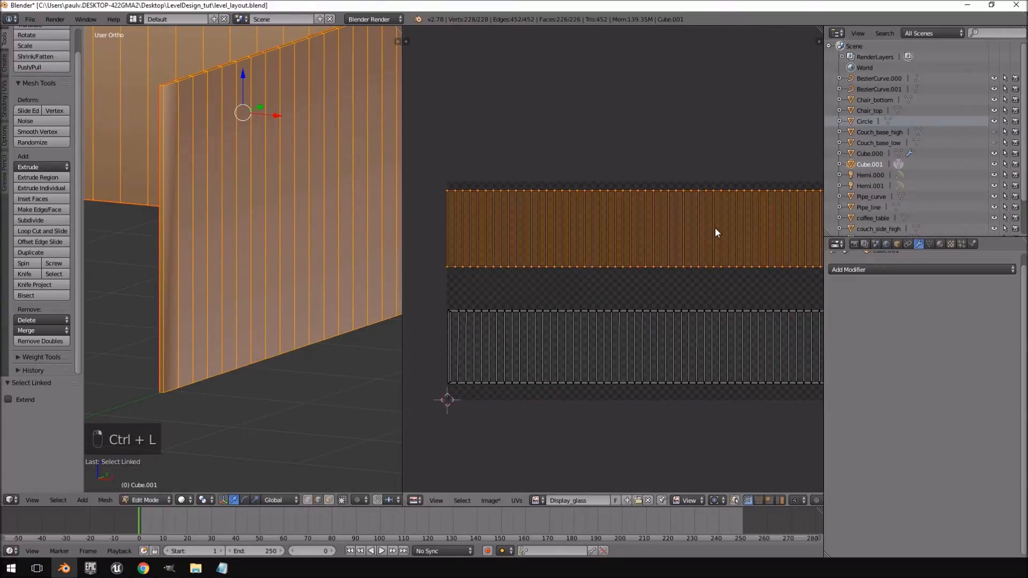
pyautogui.press('g')
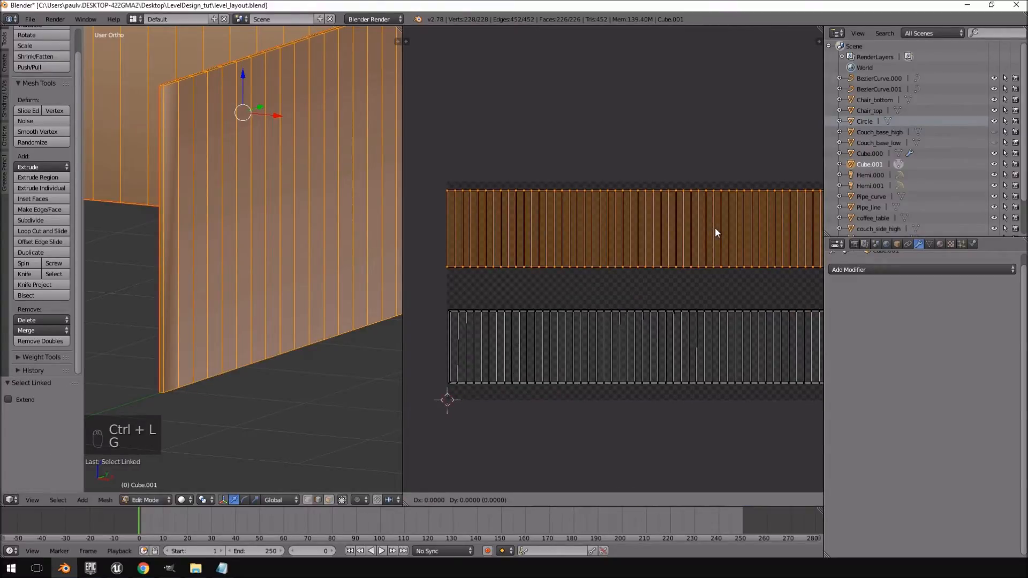
pyautogui.click(721, 275)
# Select the whole lower UV island and scale it to 0.985 on X.
pyautogui.moveTo(684, 349)
pyautogui.mouseDown(button='middle')
pyautogui.moveTo(455, 340)
pyautogui.moveTo(768, 335)
pyautogui.moveTo(676, 334)
pyautogui.mouseUp(button='middle')
pyautogui.rightClick(625, 336)
pyautogui.hotkey('ctrl', 'l')
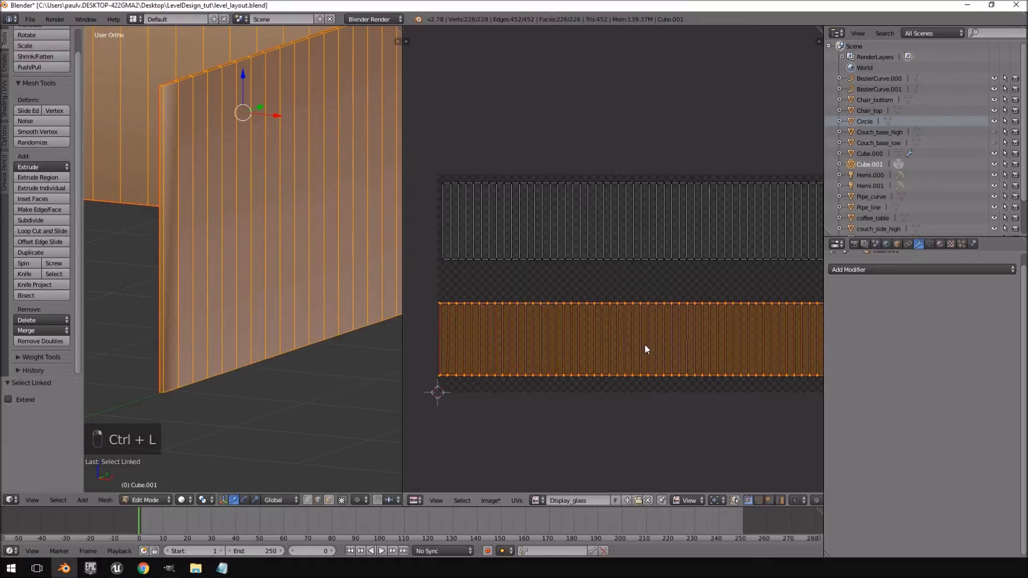
pyautogui.press('s')
pyautogui.press('x')
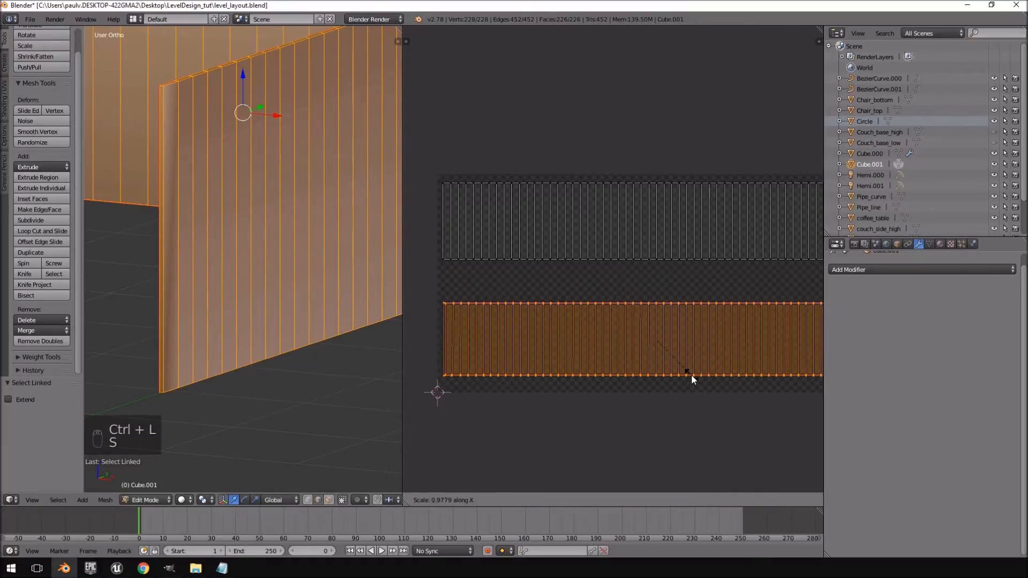
pyautogui.click(692, 375)
pyautogui.scroll(-2, 700, 348)
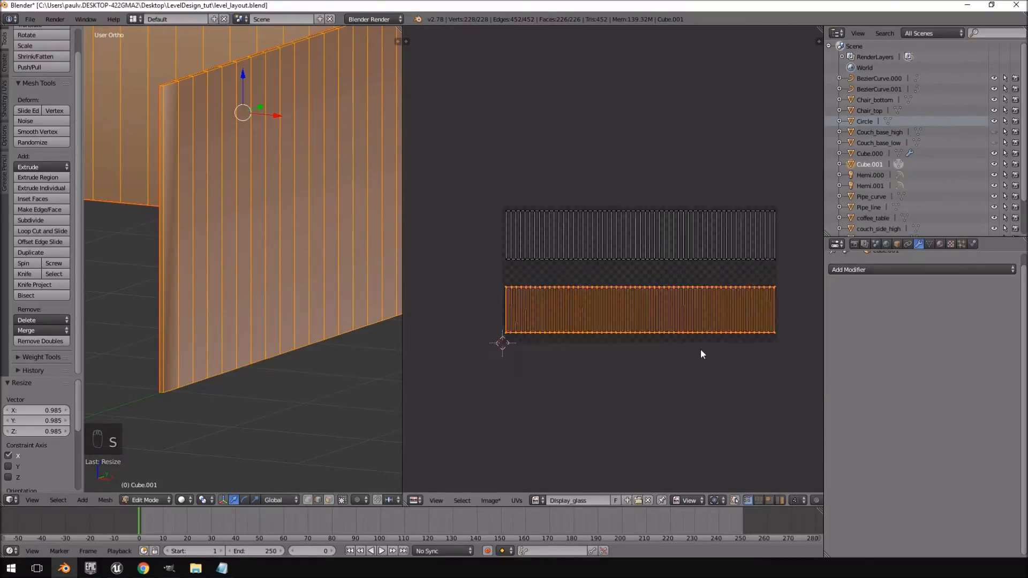
# Select both UV islands and stretch them along Y to use more of the image height.
pyautogui.scroll(2, 701, 348)
pyautogui.press('a')
pyautogui.keyDown('ctrl'); pyautogui.moveTo(756, 216); pyautogui.dragTo(663, 305); pyautogui.keyUp('ctrl')
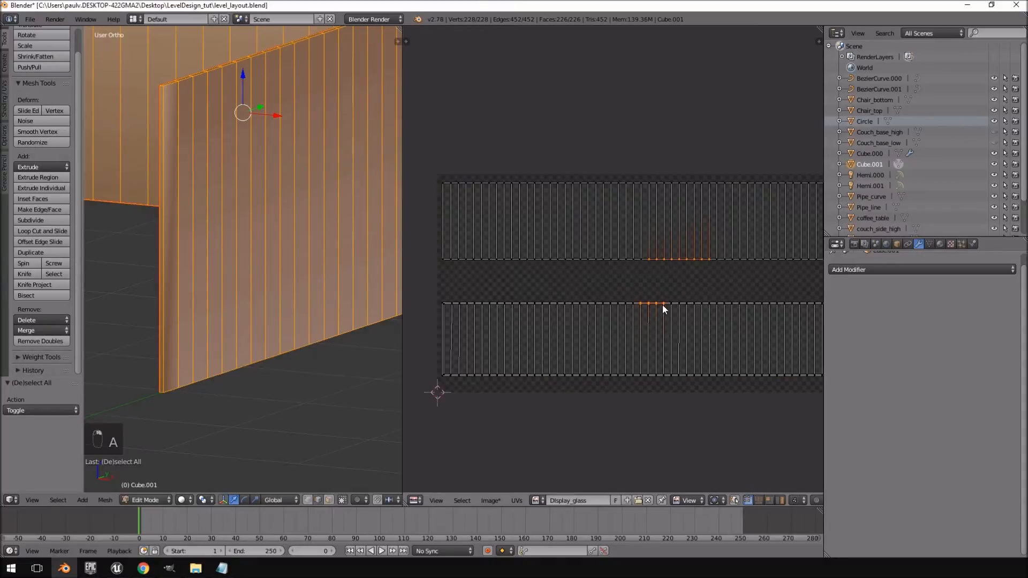
pyautogui.press('a')
pyautogui.press('a')
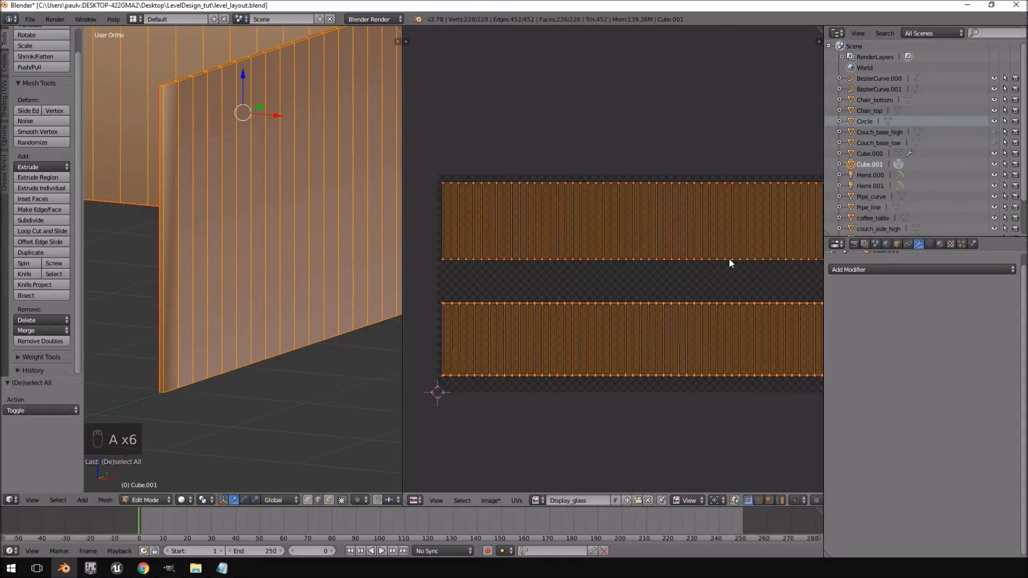
pyautogui.press('s')
pyautogui.press('y')
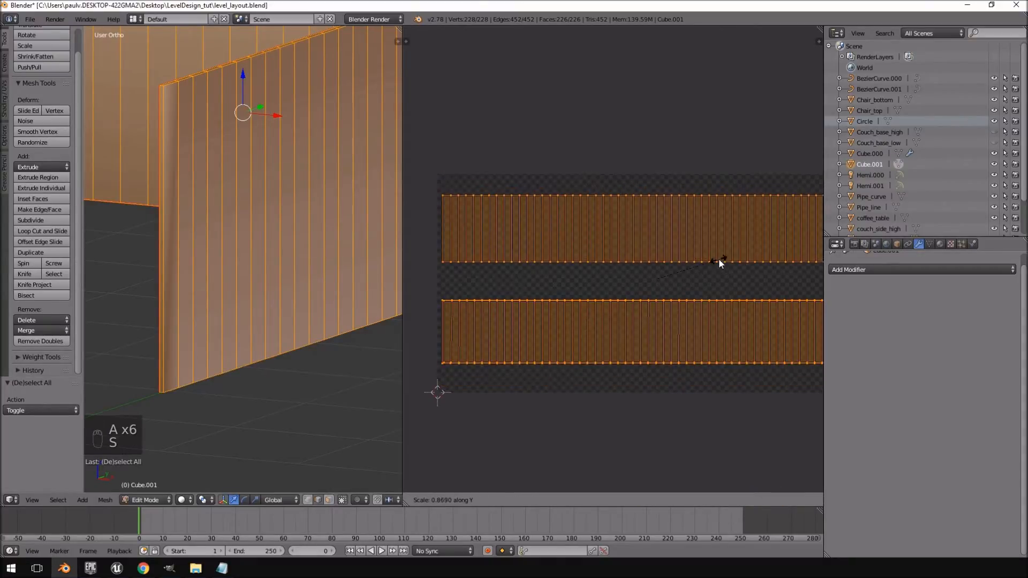
pyautogui.click(741, 267)
# Select only the upper UV island and move it down along Y inside the image bounds.
pyautogui.press('a')
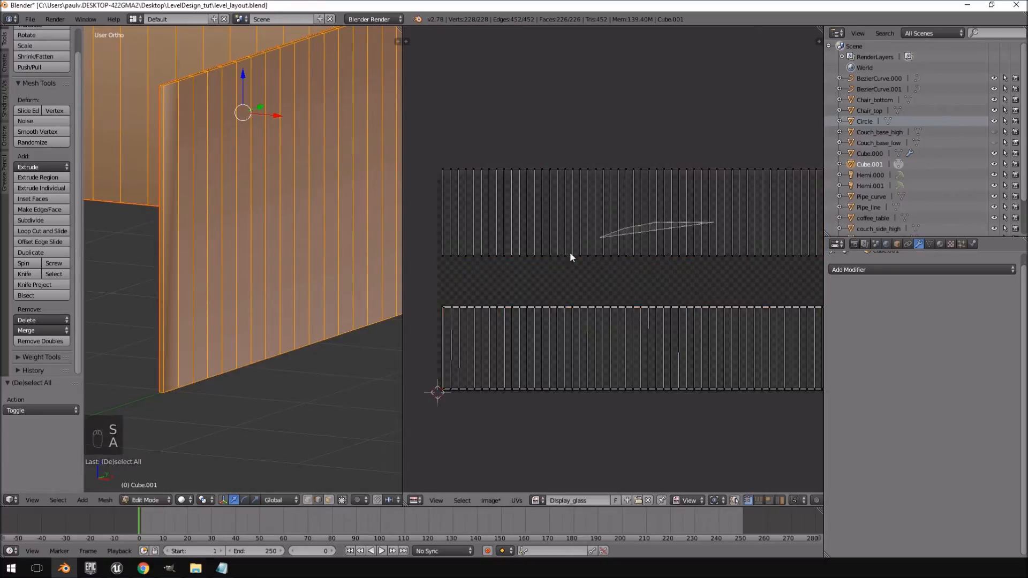
pyautogui.hotkey('ctrl', 'l')
pyautogui.press('g')
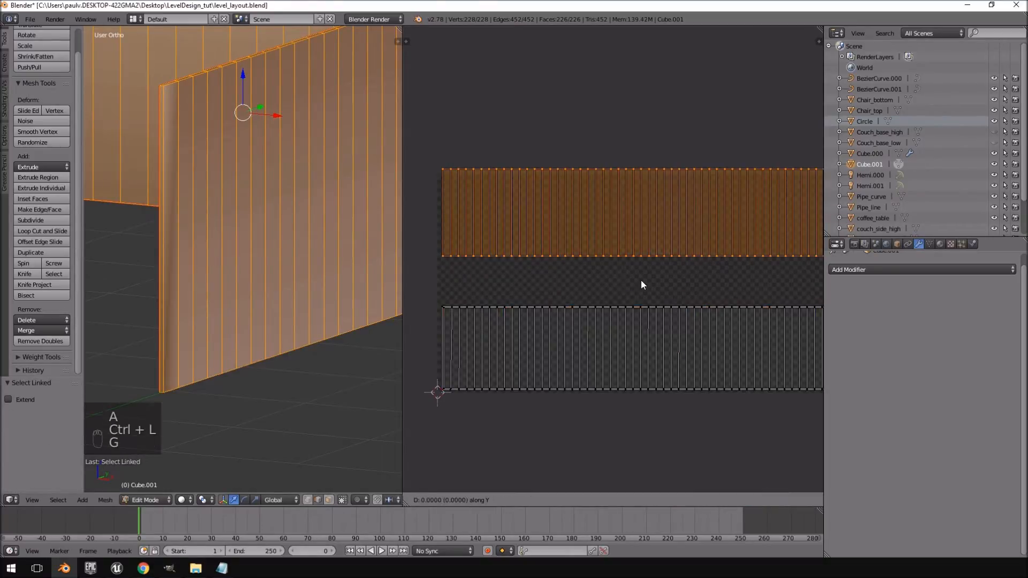
pyautogui.click(641, 299)
# Select the whole lower UV island and move it up toward the upper island, leaving a margin below it.
pyautogui.press('a')
pyautogui.moveTo(674, 294); pyautogui.dragTo(589, 324)
pyautogui.press('g')
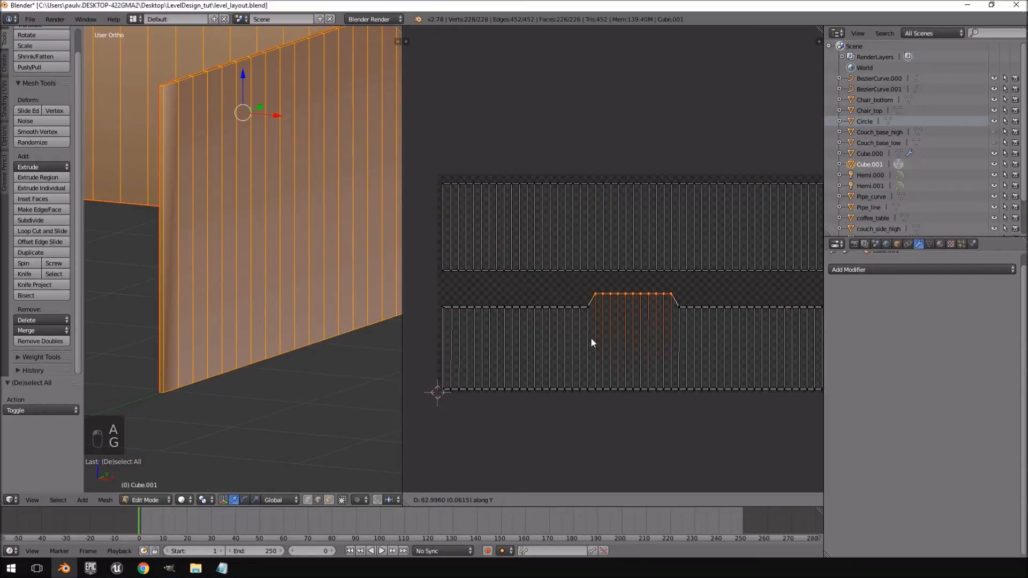
pyautogui.rightClick(592, 339)
pyautogui.hotkey('ctrl', 'l')
pyautogui.press('g')
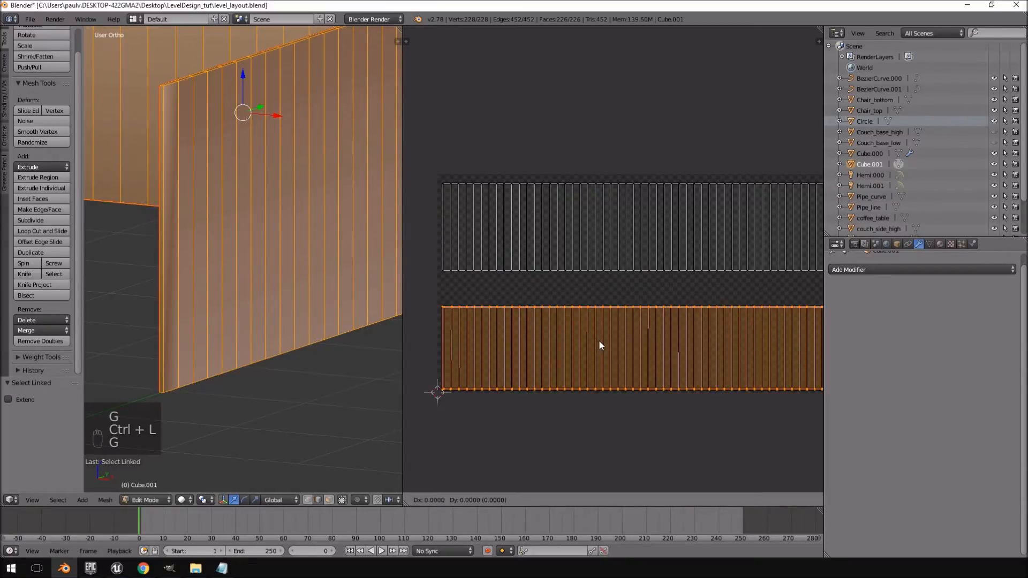
pyautogui.click(606, 325)
# Select the whole upper UV island and move it down to even out its top margin and the gap to the lower island.
pyautogui.press('a')
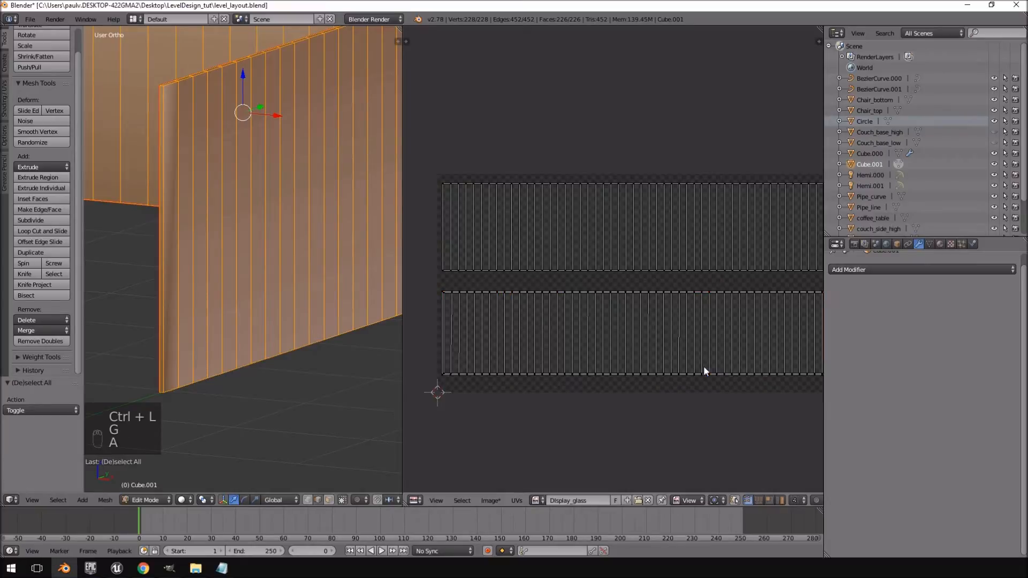
pyautogui.moveTo(736, 249)
pyautogui.keyDown('ctrl'); pyautogui.mouseDown()
pyautogui.moveTo(670, 275)
pyautogui.moveTo(683, 281)
pyautogui.mouseUp(); pyautogui.keyUp('ctrl')
pyautogui.hotkey('ctrl', 'l')
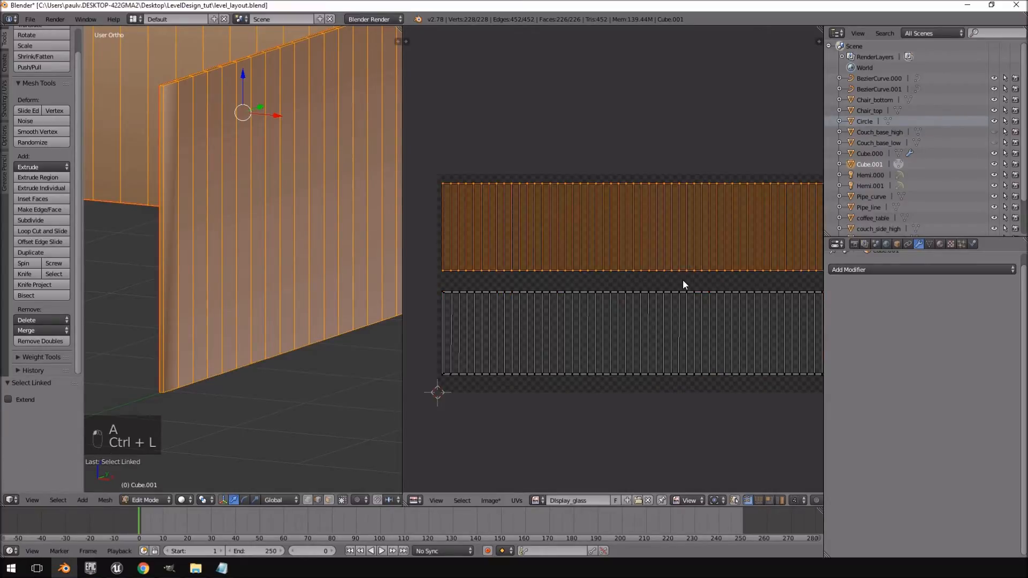
pyautogui.click(689, 292)
pyautogui.press('a')
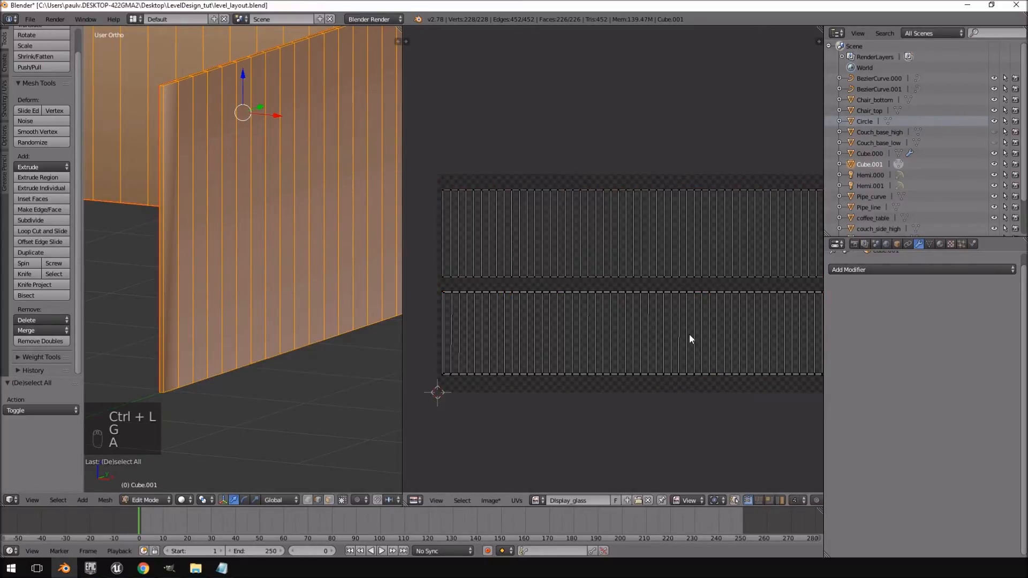
# Select both UV islands and scale them by about 1.1 along Y to fill the image height.
pyautogui.press('a')
pyautogui.press('a')
pyautogui.press('s')
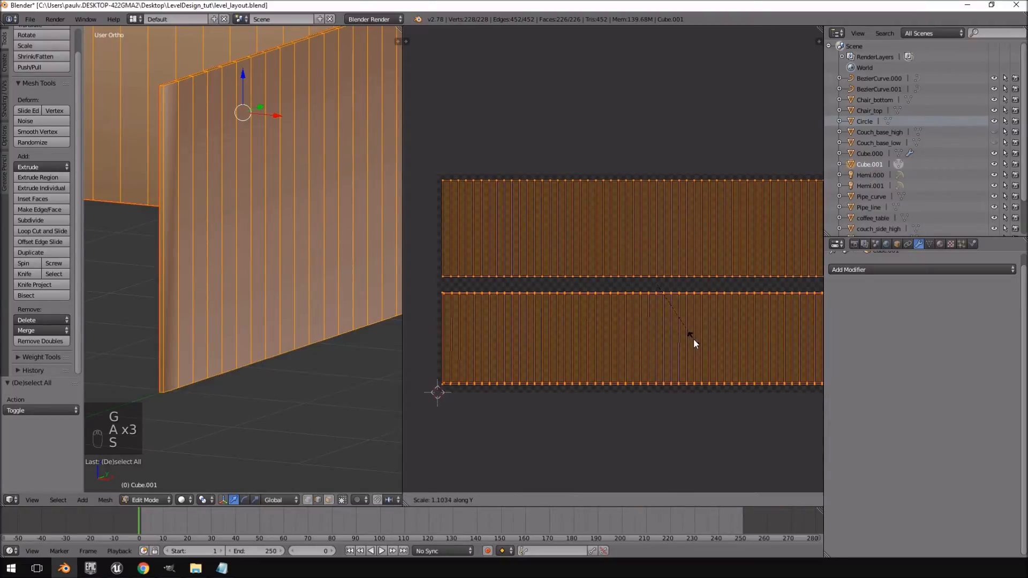
pyautogui.click(693, 339)
pyautogui.scroll(-2, 699, 339)
pyautogui.press('a')
pyautogui.press('Tab')
pyautogui.press('Tab')
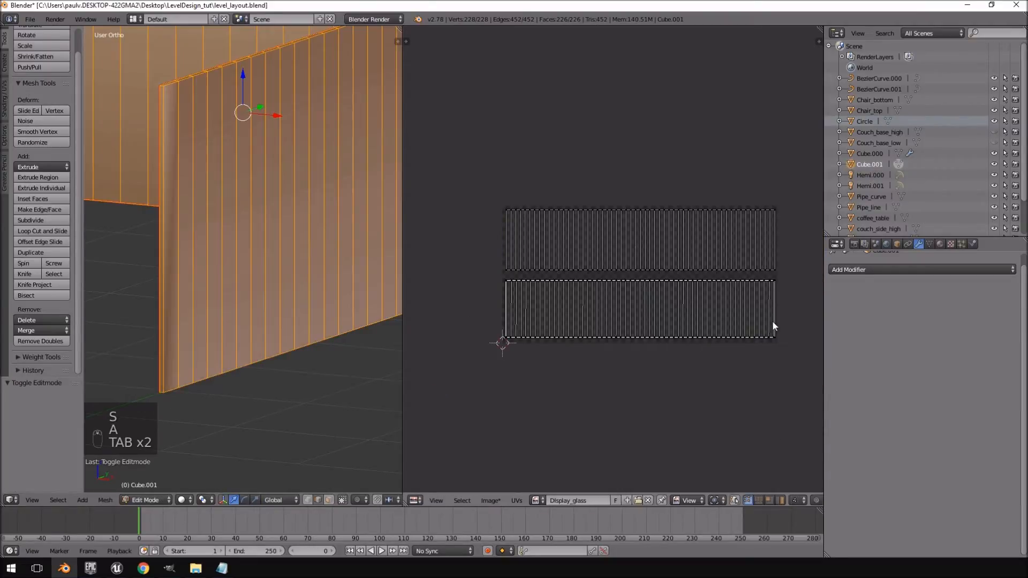
pyautogui.scroll(-3, 707, 327)
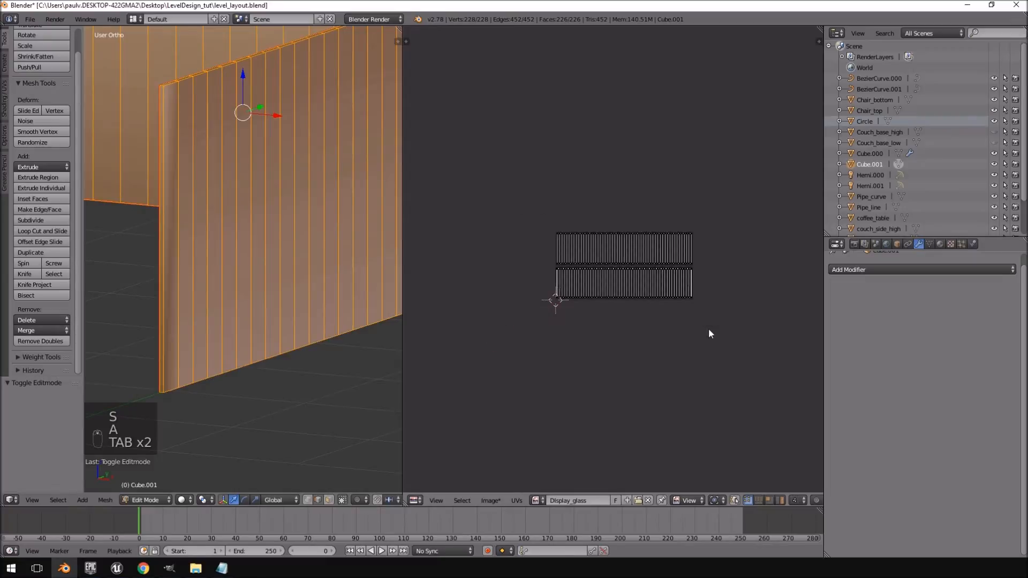
# Look over the curved display mesh and return it to Object Mode.
pyautogui.moveTo(299, 162); pyautogui.dragTo(332, 215, button='middle')
pyautogui.moveTo(216, 244); pyautogui.dragTo(280, 264, button='middle')
pyautogui.scroll(-4, 282, 245)
pyautogui.scroll(5, 282, 246)
pyautogui.press('Tab')
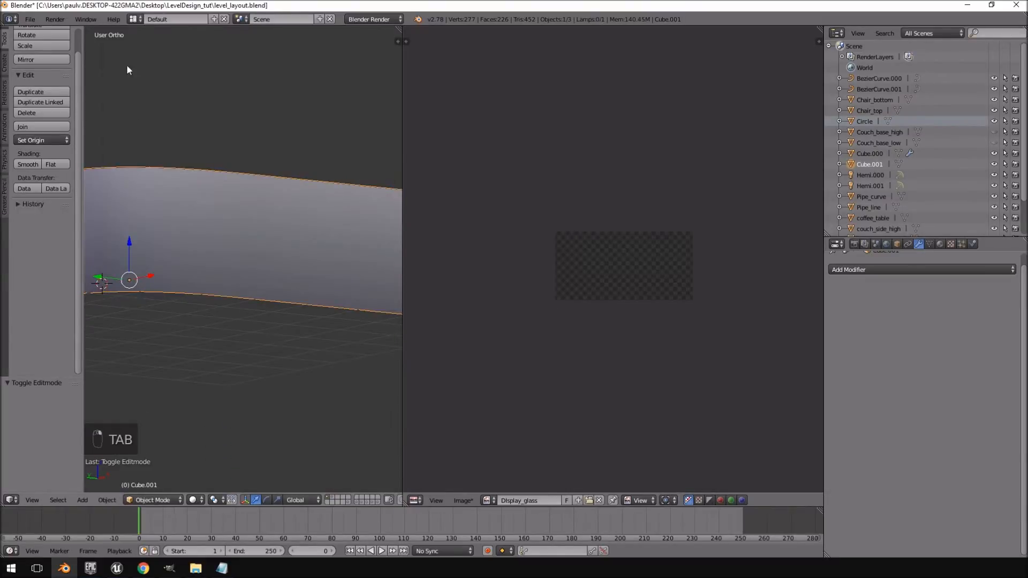
# Start an FBX export of the display model and review the main, geometry and armature export settings.
pyautogui.click(30, 19)
pyautogui.moveTo(51, 223)
pyautogui.click(184, 253)
pyautogui.click(24, 413)
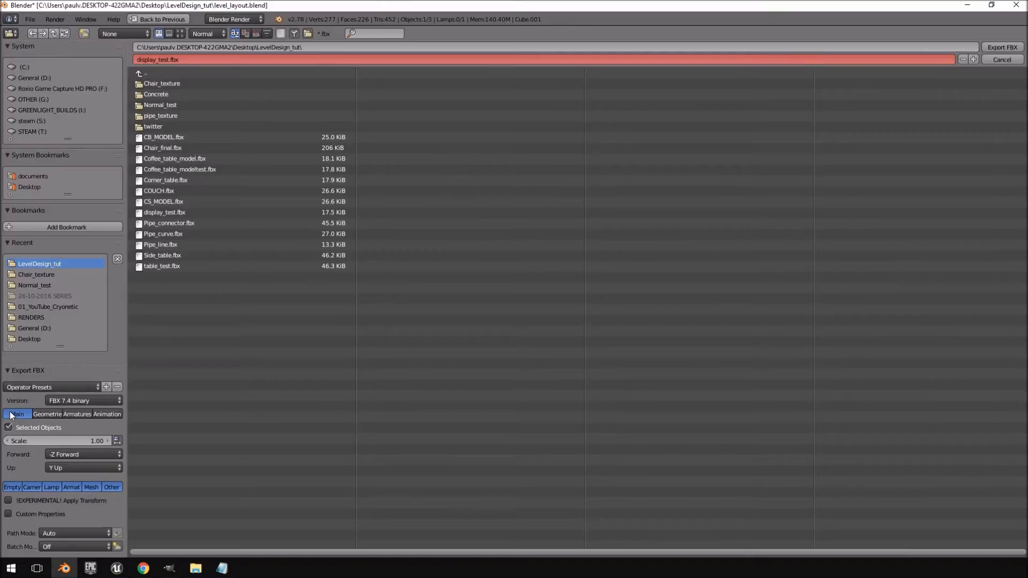
pyautogui.click(45, 414)
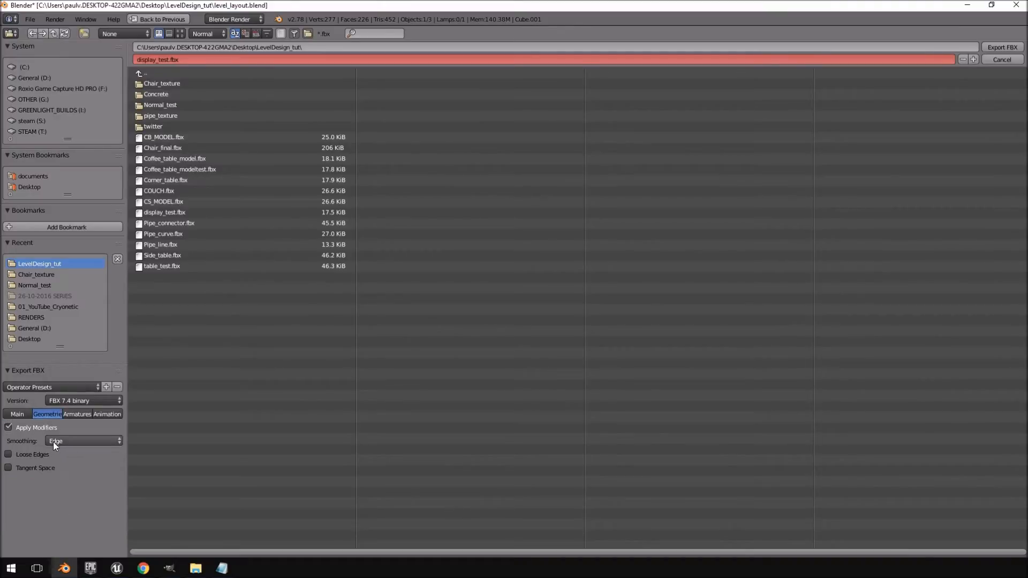
pyautogui.click(76, 414)
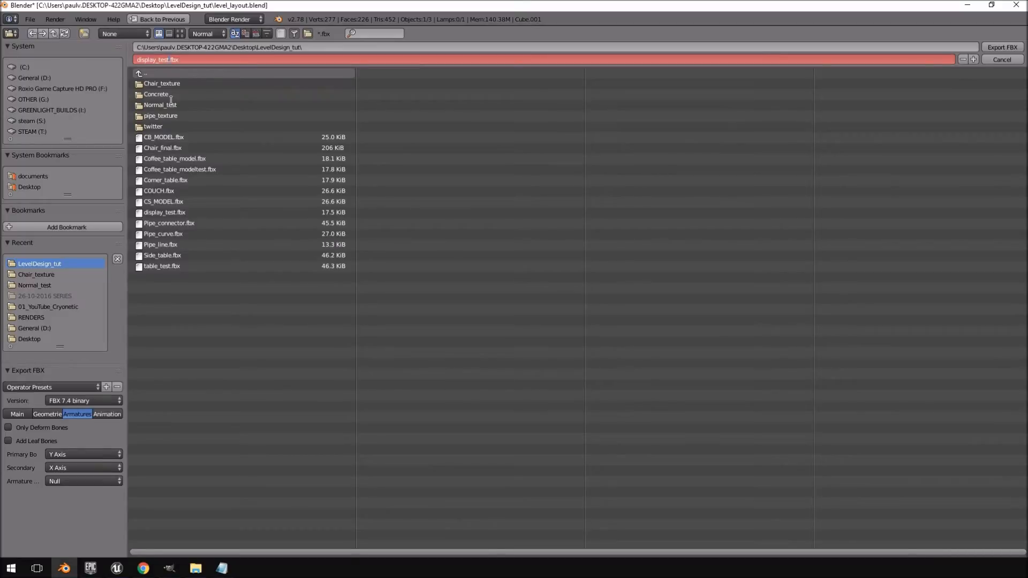
# Name the export file display_final.fbx and export it to the LevelDesign_tut folder.
pyautogui.press('BackSpace')
pyautogui.press('BackSpace')
pyautogui.write('final')
pyautogui.press('Return')
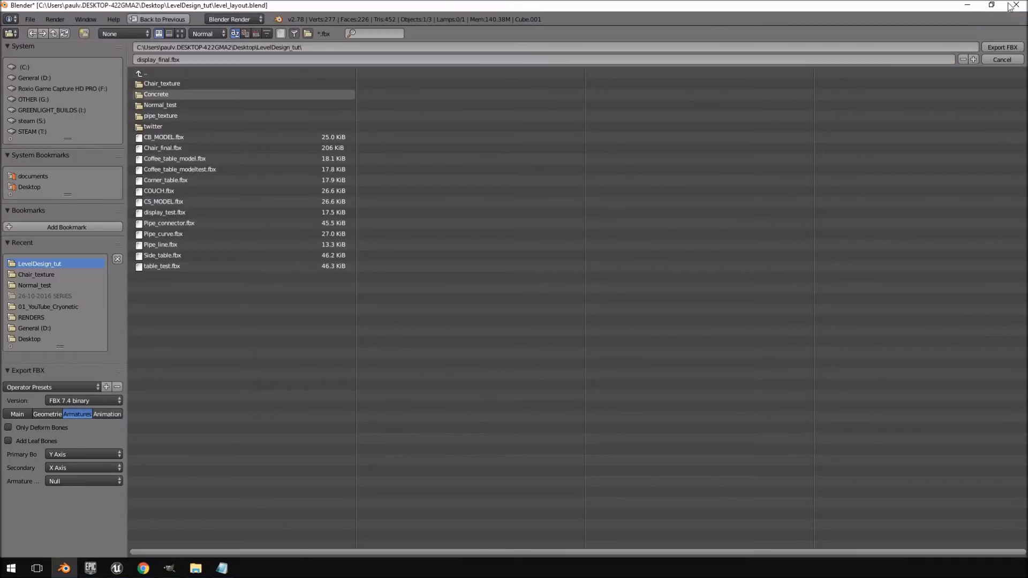
pyautogui.click(1002, 47)
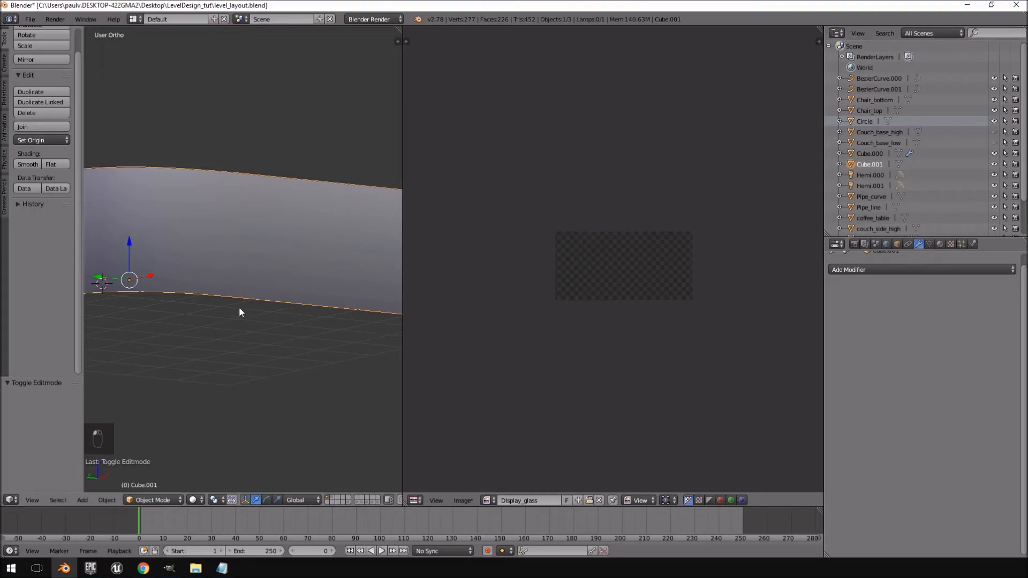
# Switch to Unreal Editor and delete the display_test mesh from both the level and the Models folder.
pyautogui.scroll(-4, 240, 307)
pyautogui.scroll(3, 249, 316)
pyautogui.click(967, 4)
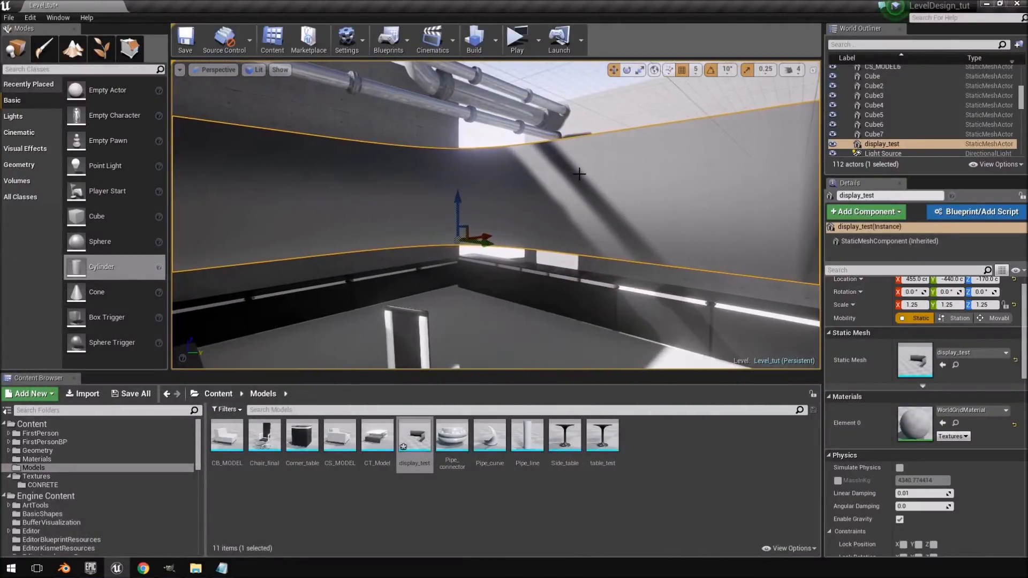
pyautogui.press('Delete')
pyautogui.click(410, 472)
pyautogui.press('Delete')
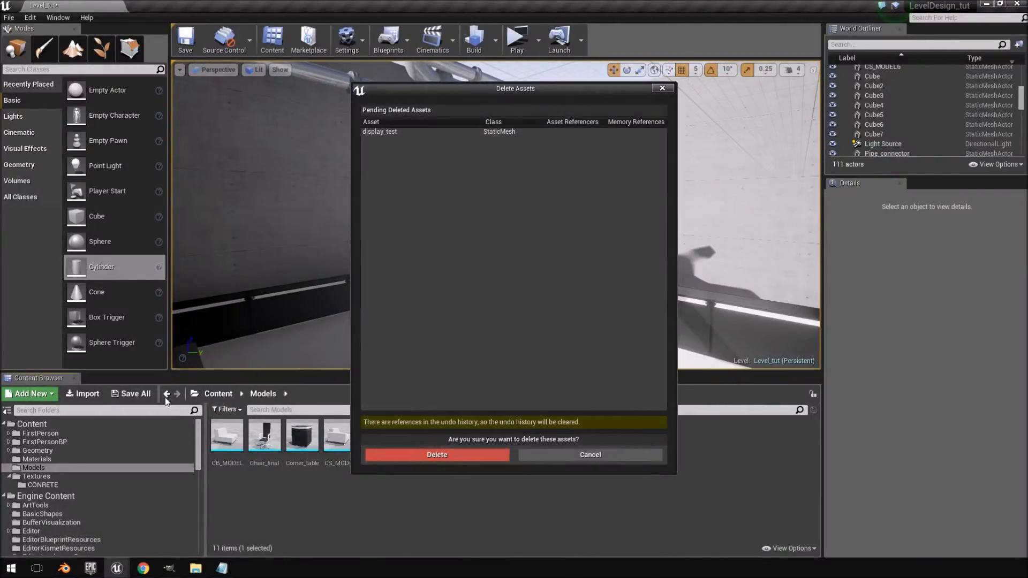
pyautogui.click(452, 456)
# Start an import into the Models folder and delete the old display_test.fbx file from LevelDesign_tut.
pyautogui.click(83, 394)
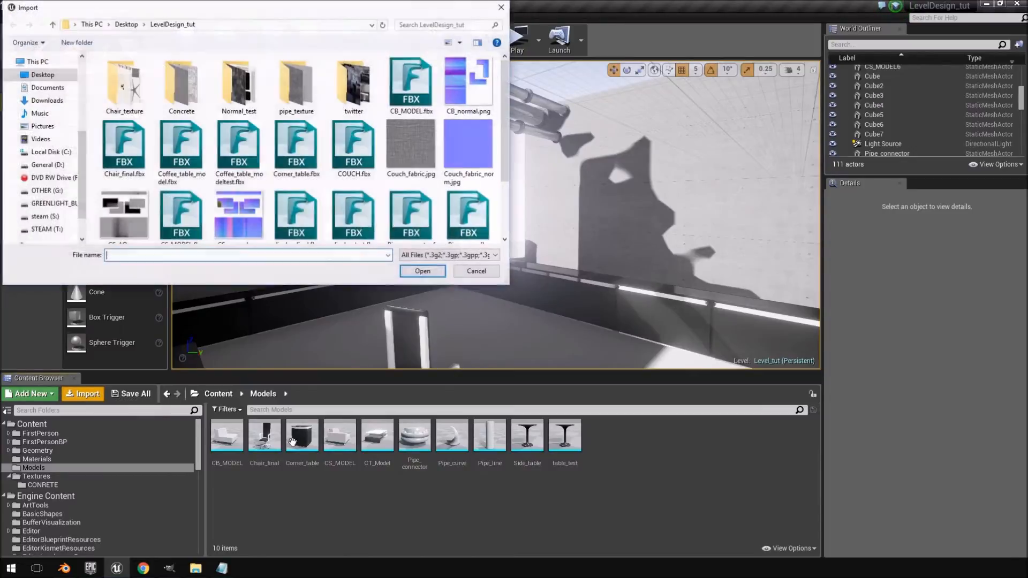
pyautogui.scroll(-1, 396, 177)
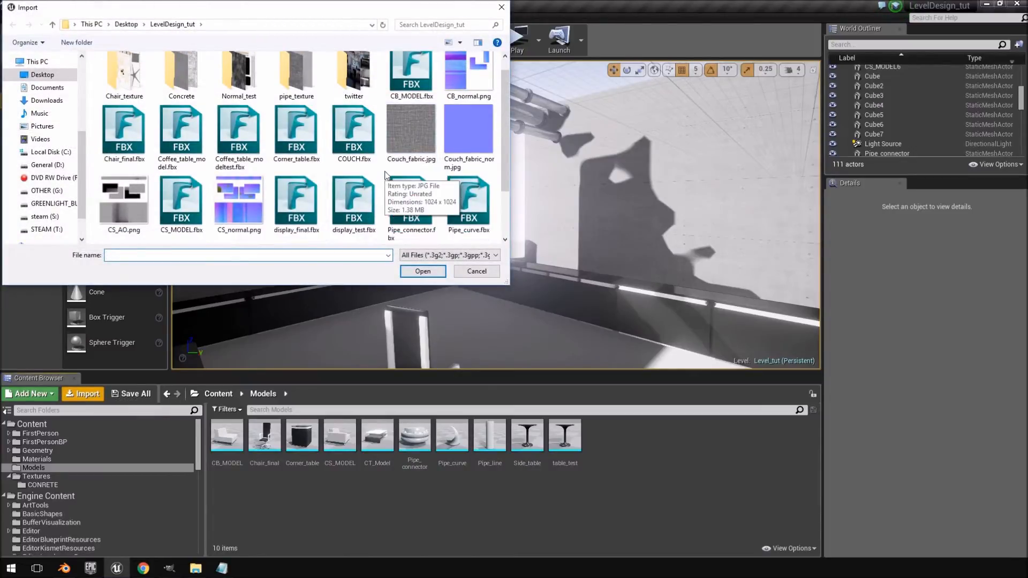
pyautogui.click(297, 209)
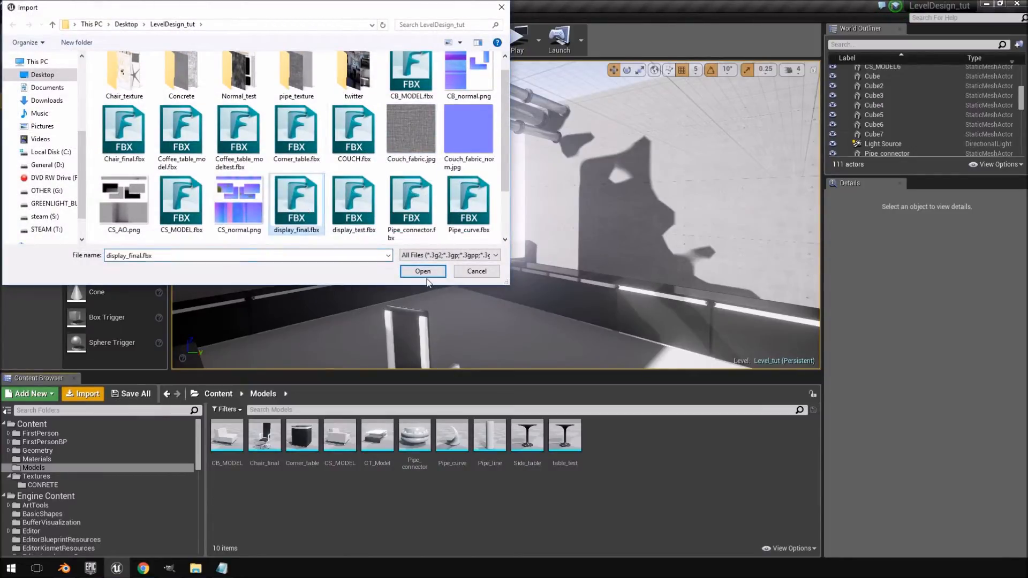
pyautogui.click(368, 213)
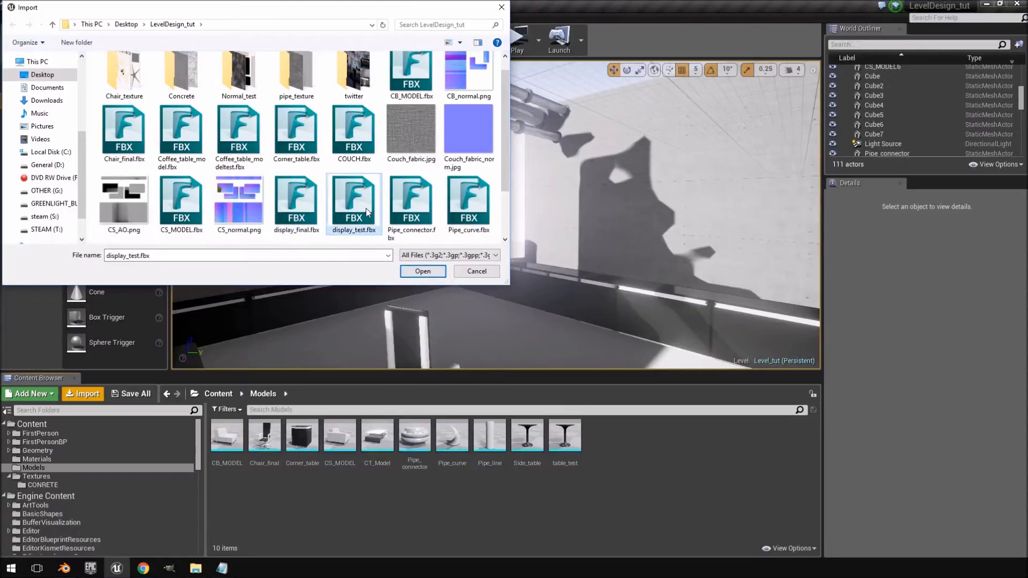
pyautogui.hotkey('shift', 'Delete')
pyautogui.press('Return')
# Import display_final.fbx into the Models folder as a static mesh with auto-generated collision, without materials or textures.
pyautogui.click(292, 194)
pyautogui.click(423, 271)
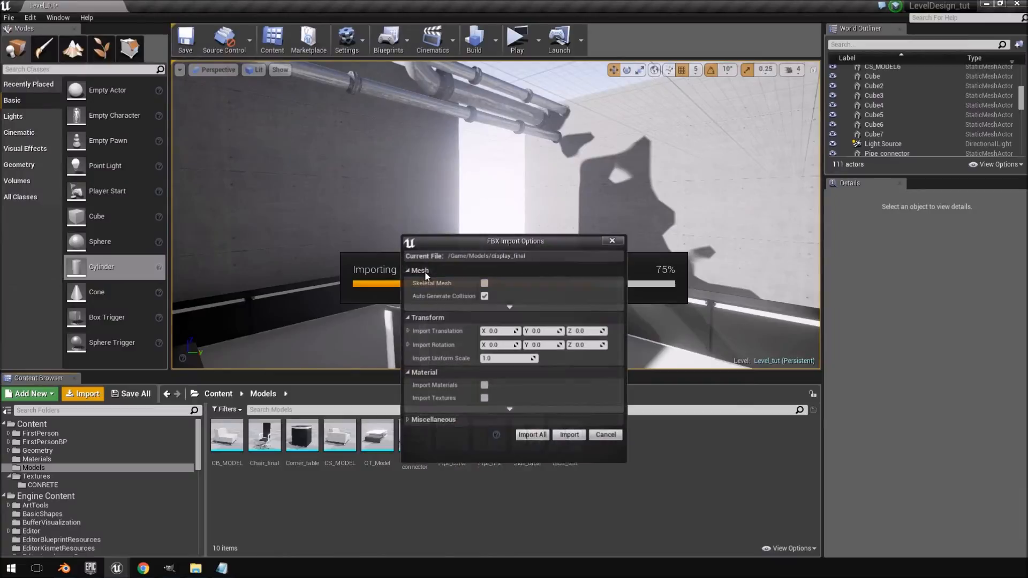
pyautogui.click(571, 436)
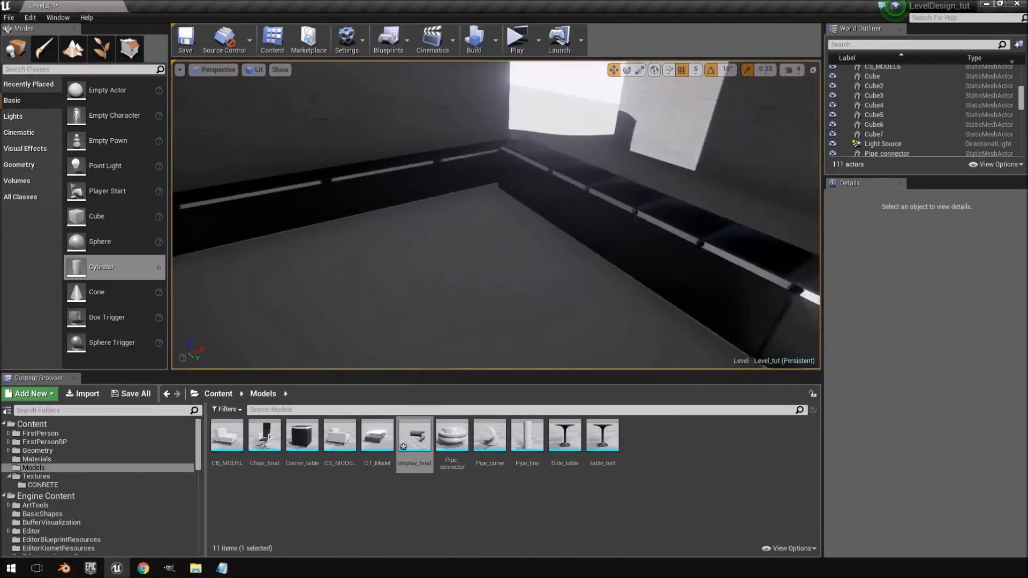
# Place display_final in the level and move it into the room corner above the black wall units.
pyautogui.moveTo(424, 435); pyautogui.dragTo(489, 155)
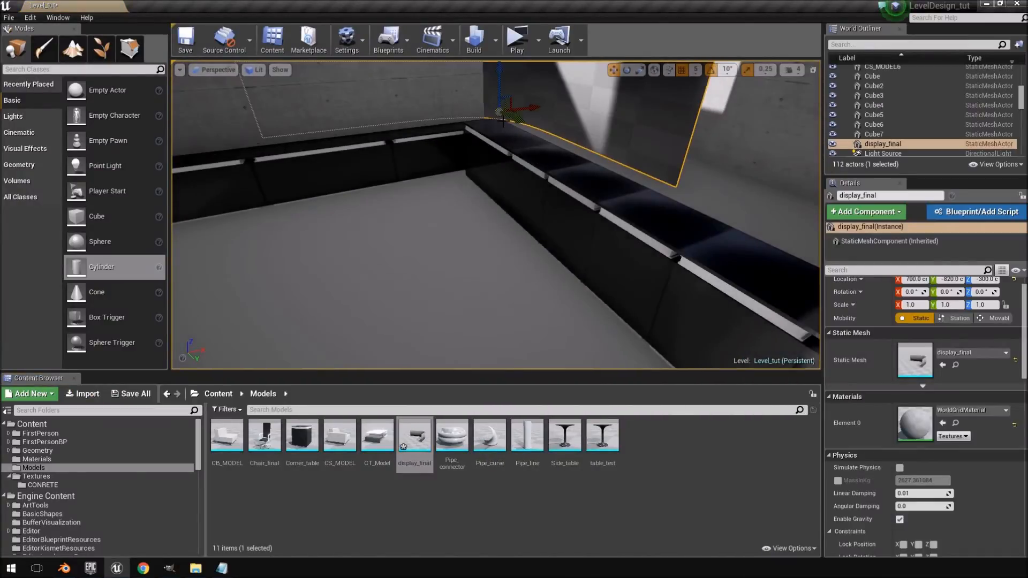
pyautogui.moveTo(488, 155); pyautogui.dragTo(485, 179, button='right')
pyautogui.moveTo(473, 134); pyautogui.dragTo(439, 168)
pyautogui.moveTo(438, 123); pyautogui.dragTo(437, 101)
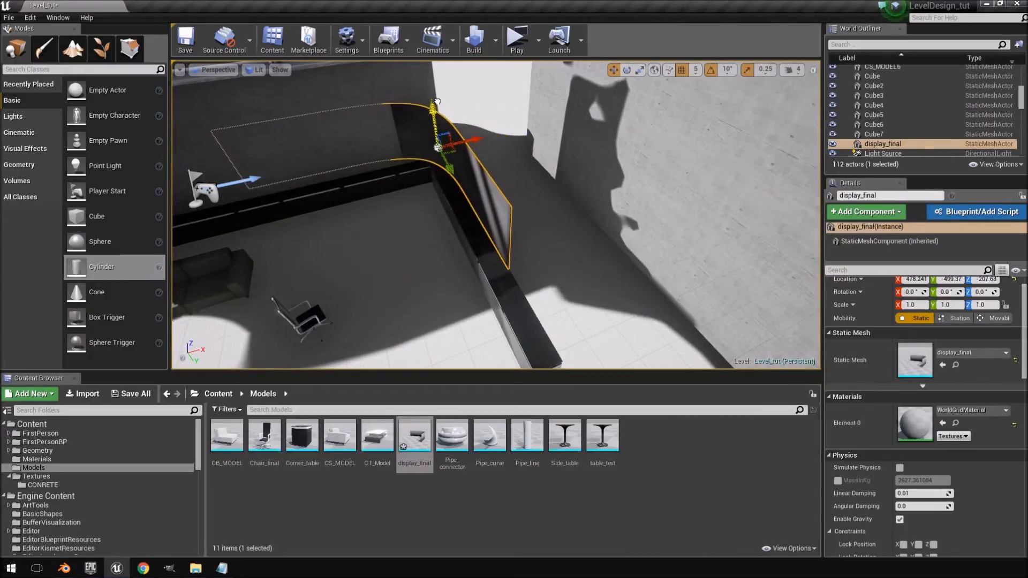
pyautogui.moveTo(449, 164); pyautogui.dragTo(455, 176)
pyautogui.moveTo(455, 177)
pyautogui.mouseDown(button='right')
pyautogui.moveTo(530, 173)
pyautogui.moveTo(407, 168)
pyautogui.moveTo(469, 187)
pyautogui.mouseUp(button='right')
pyautogui.moveTo(464, 132); pyautogui.dragTo(453, 131)
pyautogui.moveTo(453, 131)
pyautogui.mouseDown(button='right')
pyautogui.moveTo(637, 145)
pyautogui.moveTo(530, 121)
pyautogui.moveTo(458, 135)
pyautogui.mouseUp(button='right')
pyautogui.moveTo(359, 154); pyautogui.dragTo(498, 147, button='right')
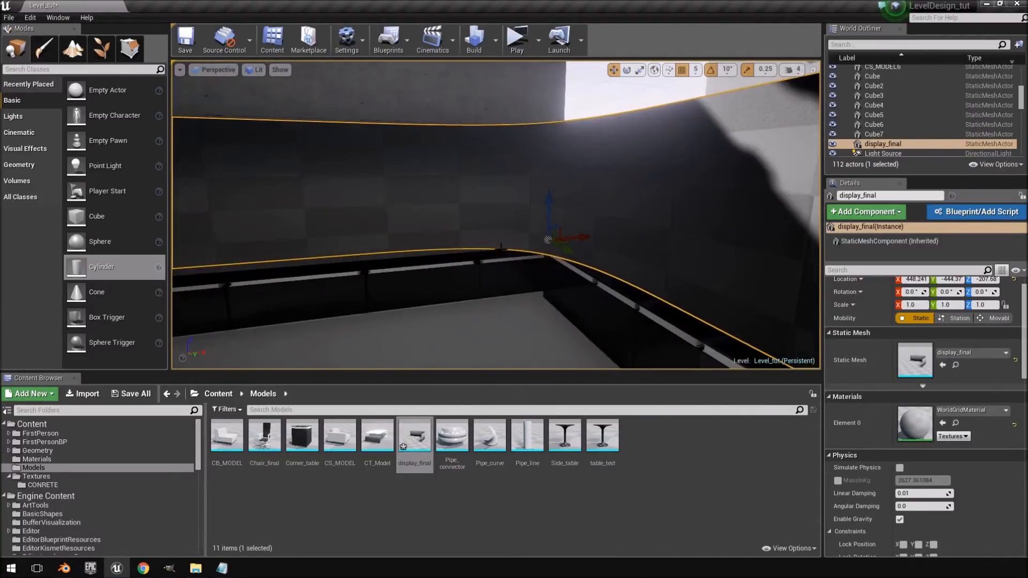
# Set the display_final actor's scale to 1.25 on X, Y and Z.
pyautogui.click(917, 307)
pyautogui.write('1.25')
pyautogui.press('Tab')
pyautogui.write('1.25')
pyautogui.press('Tab')
pyautogui.write('1.25')
pyautogui.press('Return')
# Raise the display_final panel about 30 units above the wall units and check its placement around the room.
pyautogui.moveTo(684, 259); pyautogui.dragTo(684, 260, button='right')
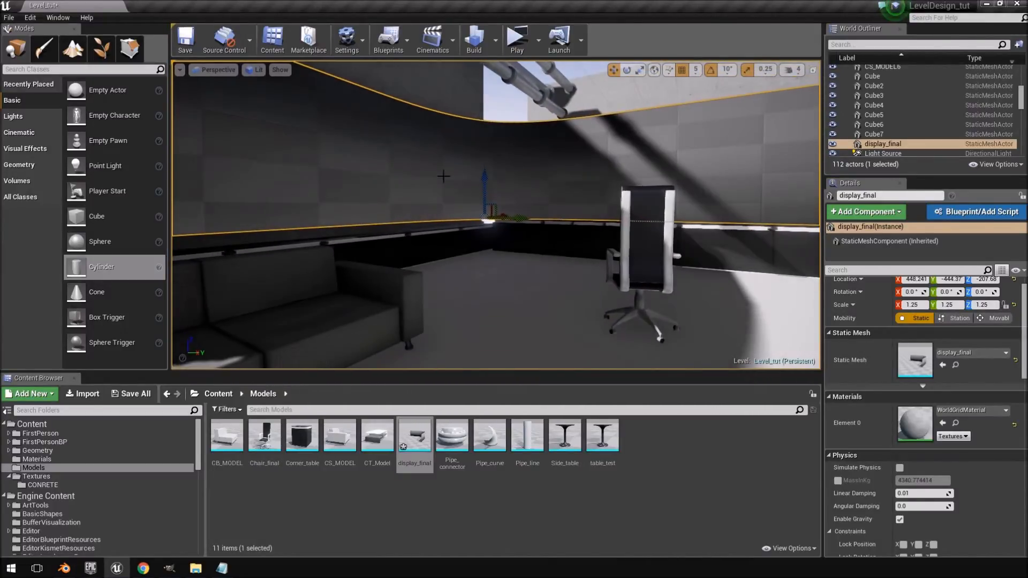
pyautogui.moveTo(482, 177); pyautogui.dragTo(483, 163)
pyautogui.moveTo(539, 190); pyautogui.dragTo(539, 190, button='right')
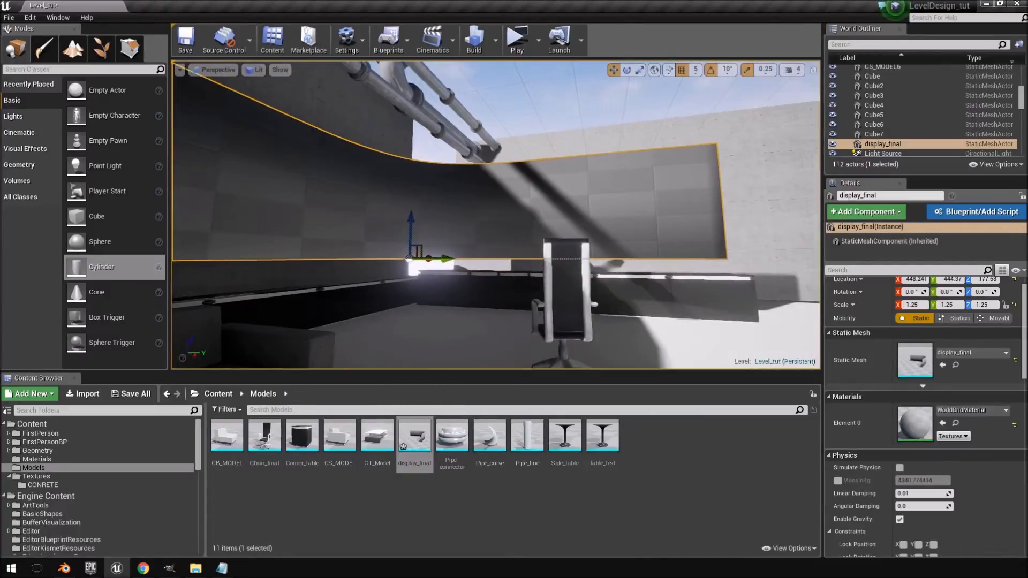
pyautogui.moveTo(741, 263); pyautogui.dragTo(741, 261, button='right')
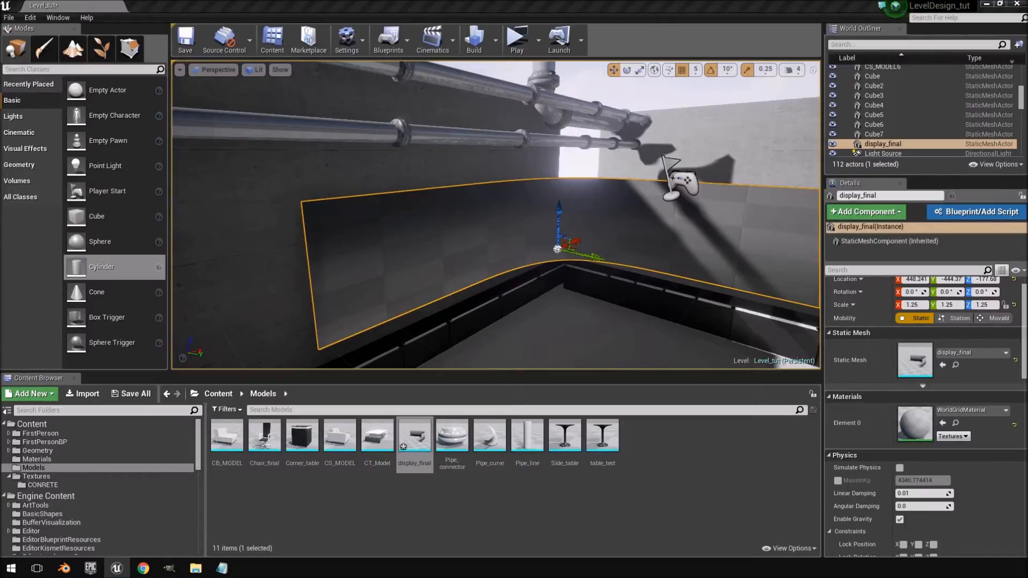
# Create a material named Glass_panel in the Materials folder and open it for editing.
pyautogui.click(44, 460)
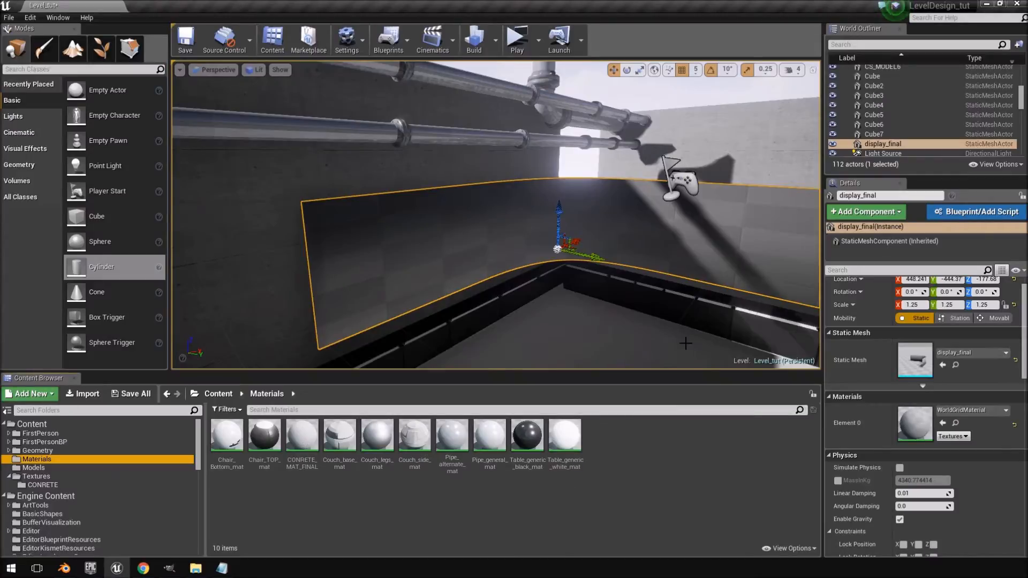
pyautogui.rightClick(536, 516)
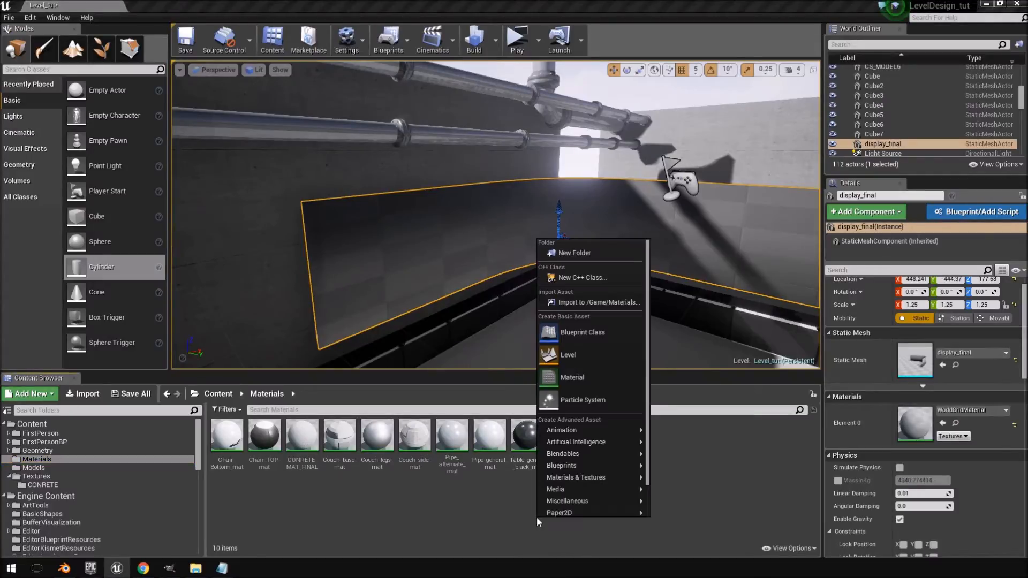
pyautogui.click(589, 358)
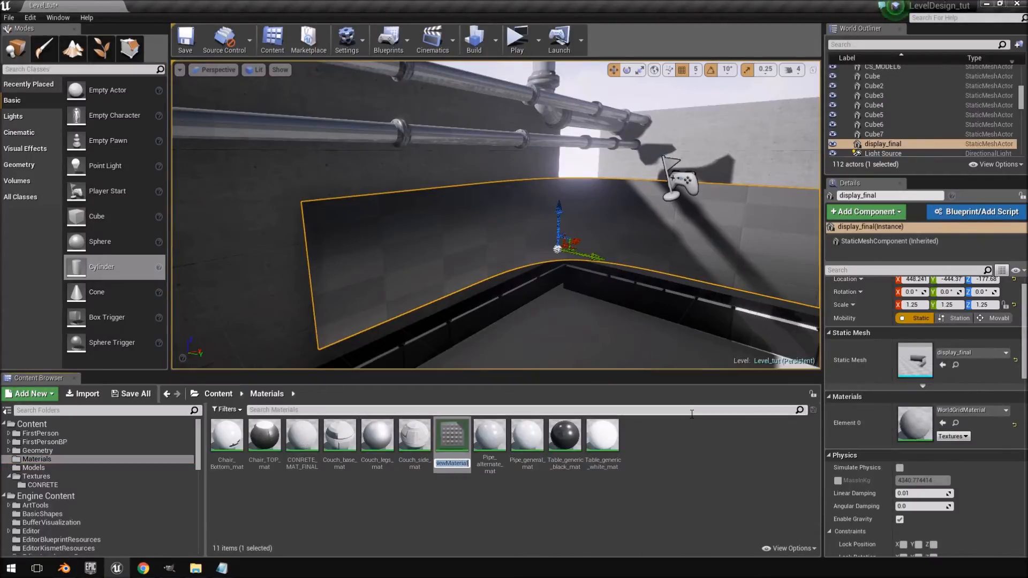
pyautogui.write('Glass_panel')
pyautogui.press('Return')
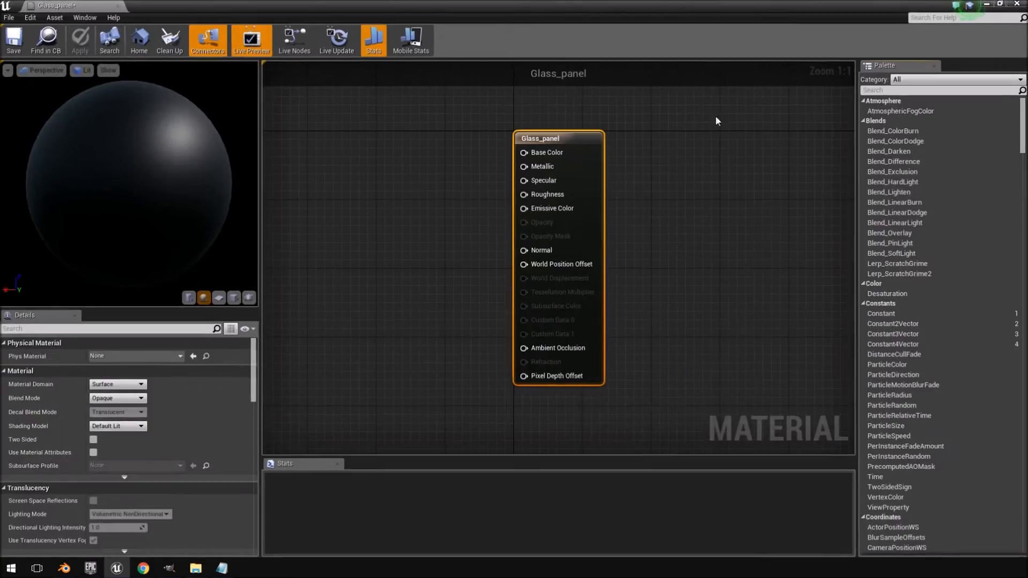
# Add a VectorParameter node, connect it to the Base Color of Glass_panel, and align it with that input.
pyautogui.moveTo(719, 234); pyautogui.dragTo(776, 247, button='right')
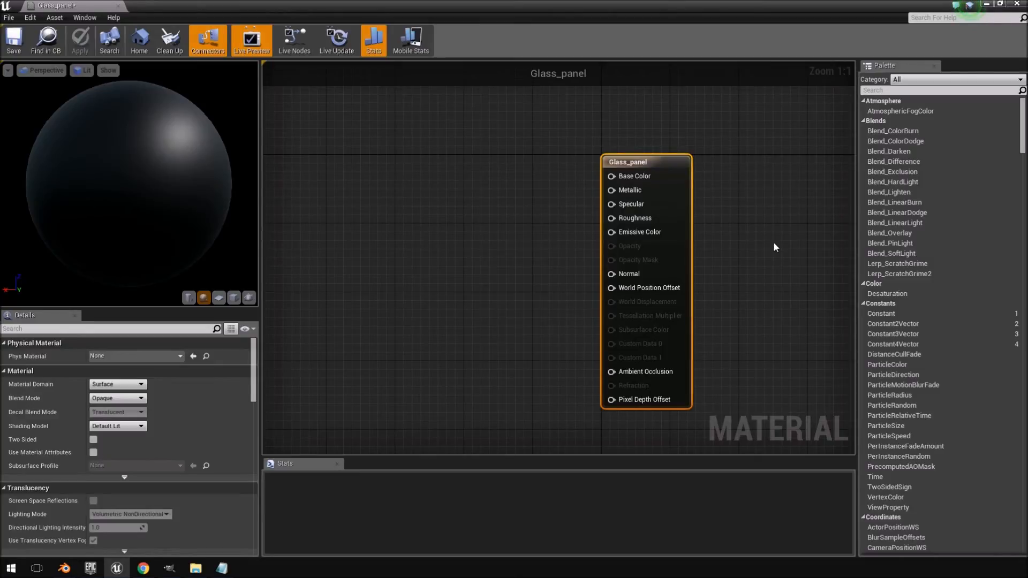
pyautogui.rightClick(341, 216)
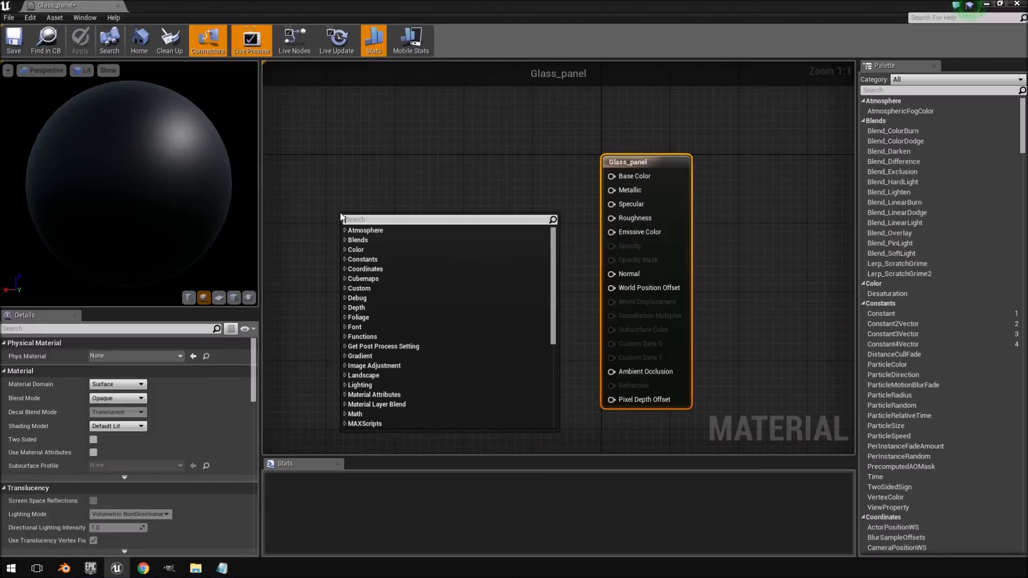
pyautogui.write('vectorpa')
pyautogui.press('Return')
pyautogui.moveTo(407, 242); pyautogui.dragTo(637, 179)
pyautogui.moveTo(638, 179); pyautogui.dragTo(702, 202, button='right')
pyautogui.moveTo(441, 243); pyautogui.dragTo(445, 178)
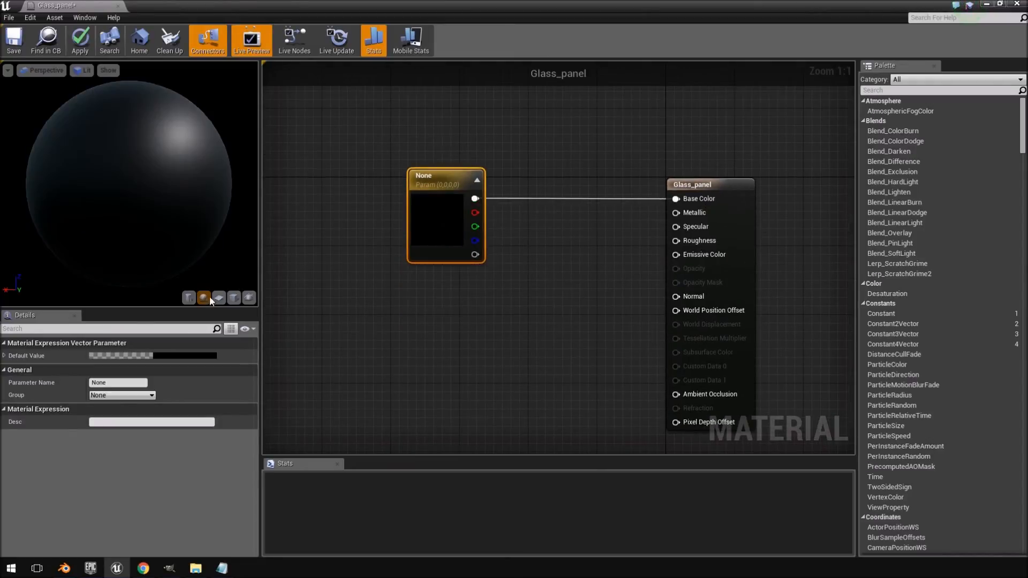
# Set the vector parameter's default value to R 0.0005, G 0.001, B 0.00085 and A 1.
pyautogui.click(5, 356)
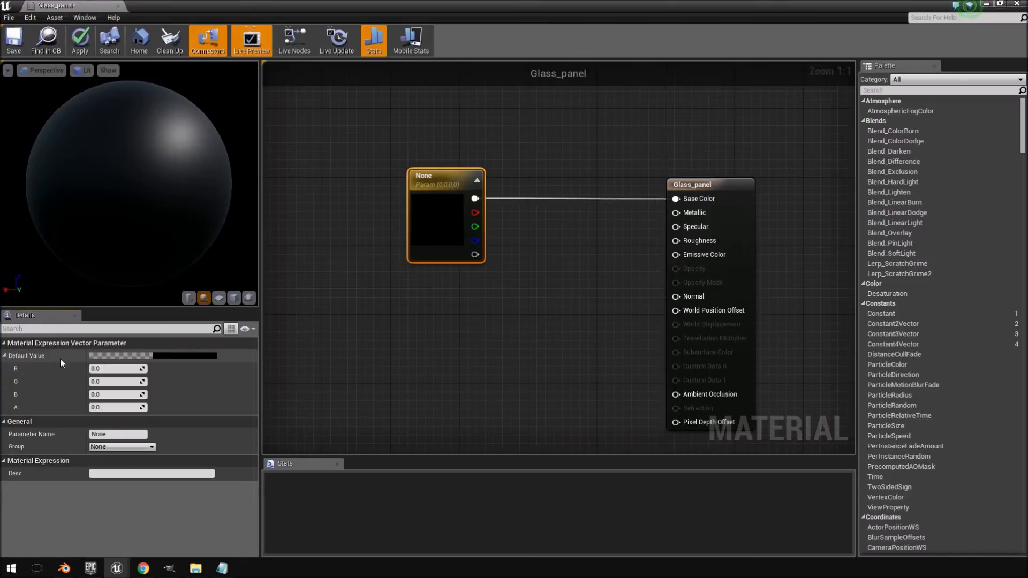
pyautogui.click(107, 368)
pyautogui.write('0')
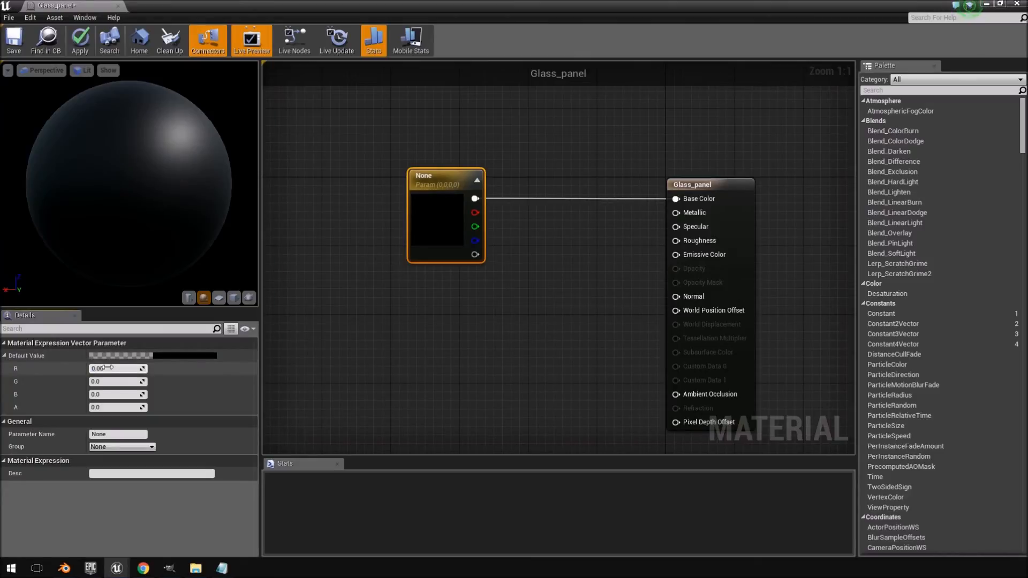
pyautogui.press('Return')
pyautogui.click(114, 381)
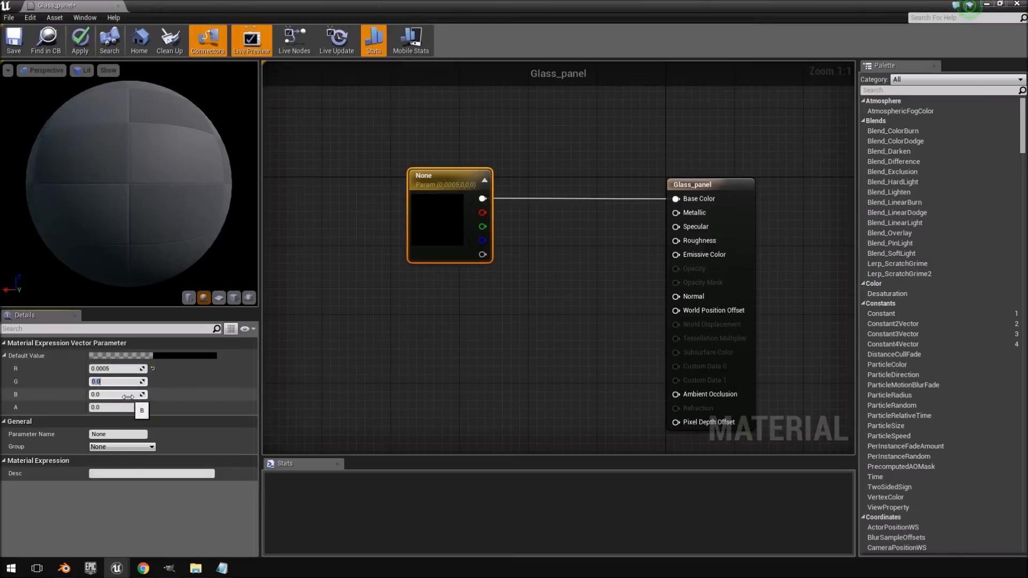
pyautogui.write('01')
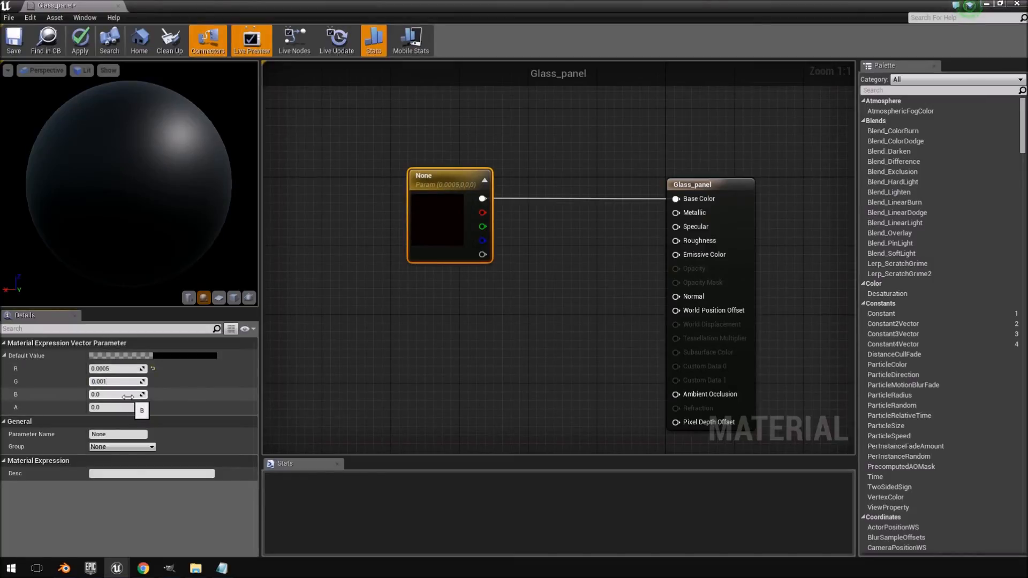
pyautogui.click(127, 397)
pyautogui.write('0085')
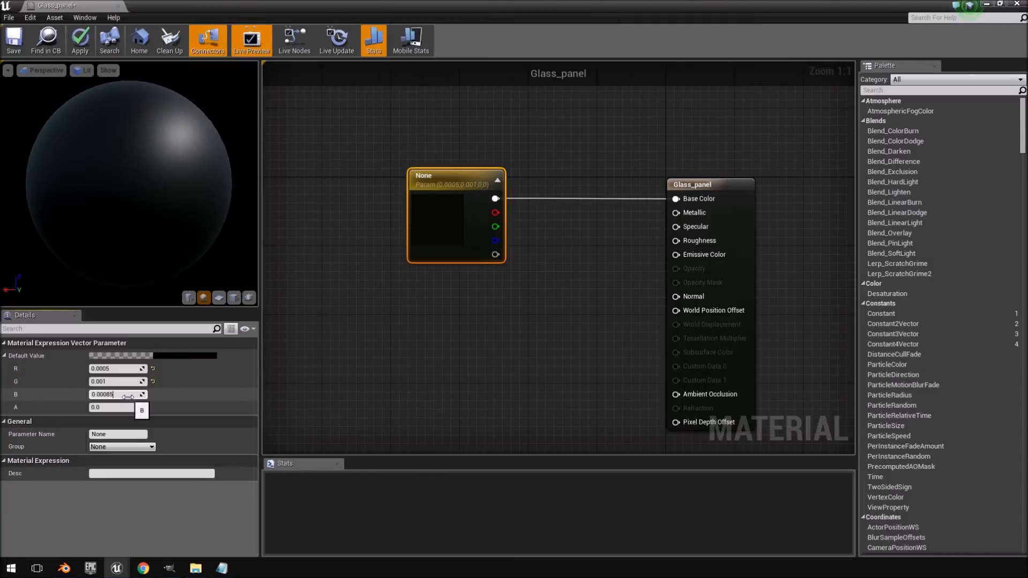
pyautogui.press('Tab')
pyautogui.write('1')
pyautogui.press('Tab')
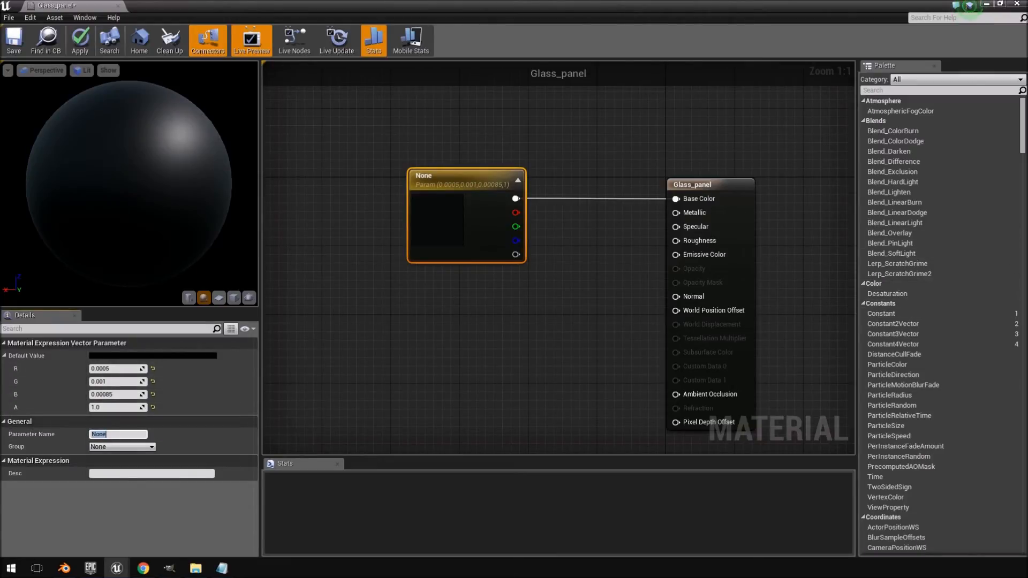
# Add a Constant node below the vector parameter and connect it to both Metallic and Roughness of Glass_panel.
pyautogui.rightClick(419, 301)
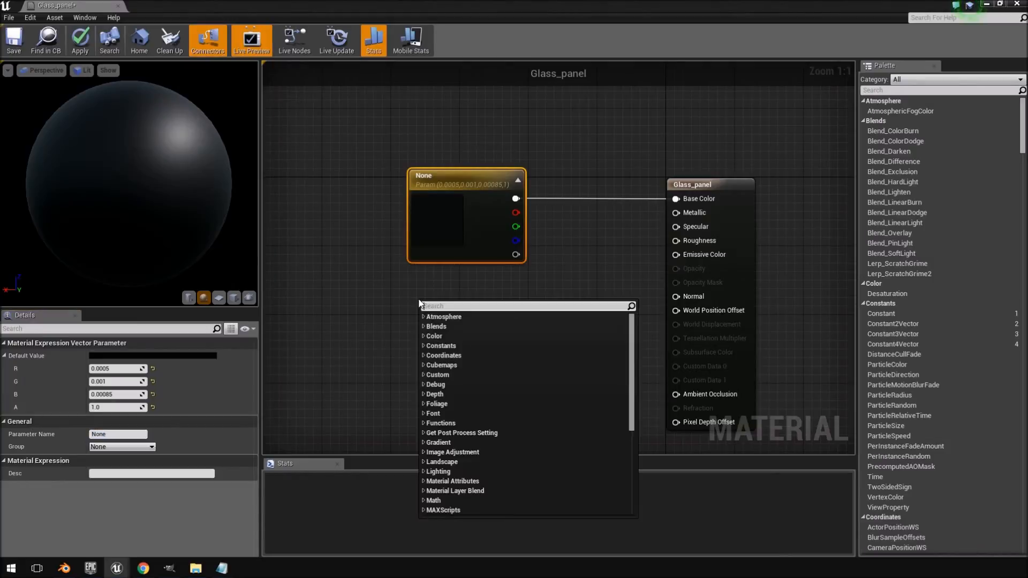
pyautogui.write('cons')
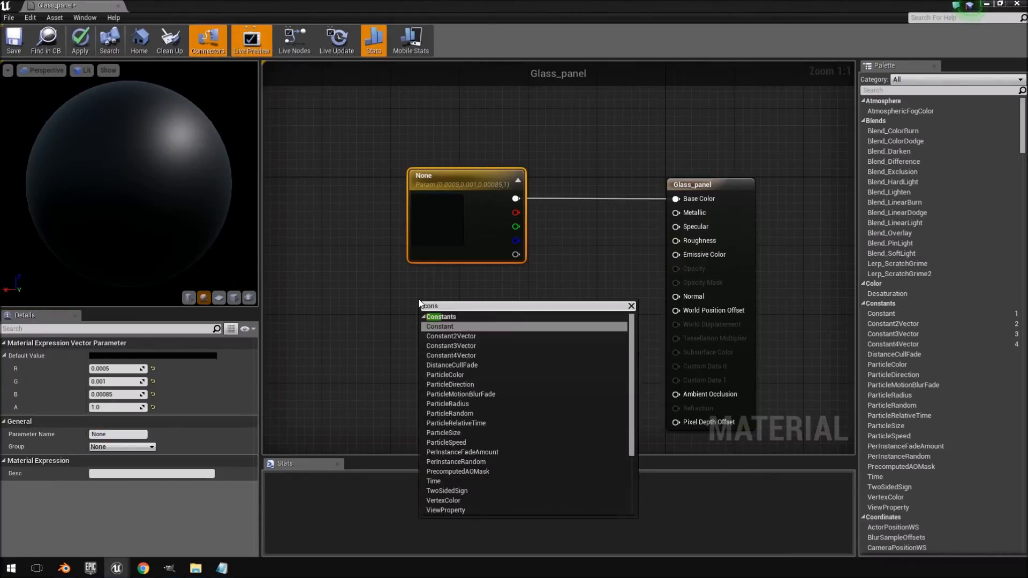
pyautogui.press('Return')
pyautogui.moveTo(437, 321); pyautogui.dragTo(686, 220)
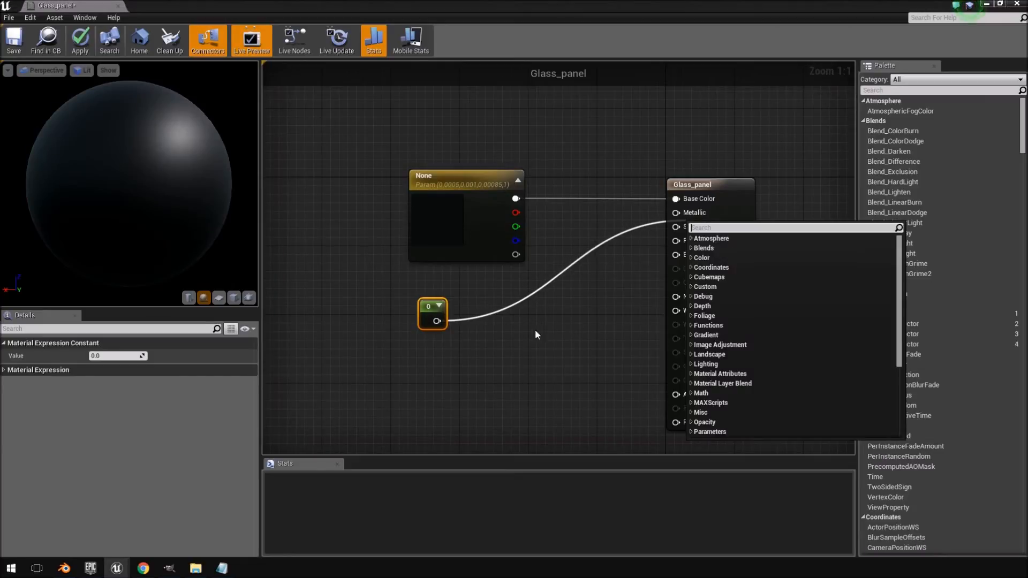
pyautogui.click(568, 384)
pyautogui.moveTo(437, 321); pyautogui.dragTo(676, 213)
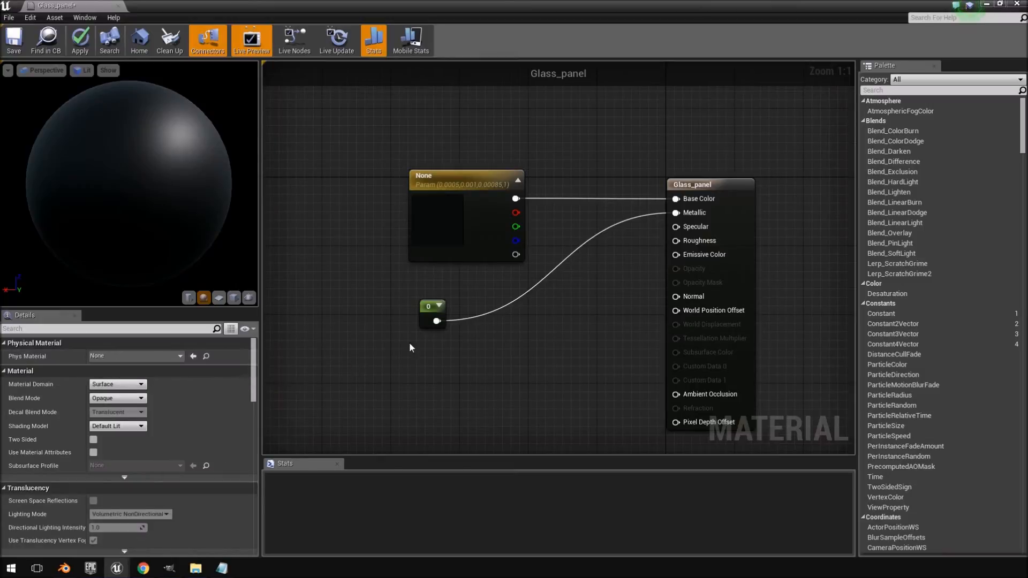
pyautogui.moveTo(437, 321); pyautogui.dragTo(691, 247)
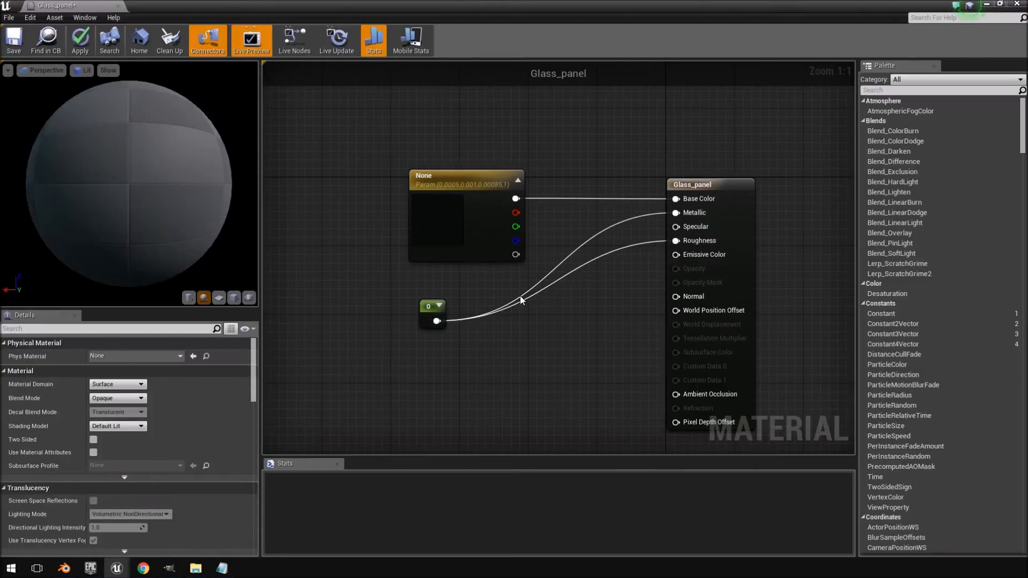
# Set the value of the Constant feeding Metallic and Roughness to 0.1.
pyautogui.click(431, 313)
pyautogui.click(110, 356)
pyautogui.write('0.1')
pyautogui.press('Return')
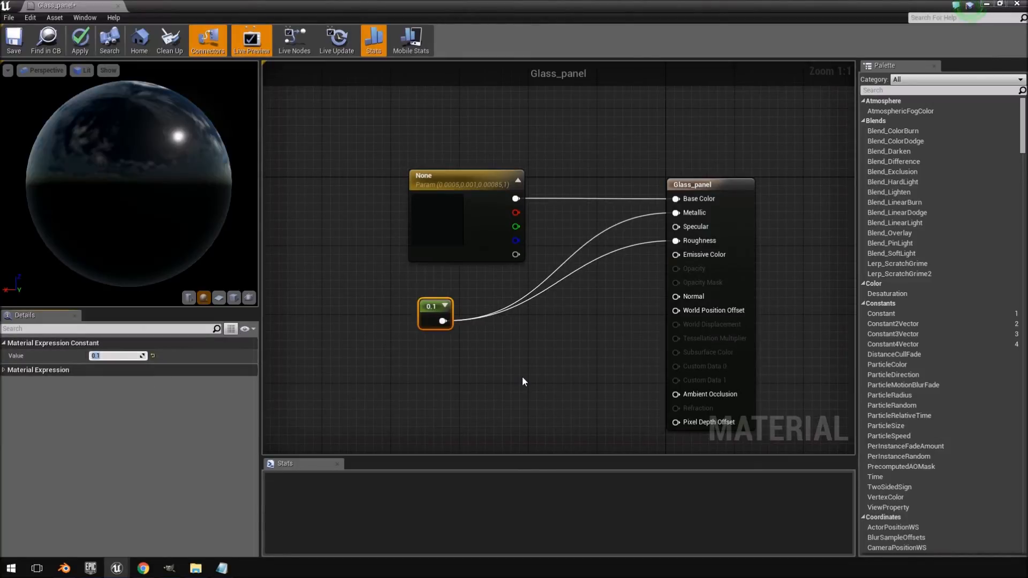
# Add a second Constant below the 0.1 node, connect it to Specular and set its value to 26.
pyautogui.rightClick(523, 377)
pyautogui.write('constant')
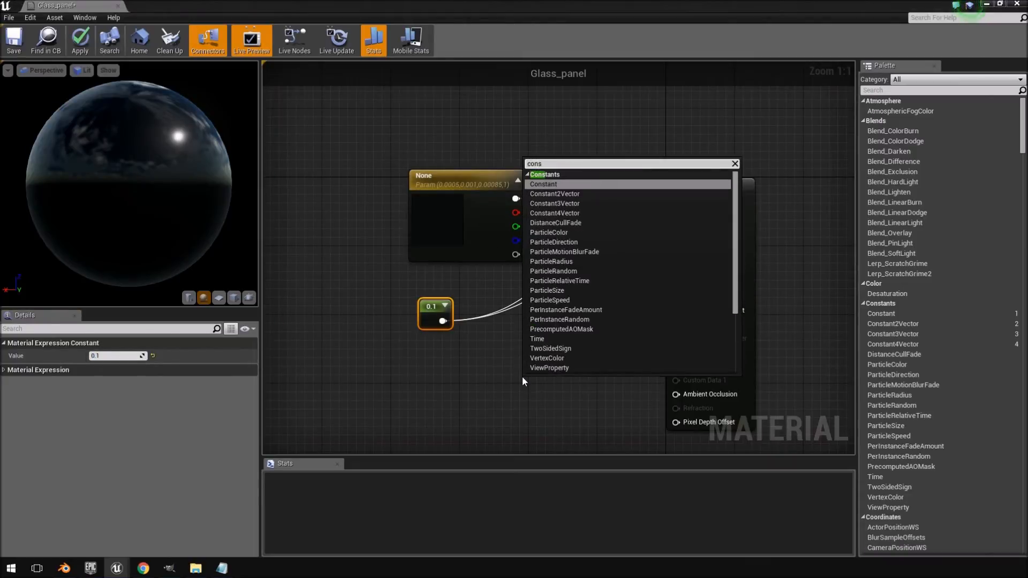
pyautogui.press('Return')
pyautogui.moveTo(542, 402); pyautogui.dragTo(676, 227)
pyautogui.moveTo(541, 349); pyautogui.dragTo(464, 379)
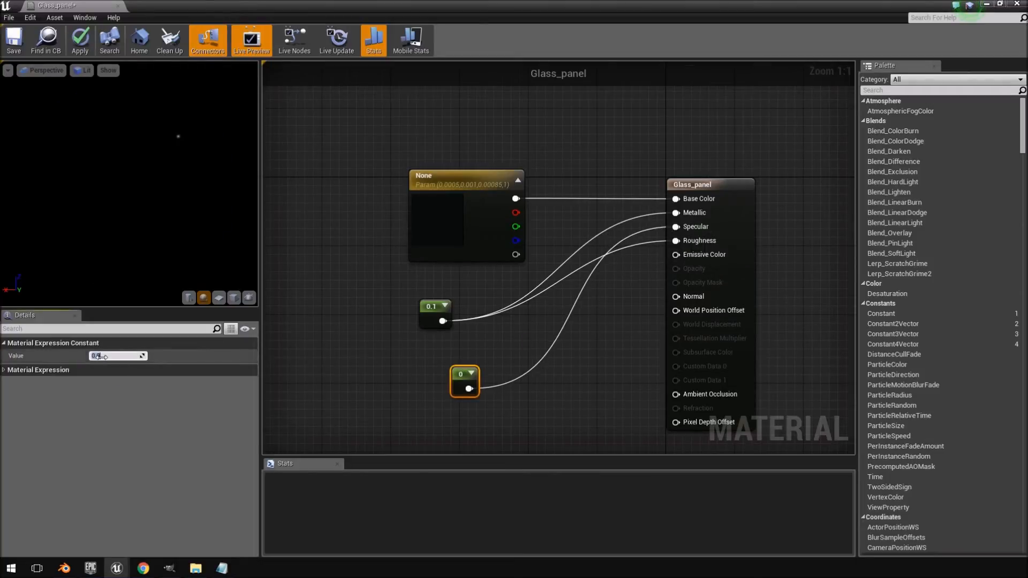
pyautogui.press('Return')
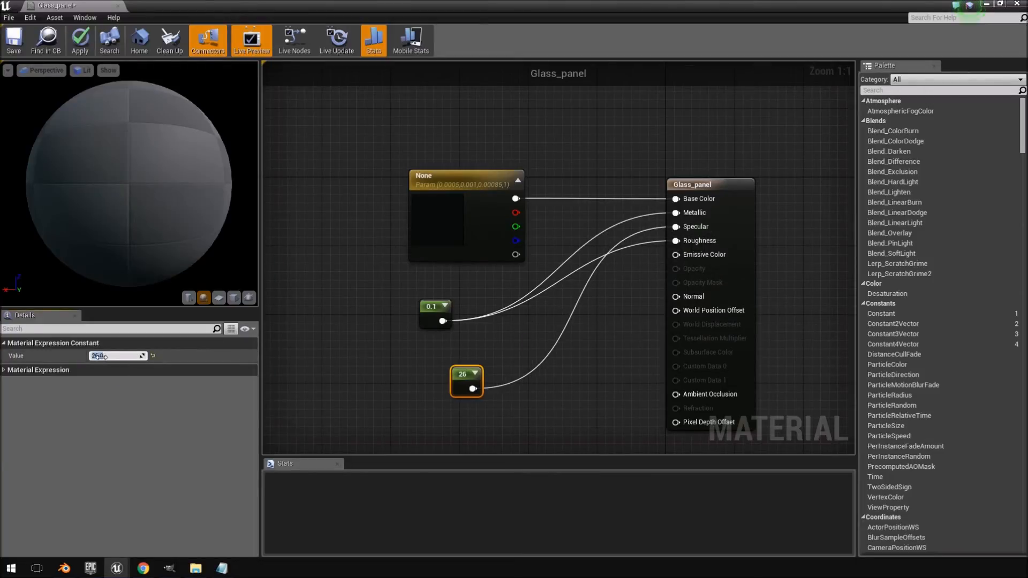
# Add two LinearInterpolate nodes to the left of the existing nodes and space them apart vertically.
pyautogui.moveTo(435, 272); pyautogui.dragTo(660, 241, button='right')
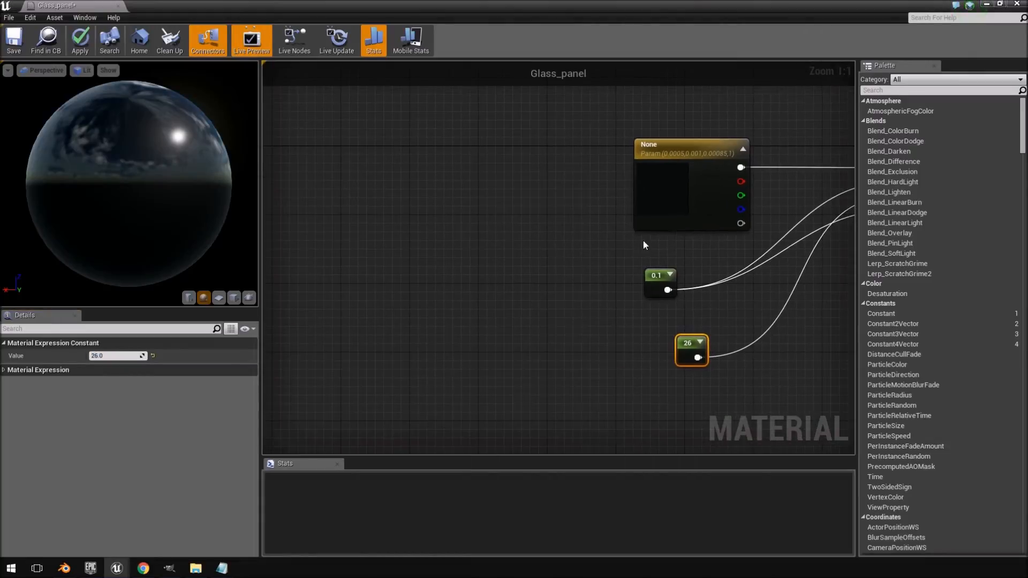
pyautogui.rightClick(445, 238)
pyautogui.write('lerp')
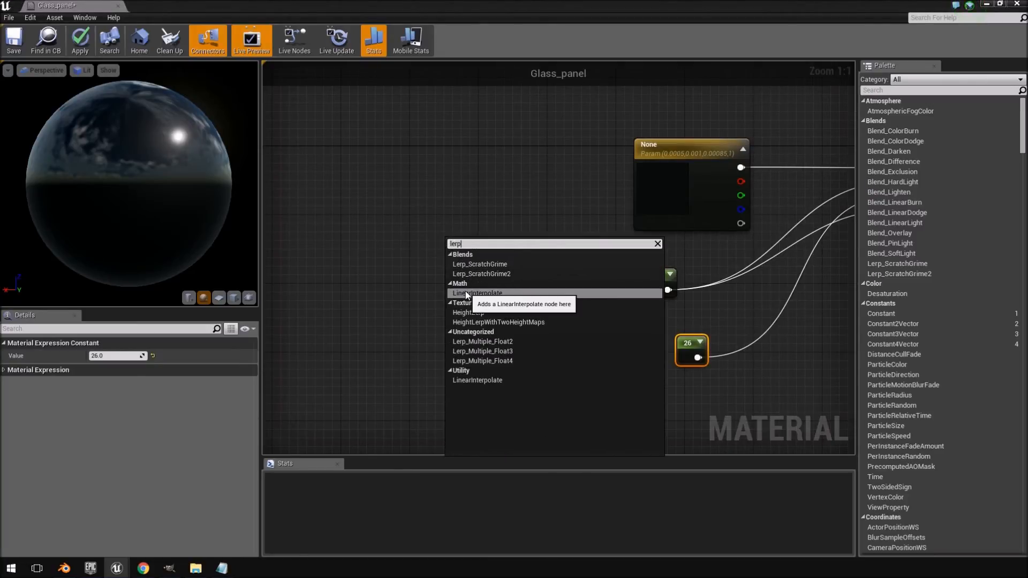
pyautogui.click(531, 148)
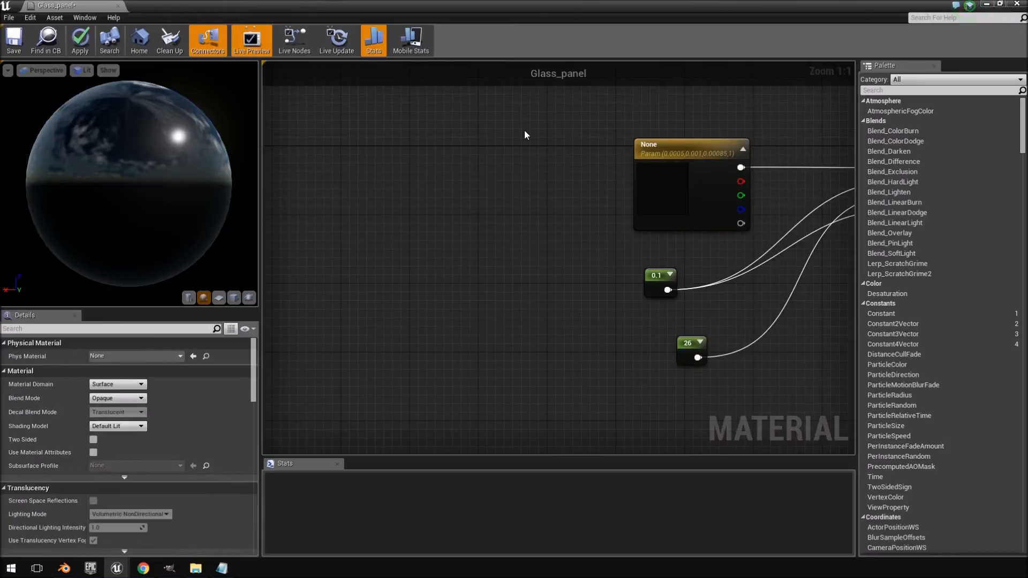
pyautogui.click(459, 256)
pyautogui.click(462, 344)
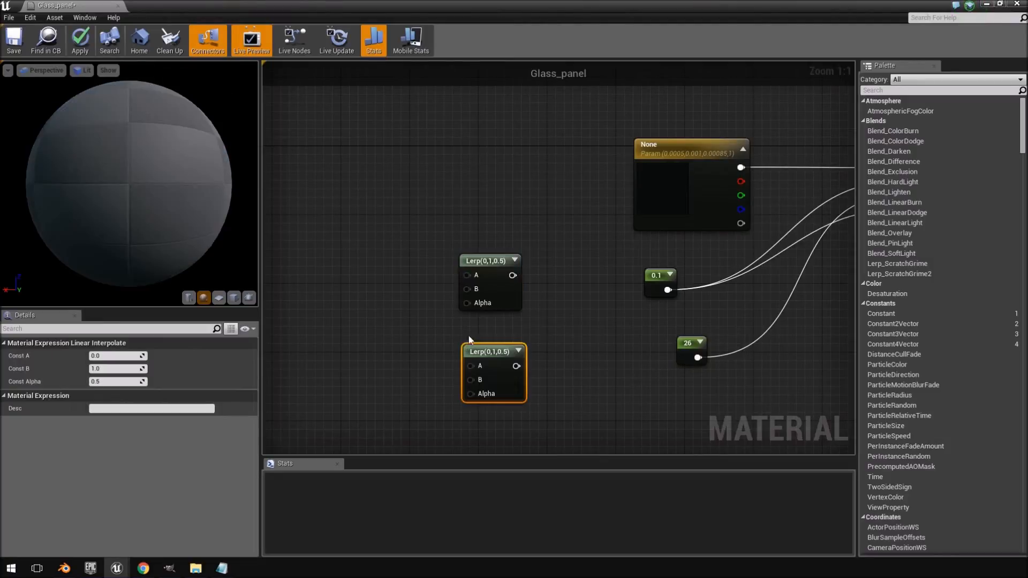
pyautogui.moveTo(490, 263); pyautogui.dragTo(457, 188)
pyautogui.moveTo(491, 359); pyautogui.dragTo(472, 324)
pyautogui.moveTo(479, 315); pyautogui.dragTo(369, 323, button='right')
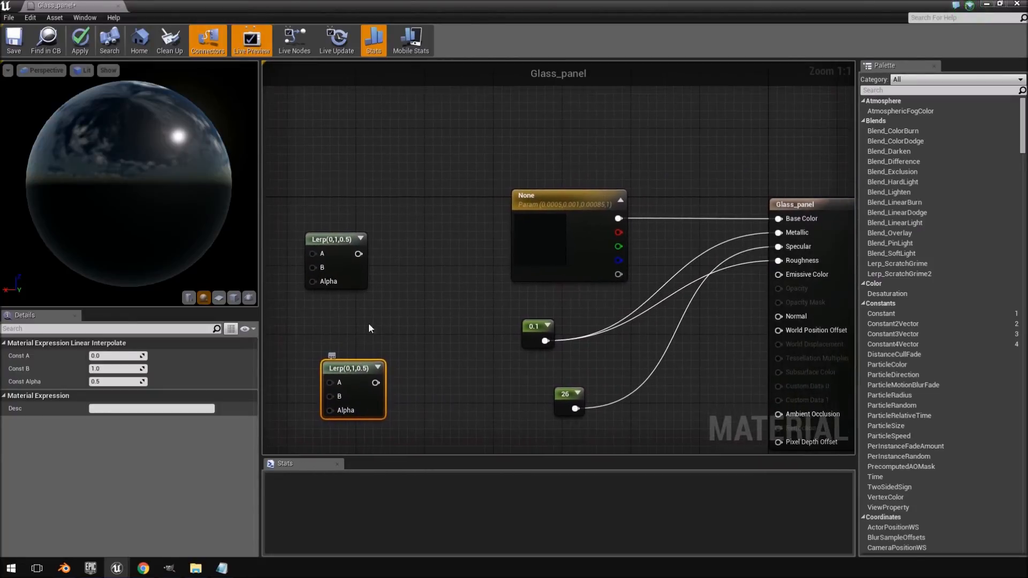
# Connect the upper Lerp to Opacity and the lower Lerp to Refraction, then move the lower Lerp further down.
pyautogui.moveTo(357, 254); pyautogui.dragTo(670, 288)
pyautogui.moveTo(575, 357); pyautogui.dragTo(666, 283, button='right')
pyautogui.moveTo(367, 296); pyautogui.dragTo(782, 339)
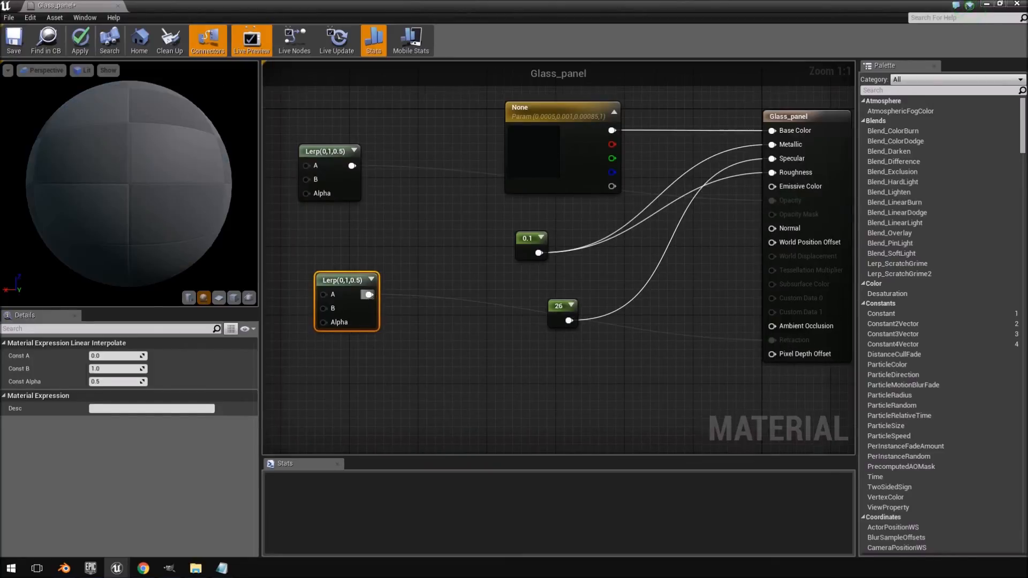
pyautogui.moveTo(503, 343); pyautogui.dragTo(693, 373, button='right')
pyautogui.moveTo(548, 319); pyautogui.dragTo(522, 370)
# Add a Constant node to the left of the upper Lerp and place a duplicate of it below.
pyautogui.moveTo(496, 314); pyautogui.dragTo(605, 375, button='right')
pyautogui.rightClick(432, 265)
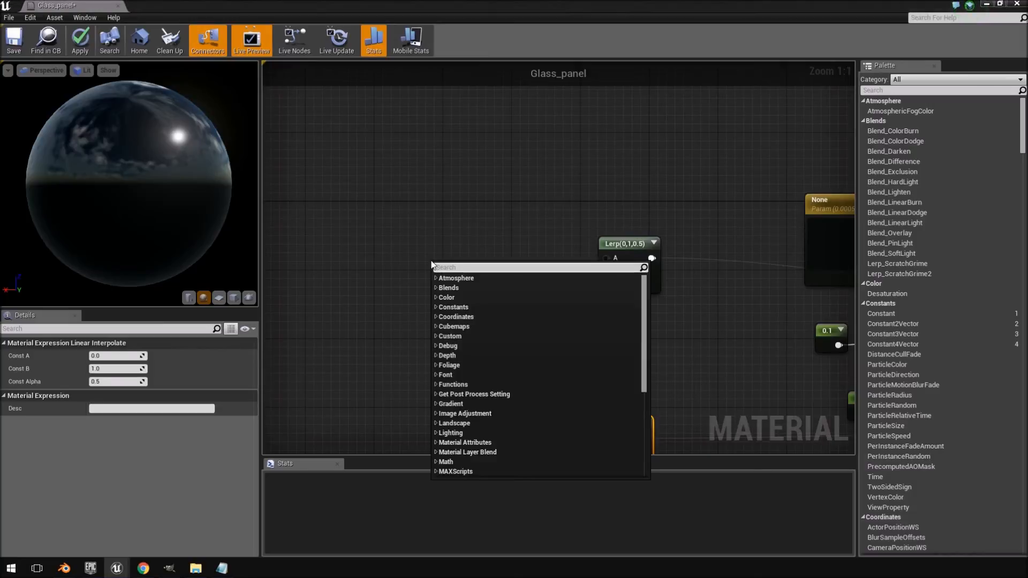
pyautogui.write('const')
pyautogui.press('Return')
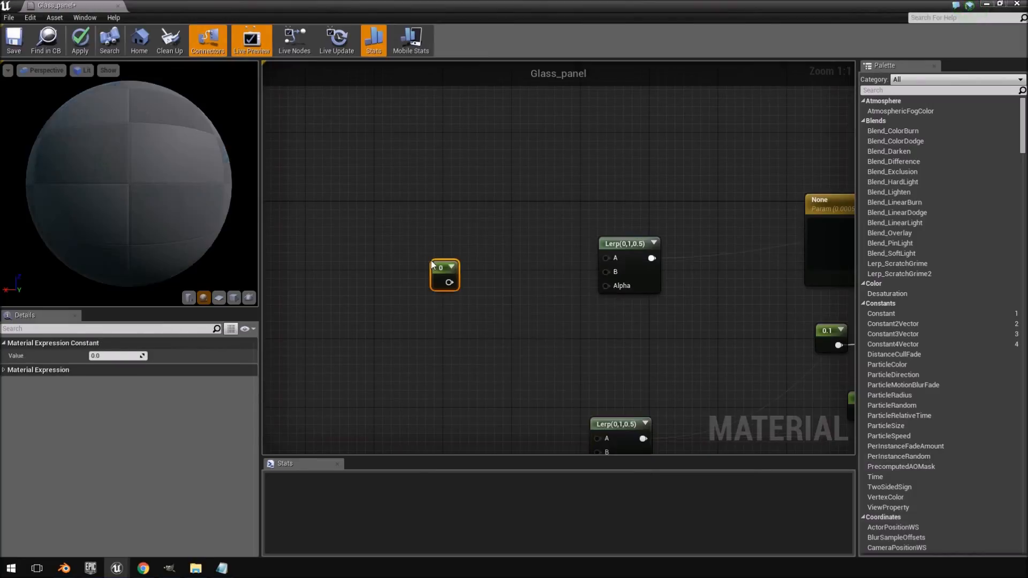
pyautogui.moveTo(442, 264); pyautogui.dragTo(403, 214)
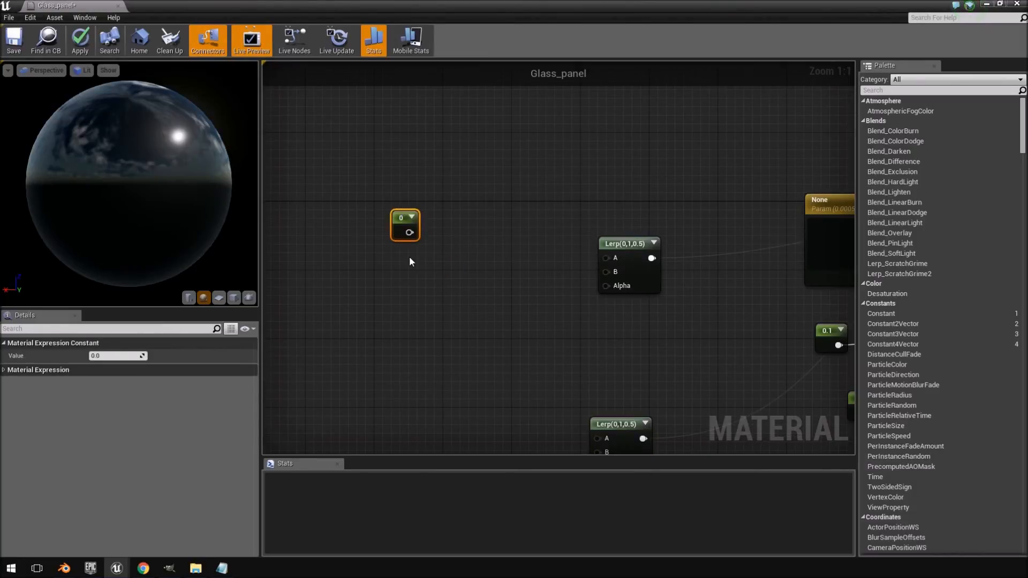
pyautogui.hotkey('ctrl', 'w')
pyautogui.moveTo(410, 257); pyautogui.dragTo(395, 302)
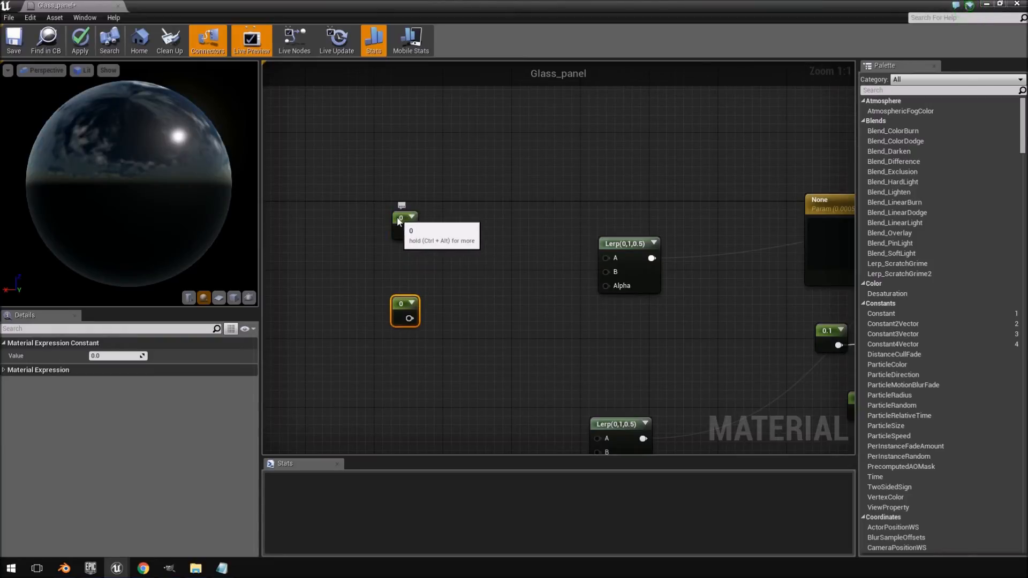
# Set the upper of the two new Constants to 0.008 and connect it to input A of the upper Lerp.
pyautogui.click(410, 222)
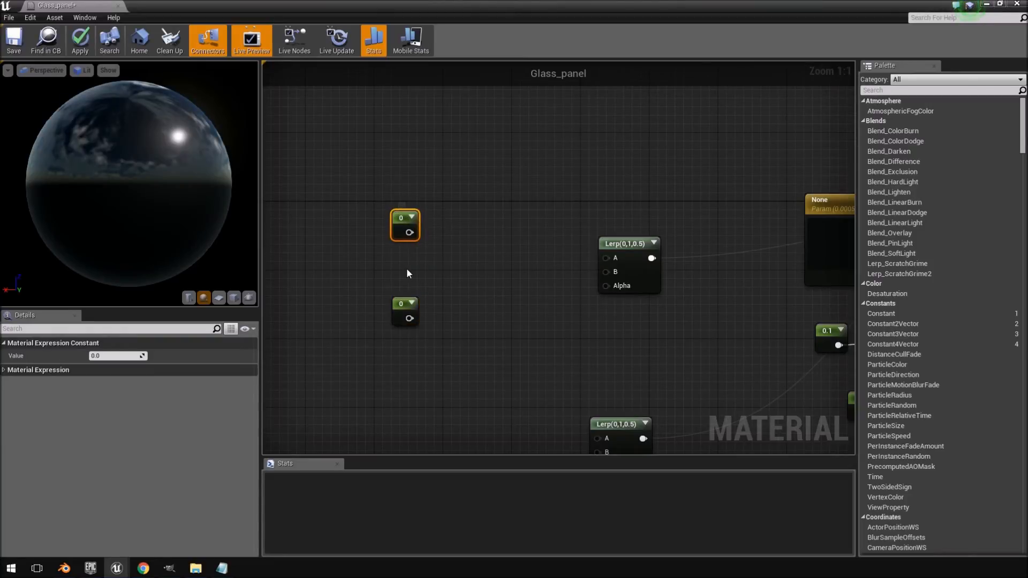
pyautogui.click(116, 355)
pyautogui.write('0.008')
pyautogui.press('Return')
pyautogui.moveTo(424, 233); pyautogui.dragTo(613, 258)
# Set the duplicated Constant to 0.9 and connect it to input B of the upper Lerp.
pyautogui.click(399, 304)
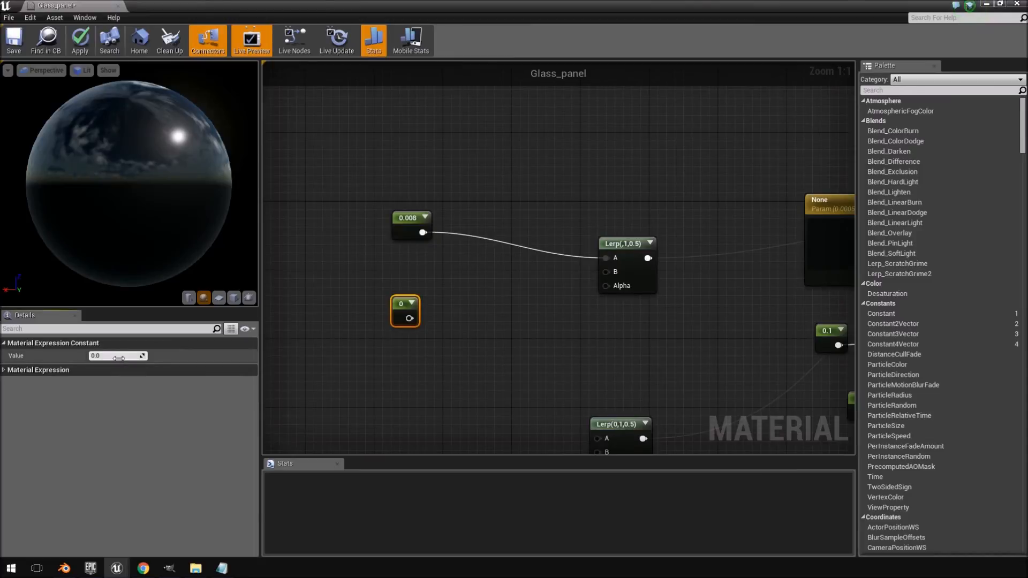
pyautogui.write('.9')
pyautogui.press('Return')
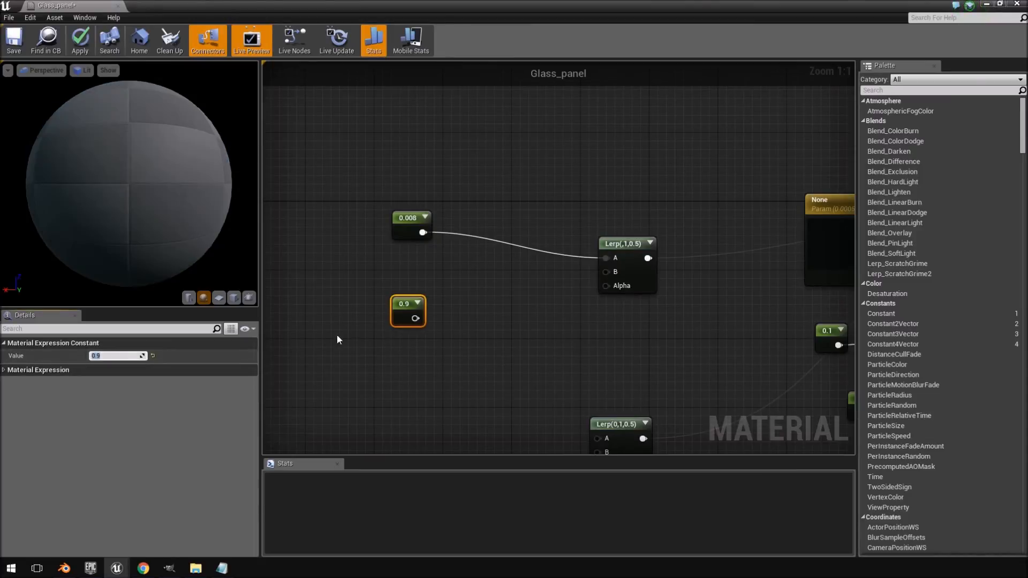
pyautogui.moveTo(416, 319); pyautogui.dragTo(614, 272)
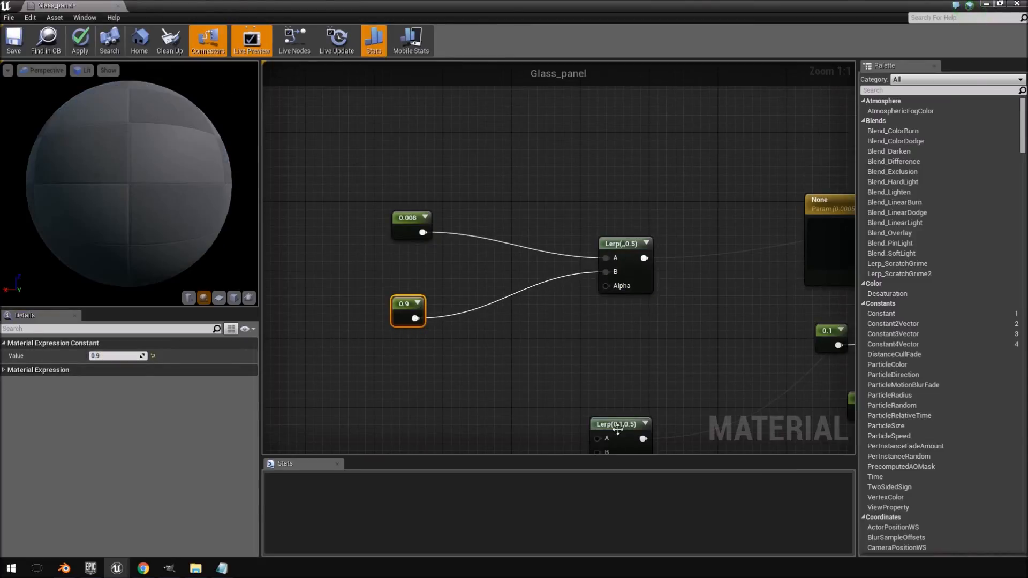
# Add a Constant node to the left of the lower Lerp and position a duplicate underneath it.
pyautogui.moveTo(660, 390); pyautogui.dragTo(632, 219, button='right')
pyautogui.rightClick(452, 244)
pyautogui.rightClick(370, 137)
pyautogui.click(530, 230)
pyautogui.click(472, 211)
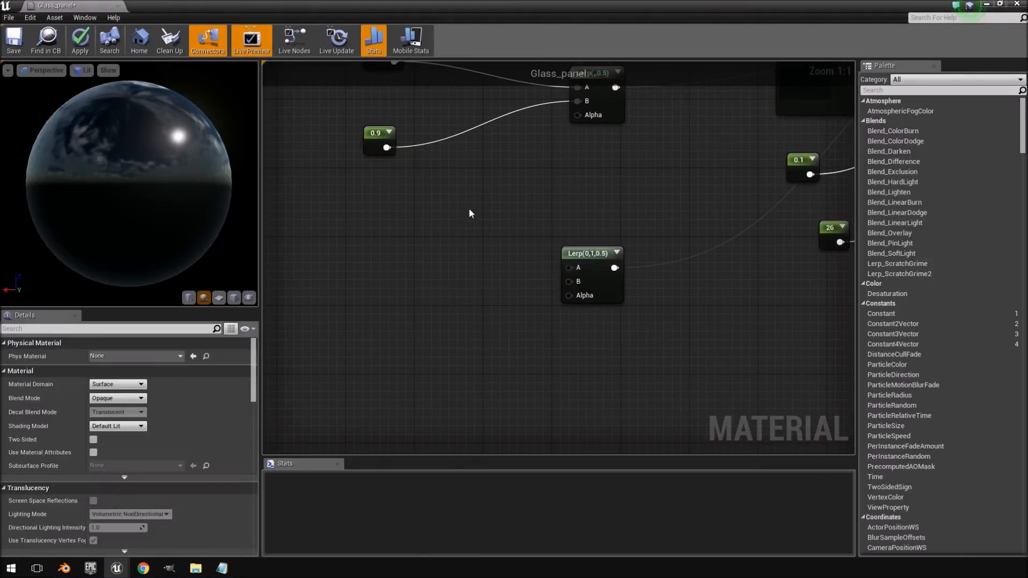
pyautogui.rightClick(424, 237)
pyautogui.write('const')
pyautogui.press('Return')
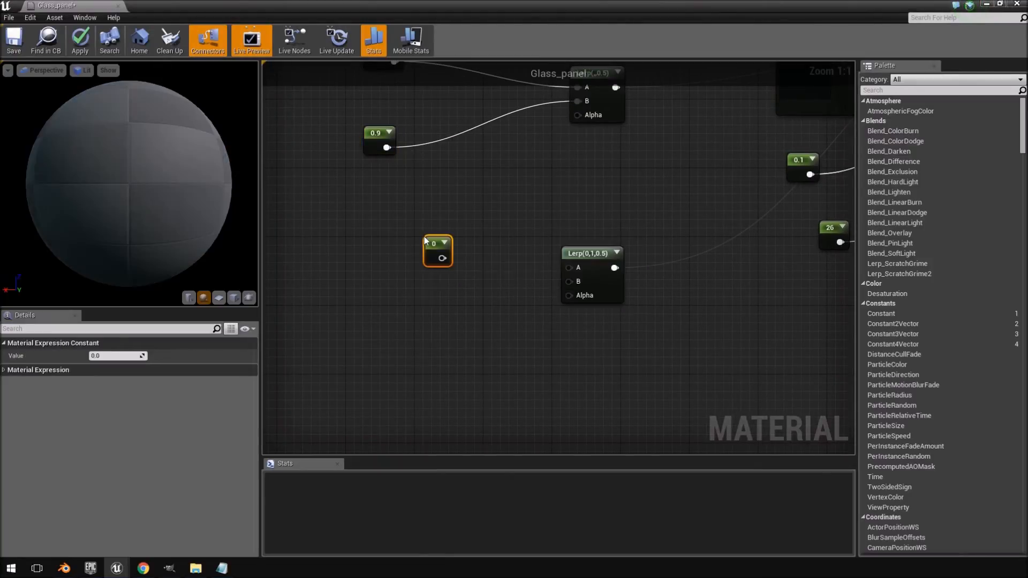
pyautogui.hotkey('ctrl', 'w')
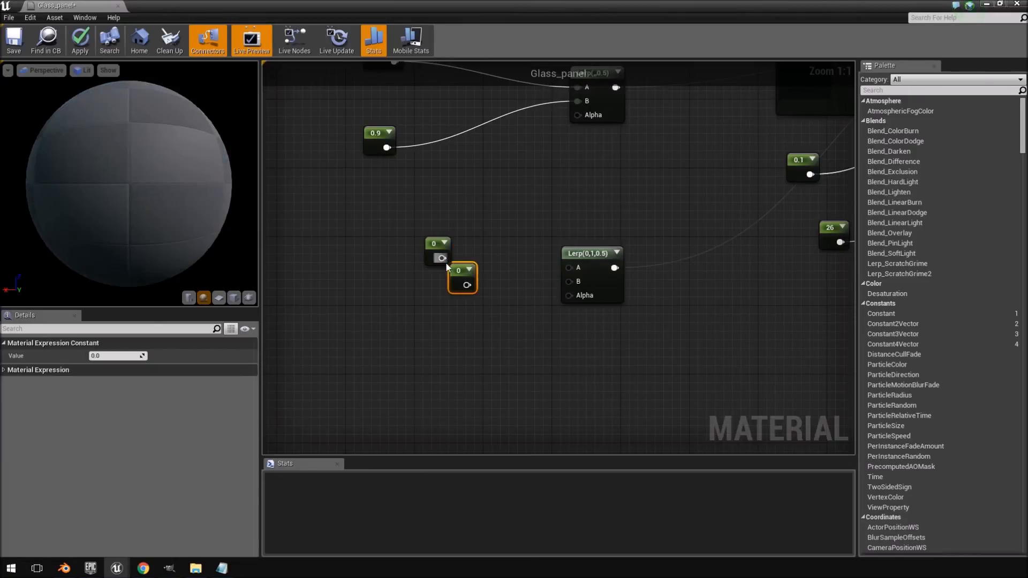
pyautogui.moveTo(461, 271); pyautogui.dragTo(425, 323)
# Set the two Constants beside the lower Lerp to 1.05 for the upper and 0.95 for the lower.
pyautogui.click(435, 247)
pyautogui.click(106, 357)
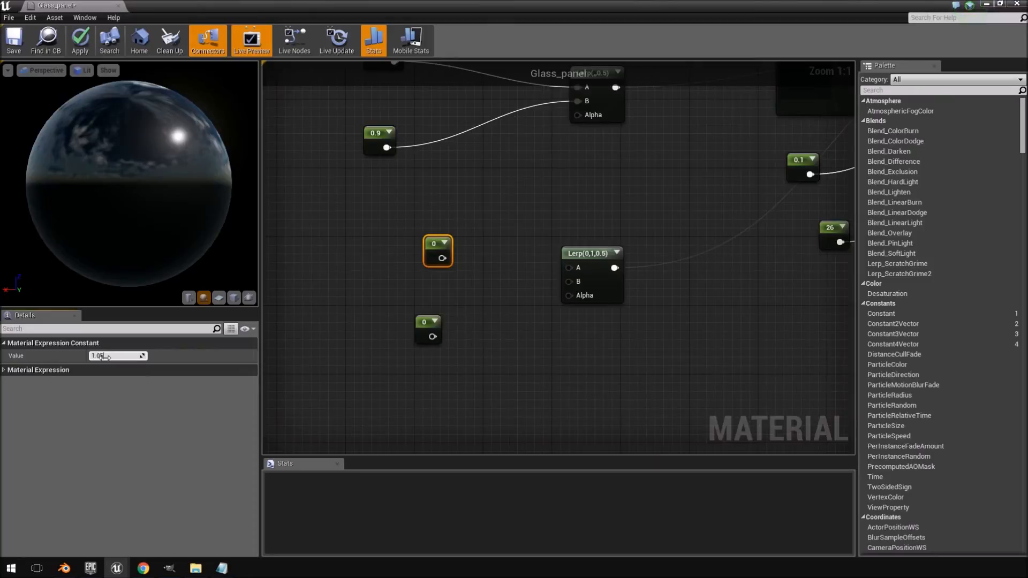
pyautogui.write('1.05')
pyautogui.press('Return')
pyautogui.click(426, 329)
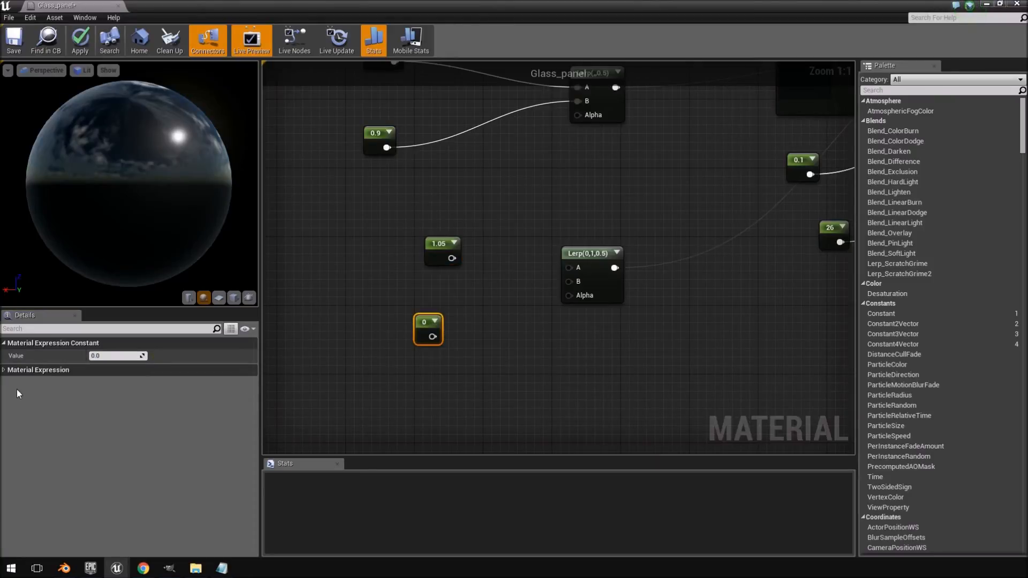
pyautogui.click(108, 356)
pyautogui.write('0.95')
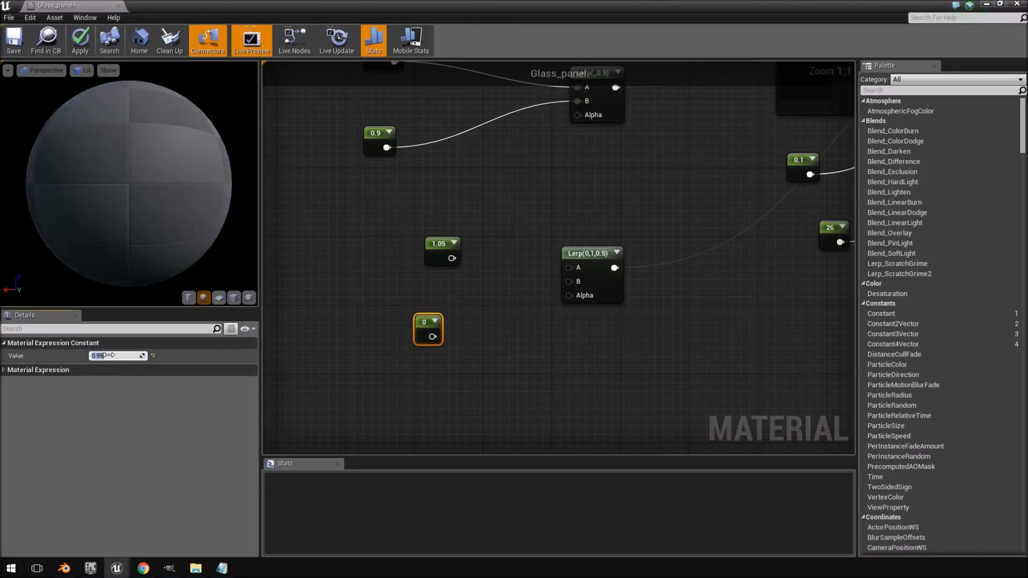
# Connect the 0.95 Constant to input B and the 1.05 Constant to input A of the lower Lerp.
pyautogui.press('Return')
pyautogui.moveTo(512, 334); pyautogui.dragTo(569, 282)
pyautogui.moveTo(453, 256); pyautogui.dragTo(477, 264)
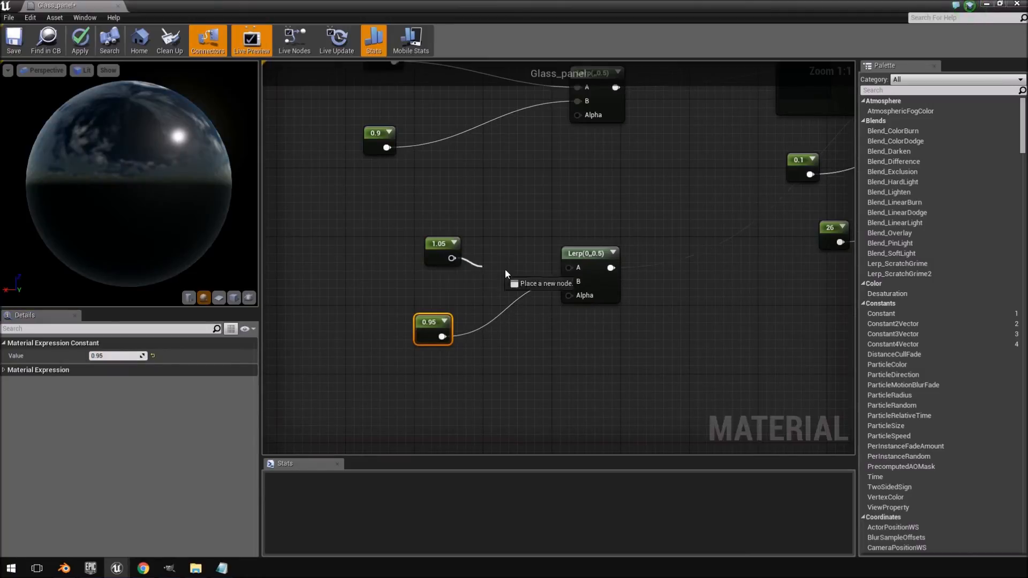
pyautogui.moveTo(572, 265); pyautogui.dragTo(573, 268)
pyautogui.moveTo(777, 220); pyautogui.dragTo(609, 233, button='right')
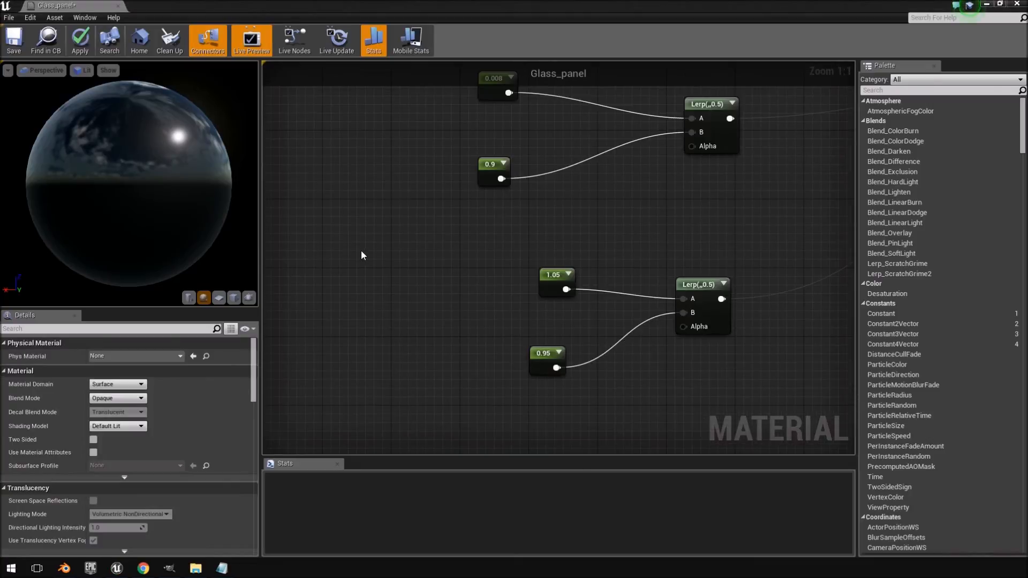
# Add a Fresnel_Function node left of the Lerps and connect its Result to the Alpha input of both Lerps.
pyautogui.rightClick(361, 251)
pyautogui.write('fresn')
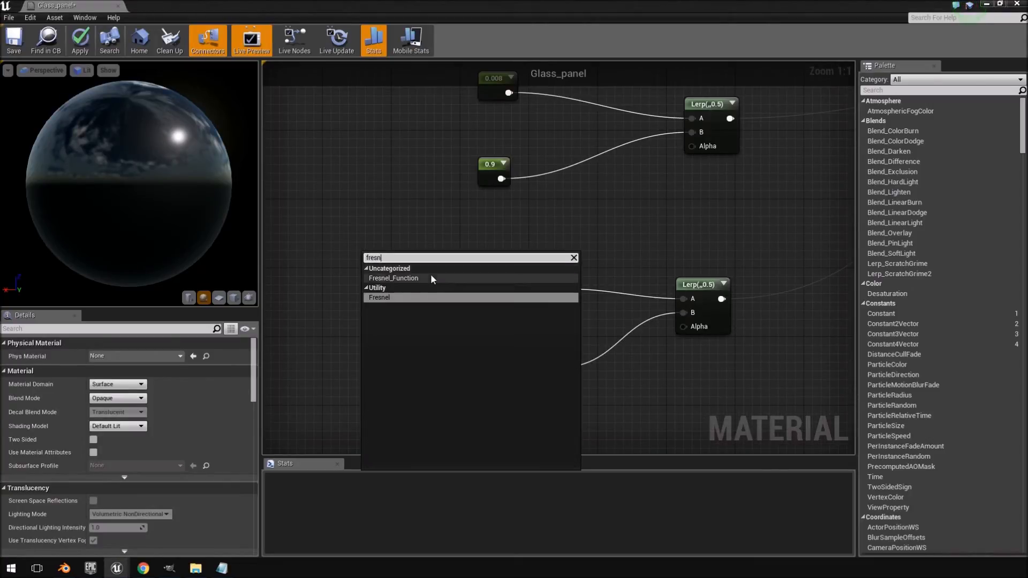
pyautogui.click(397, 279)
pyautogui.moveTo(397, 284); pyautogui.dragTo(332, 329, button='right')
pyautogui.moveTo(427, 316); pyautogui.dragTo(638, 192)
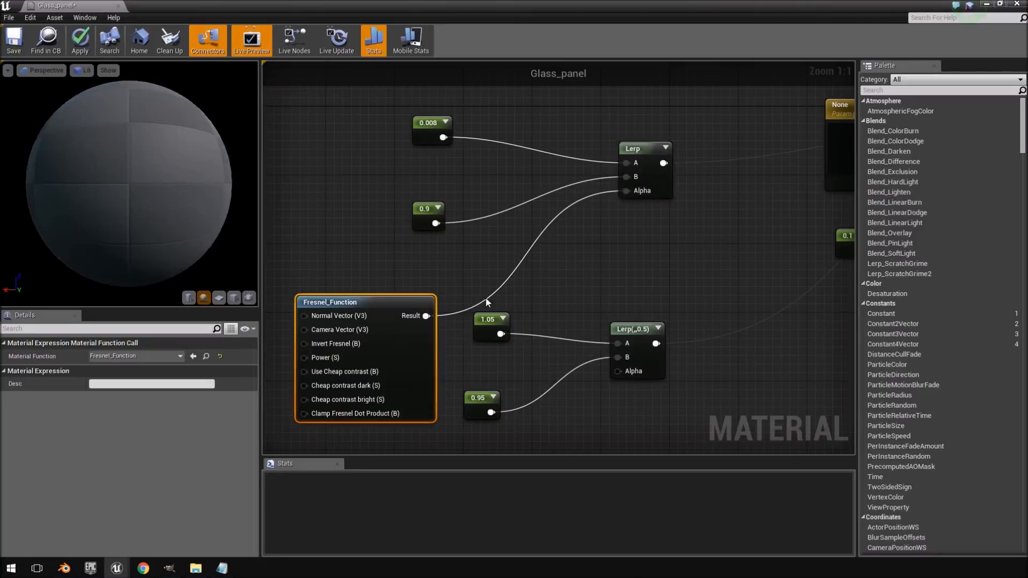
pyautogui.moveTo(427, 316); pyautogui.dragTo(620, 372)
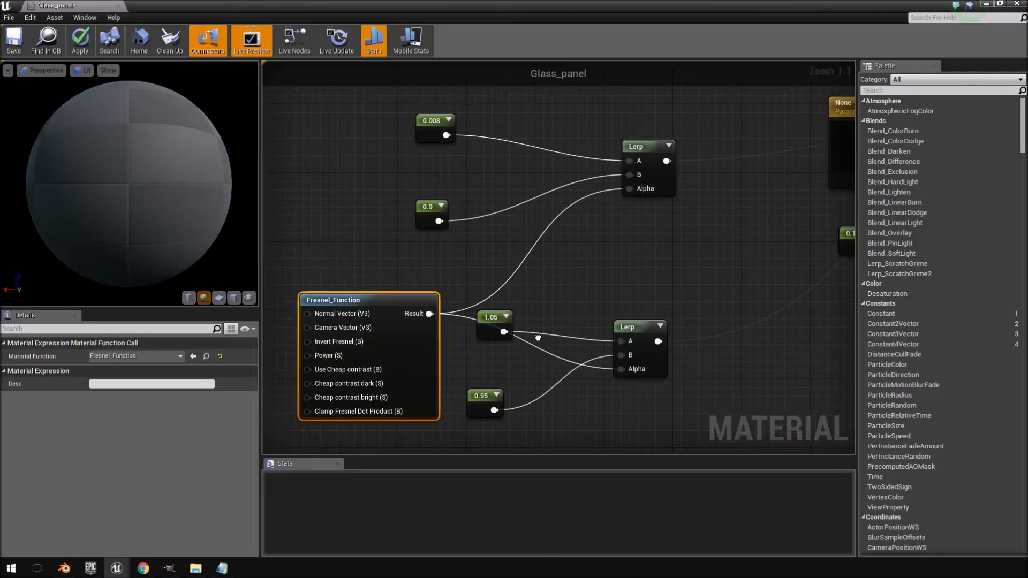
# Add a Constant of 1.5 left of the Fresnel_Function node and connect it to the Power (S) input.
pyautogui.moveTo(537, 344); pyautogui.dragTo(770, 268, button='right')
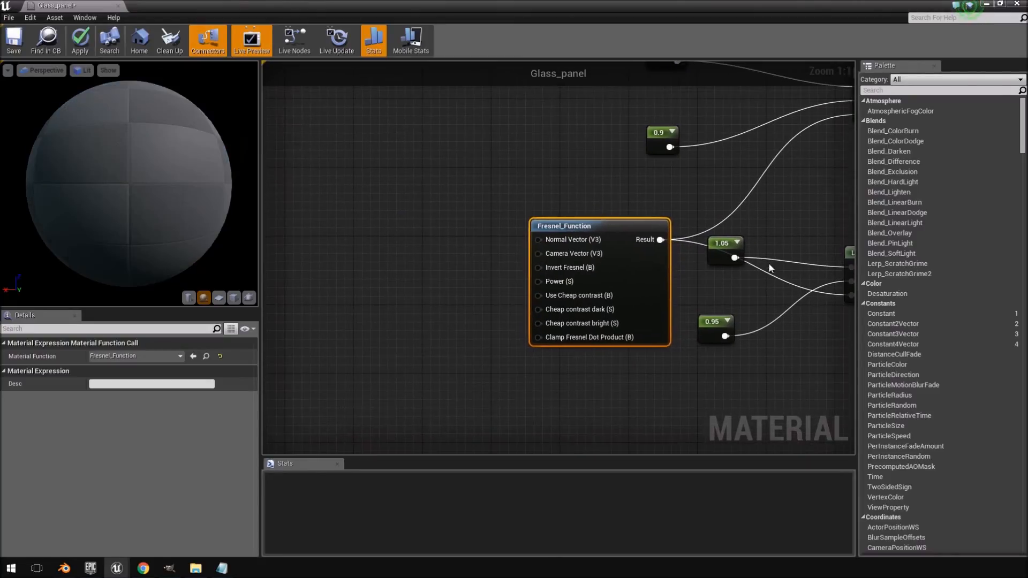
pyautogui.rightClick(426, 230)
pyautogui.write('cons')
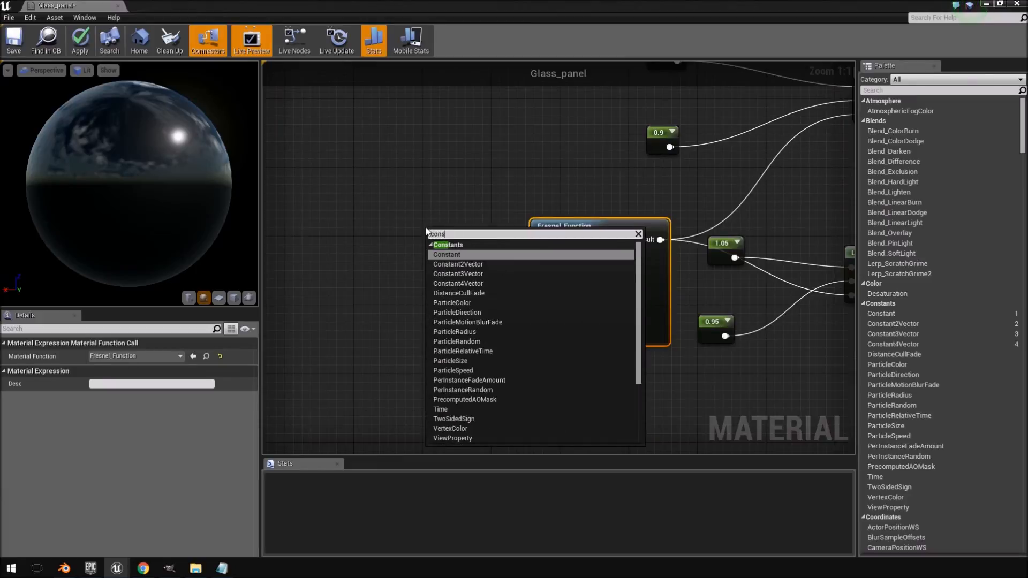
pyautogui.press('Return')
pyautogui.moveTo(444, 249); pyautogui.dragTo(552, 289)
pyautogui.moveTo(440, 233); pyautogui.dragTo(386, 277)
pyautogui.click(100, 356)
pyautogui.write('1.5')
pyautogui.press('Return')
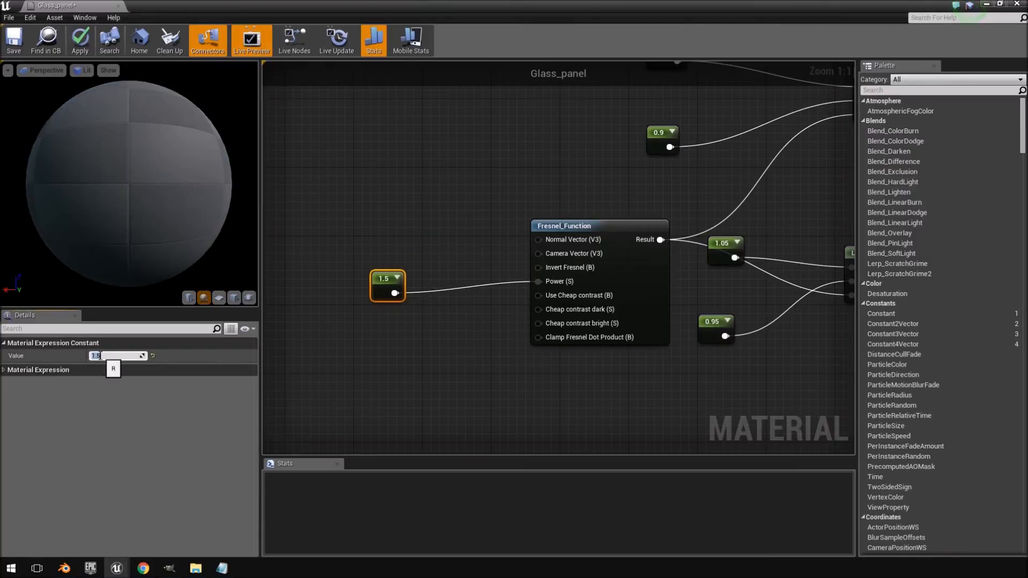
# Set the Glass_panel material's Blend Mode to Translucent.
pyautogui.moveTo(696, 170); pyautogui.dragTo(716, 185, button='right')
pyautogui.moveTo(816, 122); pyautogui.dragTo(668, 177, button='right')
pyautogui.moveTo(694, 163); pyautogui.dragTo(625, 200, button='right')
pyautogui.moveTo(743, 216); pyautogui.dragTo(470, 207, button='right')
pyautogui.moveTo(661, 194); pyautogui.dragTo(500, 238, button='right')
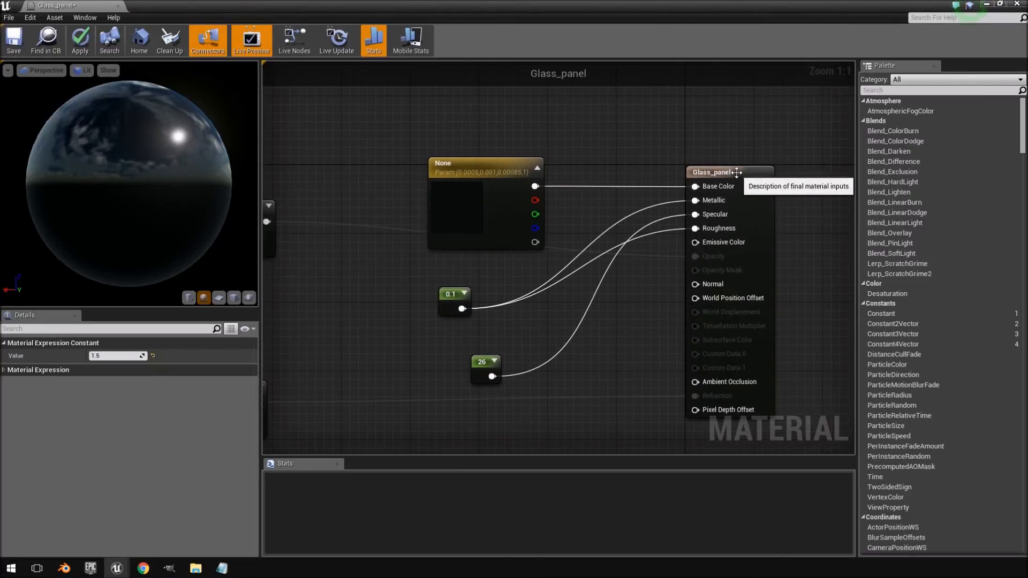
pyautogui.click(713, 201)
pyautogui.moveTo(460, 310); pyautogui.dragTo(780, 275, button='right')
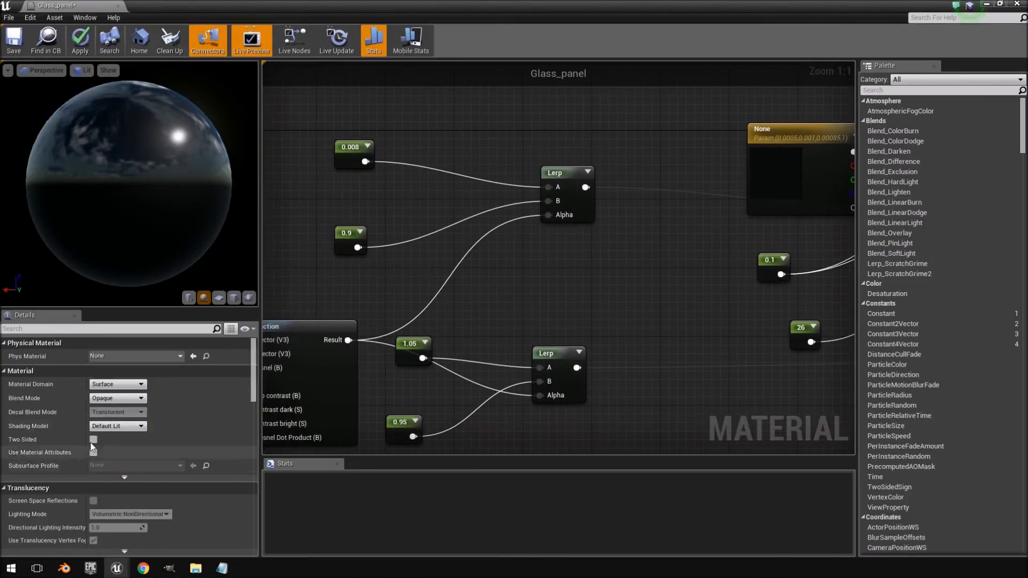
pyautogui.click(127, 399)
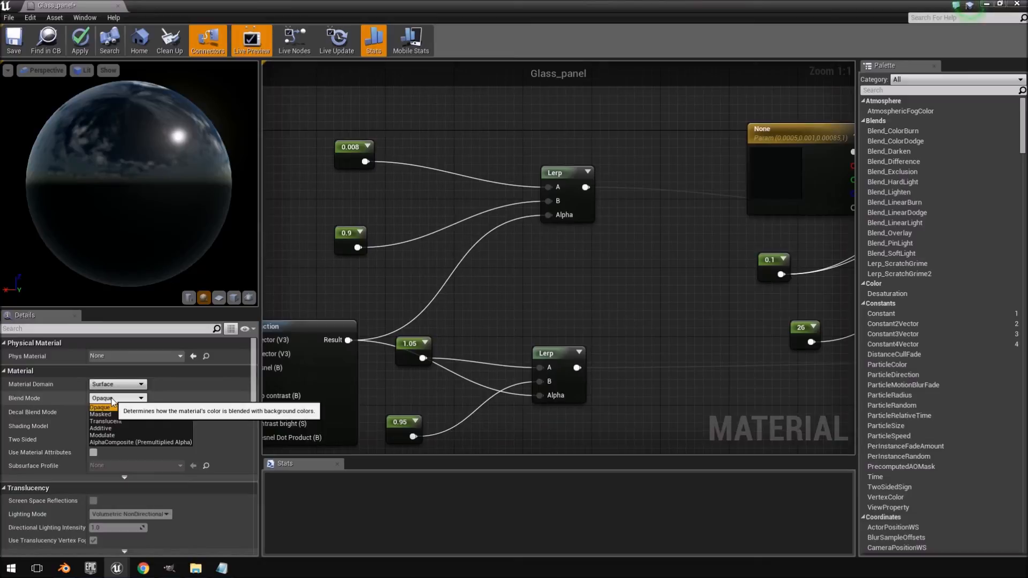
pyautogui.click(130, 421)
# Disable Separate Translucency for the material and set the translucency Lighting Mode to Surface TranslucencyVolume.
pyautogui.moveTo(578, 304); pyautogui.dragTo(910, 203, button='right')
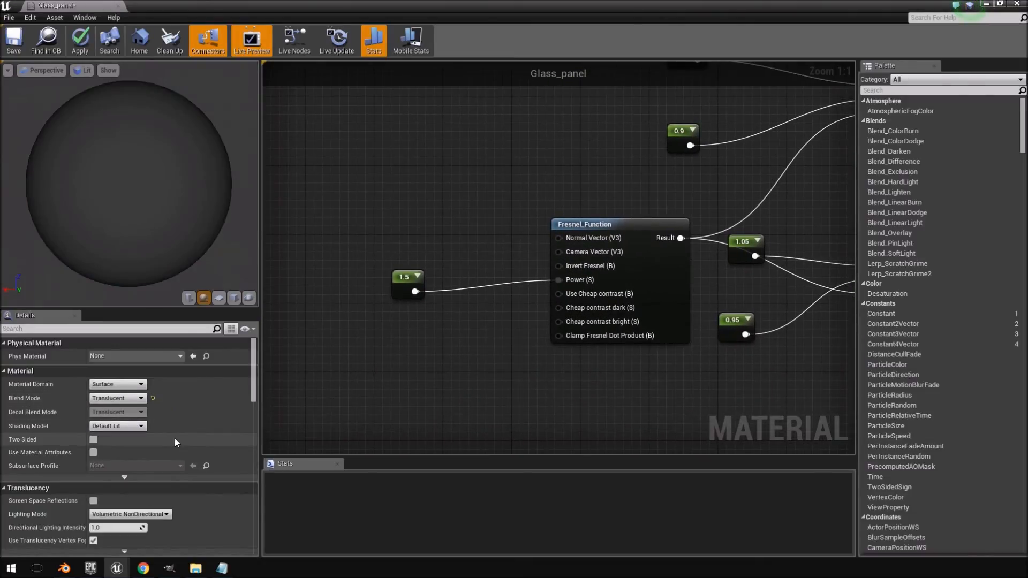
pyautogui.scroll(-6, 175, 438)
pyautogui.scroll(-12, 174, 442)
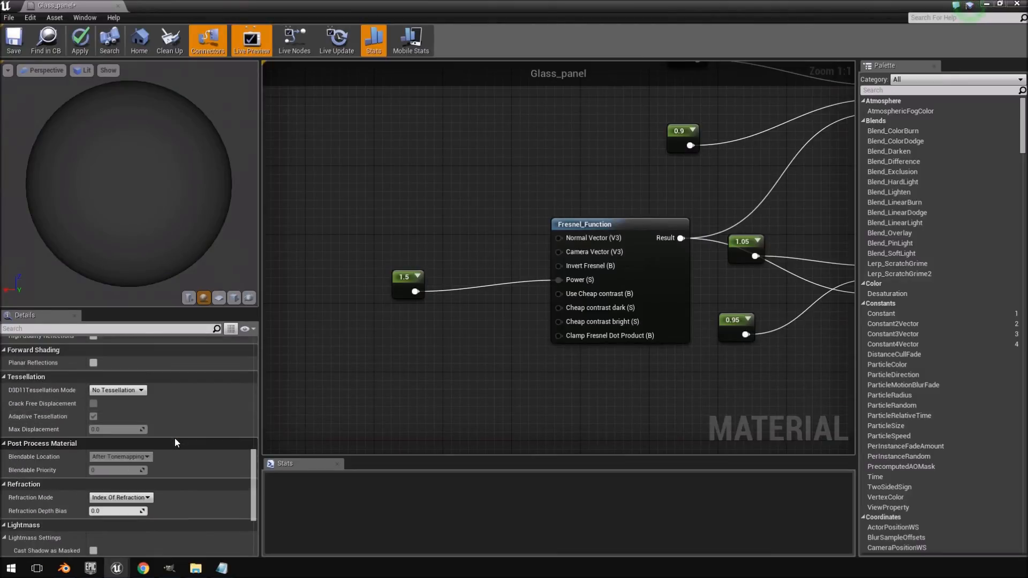
pyautogui.scroll(-4, 176, 443)
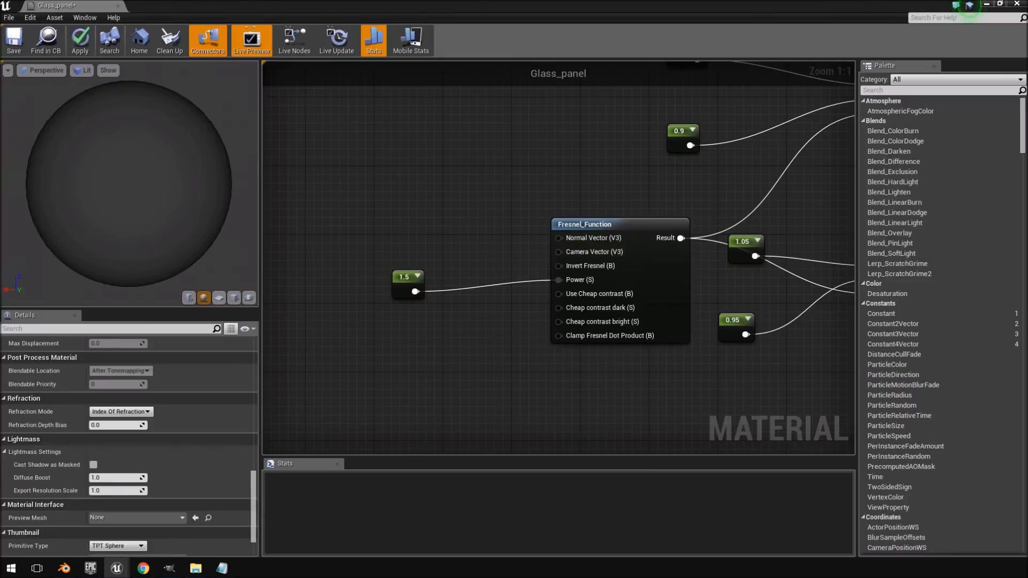
pyautogui.scroll(10, 129, 429)
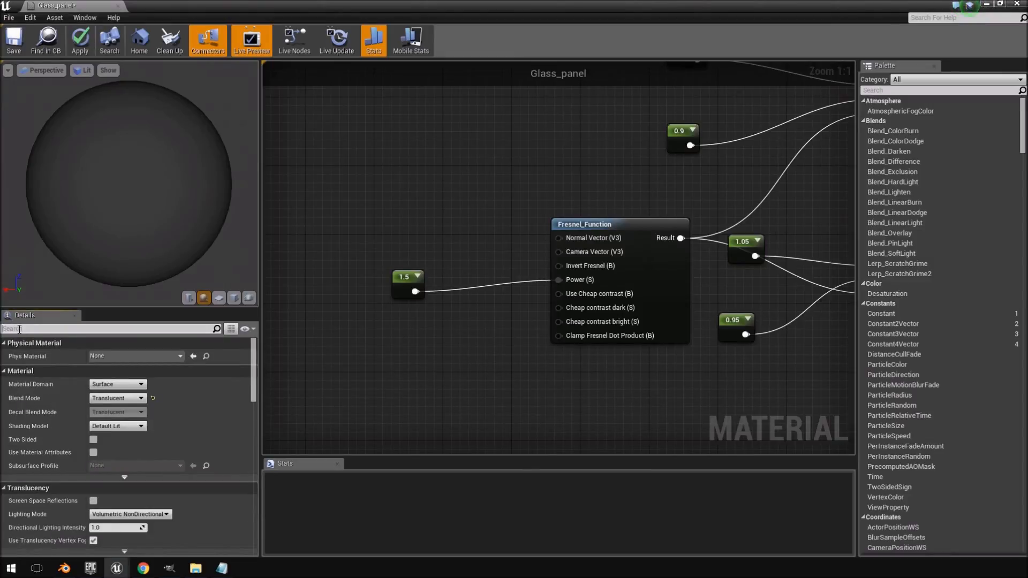
pyautogui.write('enable s')
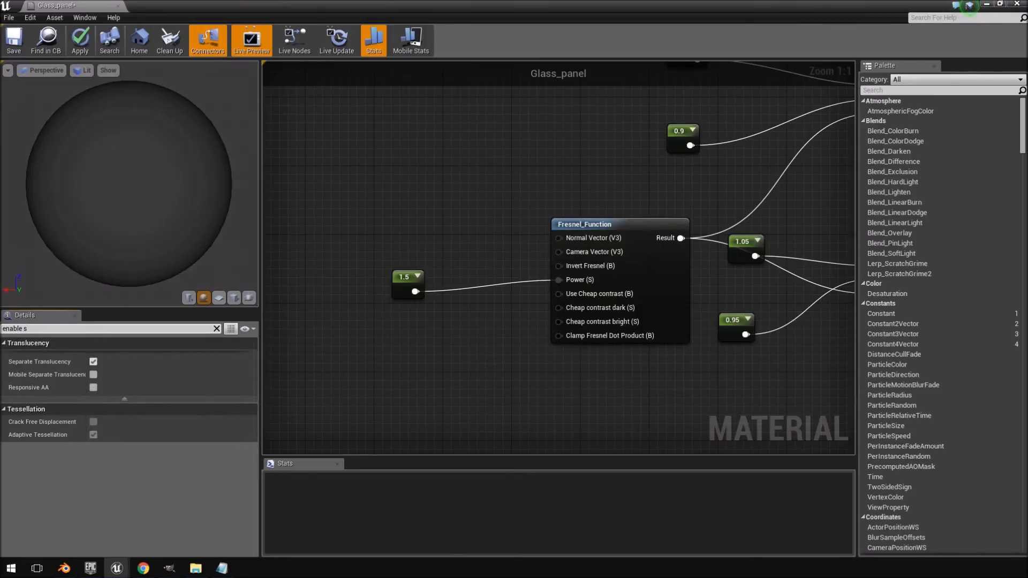
pyautogui.click(93, 361)
pyautogui.click(54, 329)
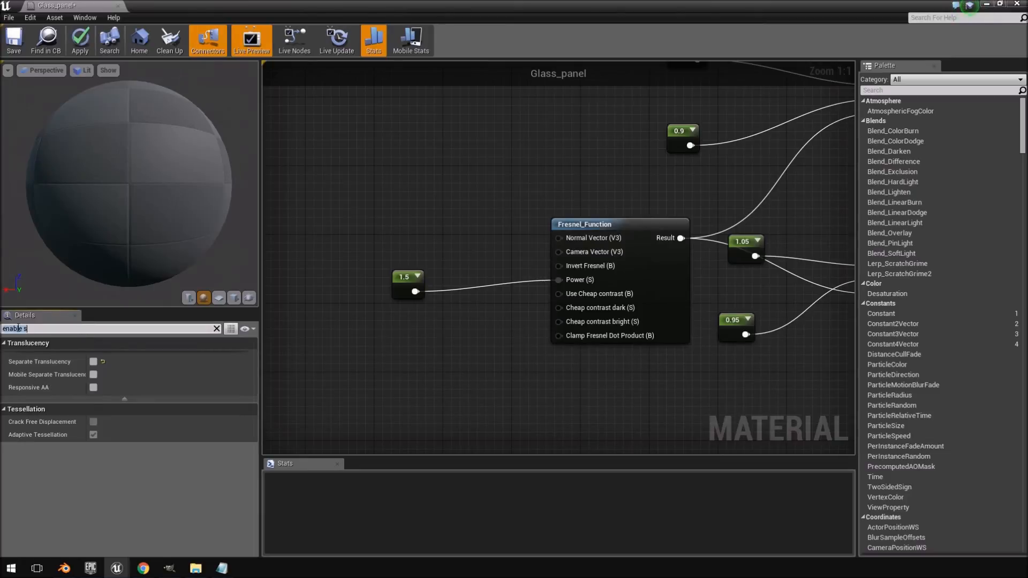
pyautogui.press('BackSpace')
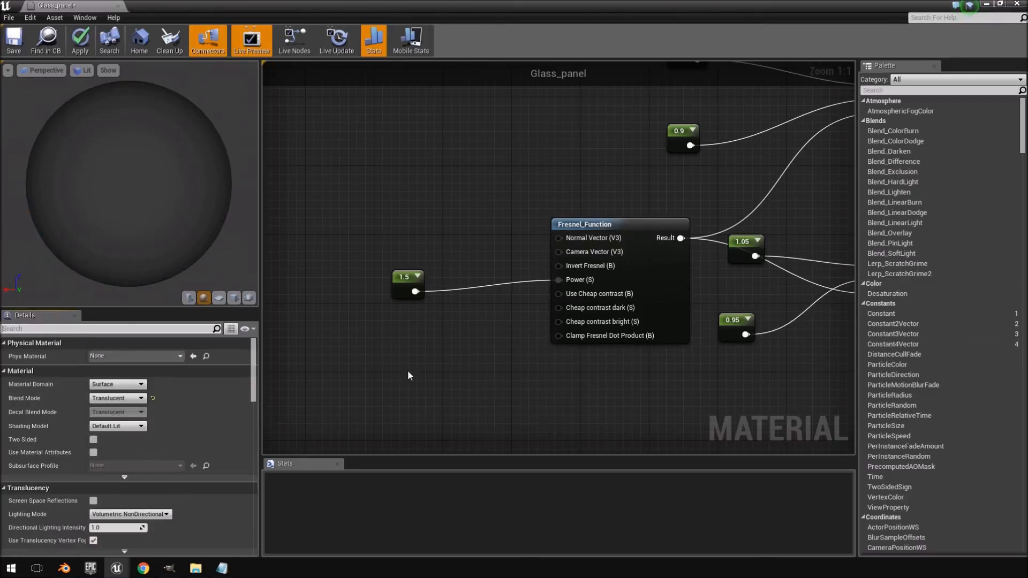
pyautogui.click(167, 514)
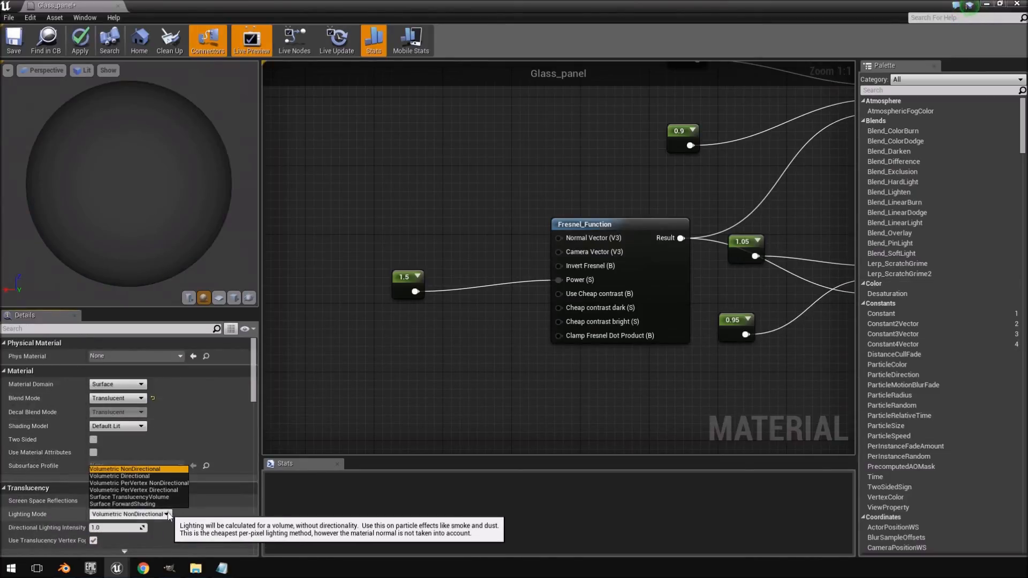
pyautogui.click(129, 498)
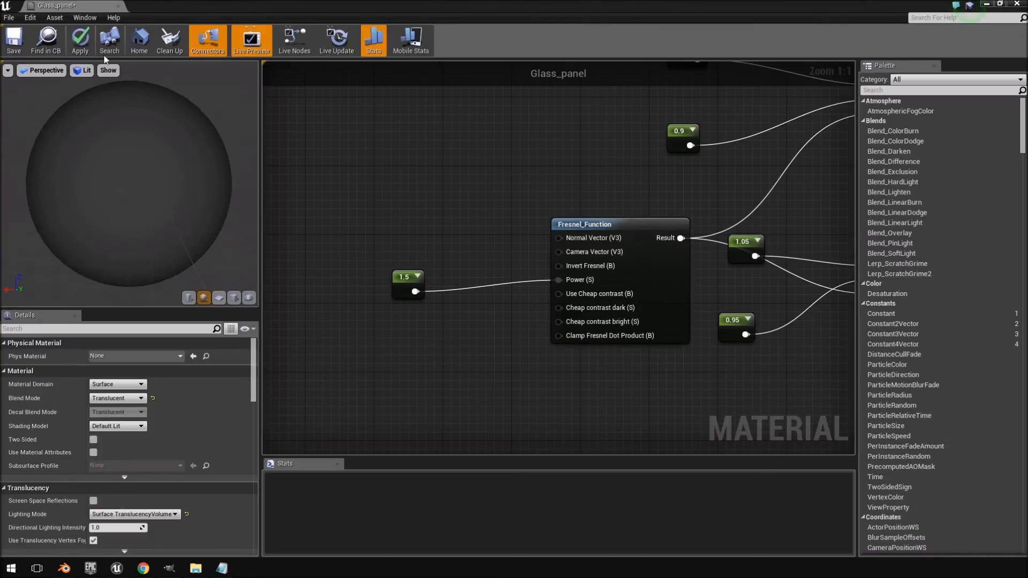
# Return to the level editor and apply the Glass_panel material to the curved display_final mesh.
pyautogui.moveTo(436, 2); pyautogui.dragTo(0, 65)
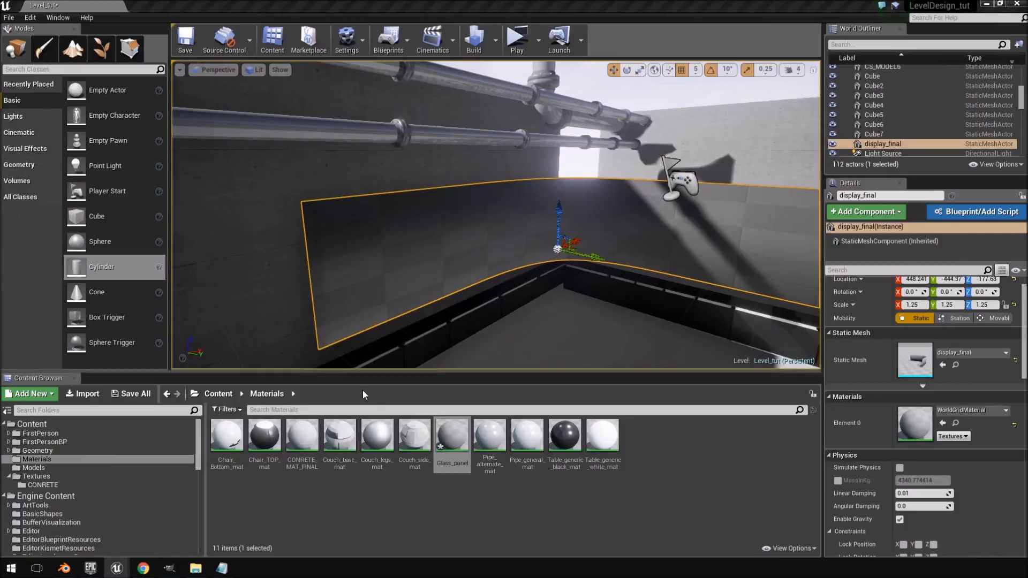
pyautogui.moveTo(447, 441); pyautogui.dragTo(494, 238)
pyautogui.moveTo(494, 237); pyautogui.dragTo(538, 243, button='right')
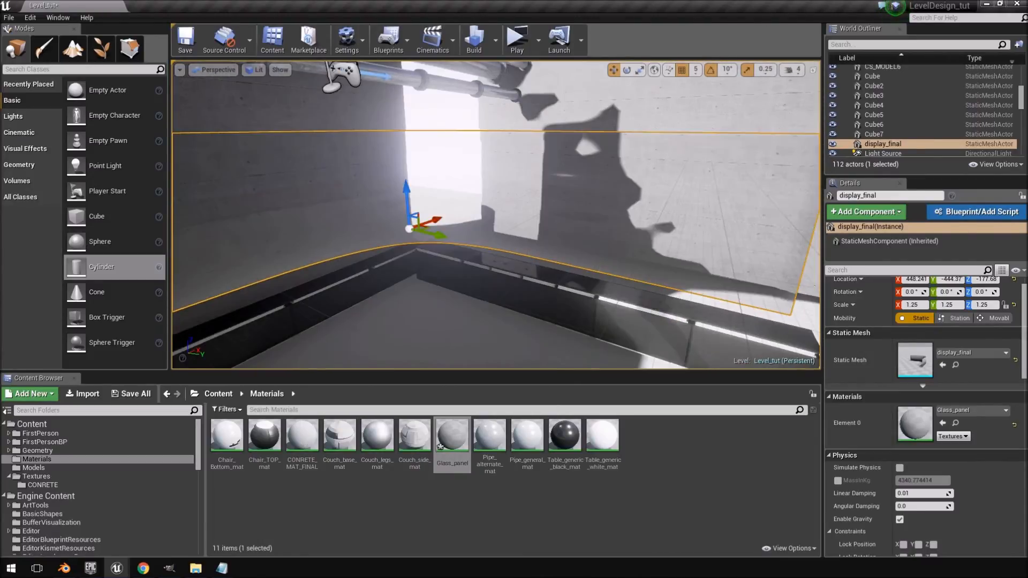
# Examine the transparency and reflections of the curved glass display from several angles in the level.
pyautogui.moveTo(434, 135); pyautogui.dragTo(313, 133, button='right')
pyautogui.moveTo(519, 165); pyautogui.dragTo(563, 150, button='right')
pyautogui.moveTo(597, 190)
pyautogui.mouseDown(button='right')
pyautogui.moveTo(582, 189)
pyautogui.moveTo(598, 190)
pyautogui.mouseUp(button='right')
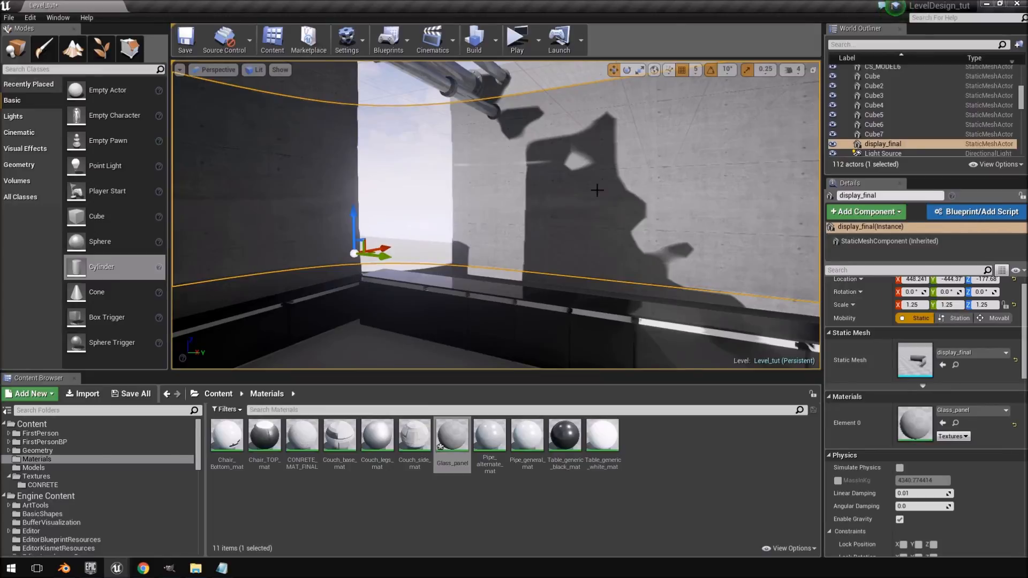
pyautogui.moveTo(597, 190)
pyautogui.mouseDown(button='right')
pyautogui.moveTo(536, 191)
pyautogui.moveTo(597, 189)
pyautogui.moveTo(584, 187)
pyautogui.mouseUp(button='right')
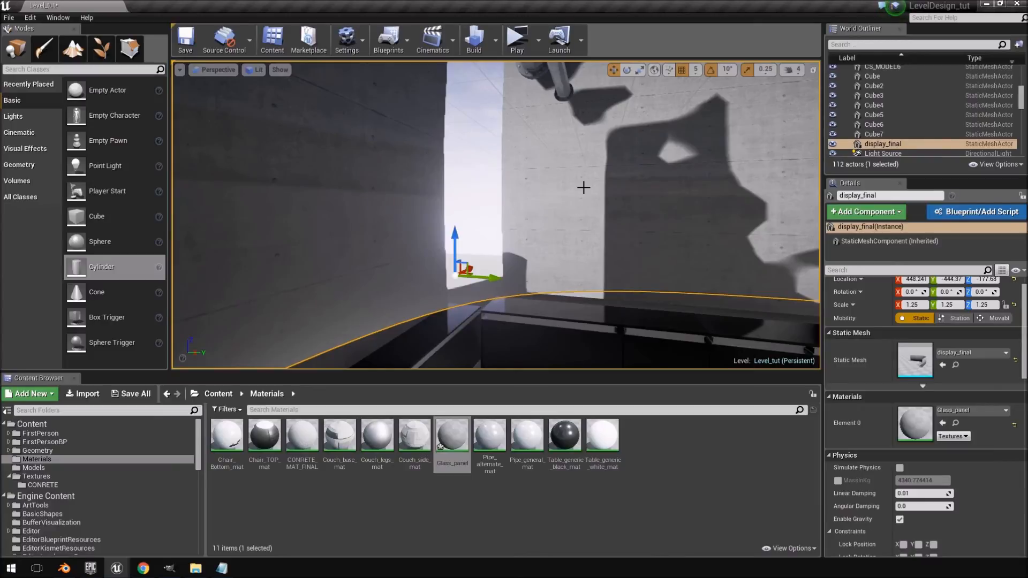
pyautogui.press('f')
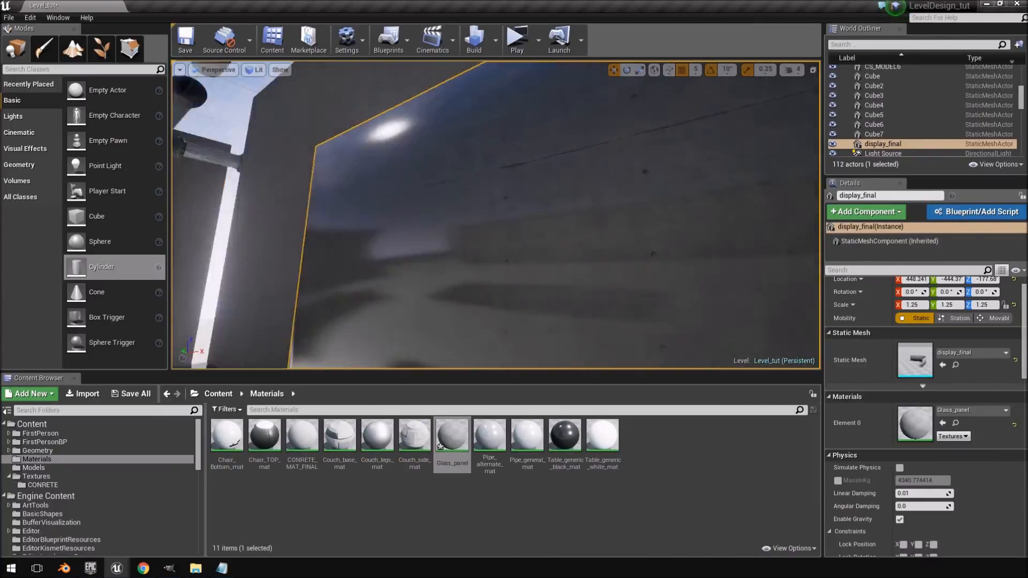
pyautogui.moveTo(496, 216); pyautogui.dragTo(557, 206, button='right')
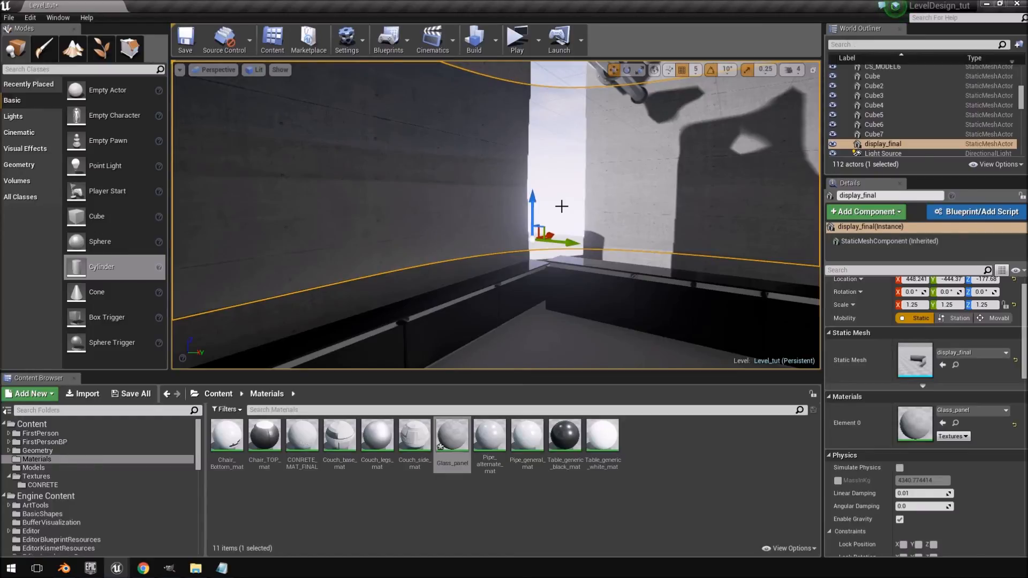
pyautogui.moveTo(441, 259); pyautogui.dragTo(541, 225, button='right')
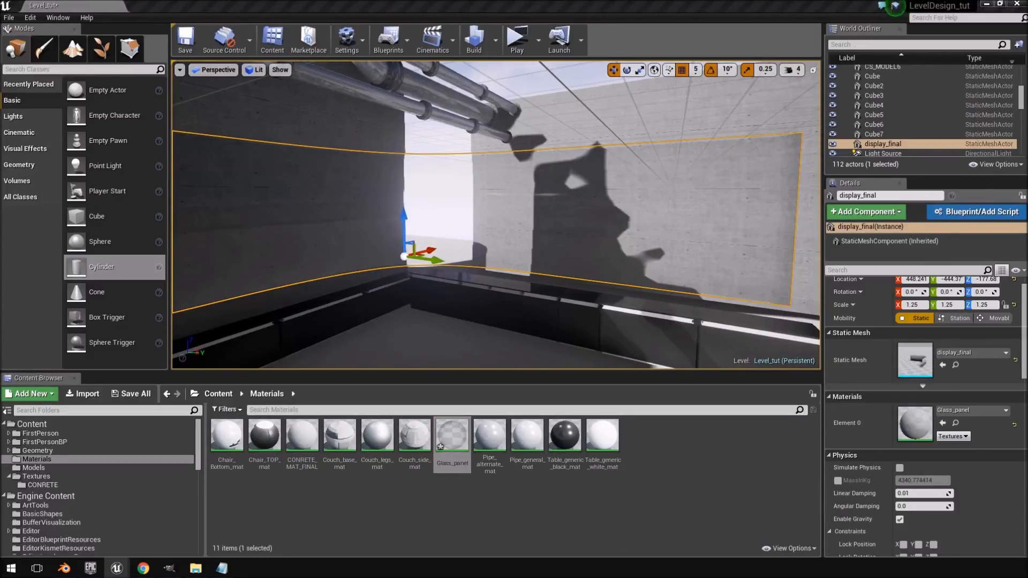
# Reopen the Glass_panel material and duplicate the vector parameter feeding Base Color, placing the copy above the original.
pyautogui.doubleClick(453, 434)
pyautogui.doubleClick(545, 95)
pyautogui.moveTo(654, 204); pyautogui.dragTo(422, 258, button='right')
pyautogui.moveTo(570, 268); pyautogui.dragTo(544, 206)
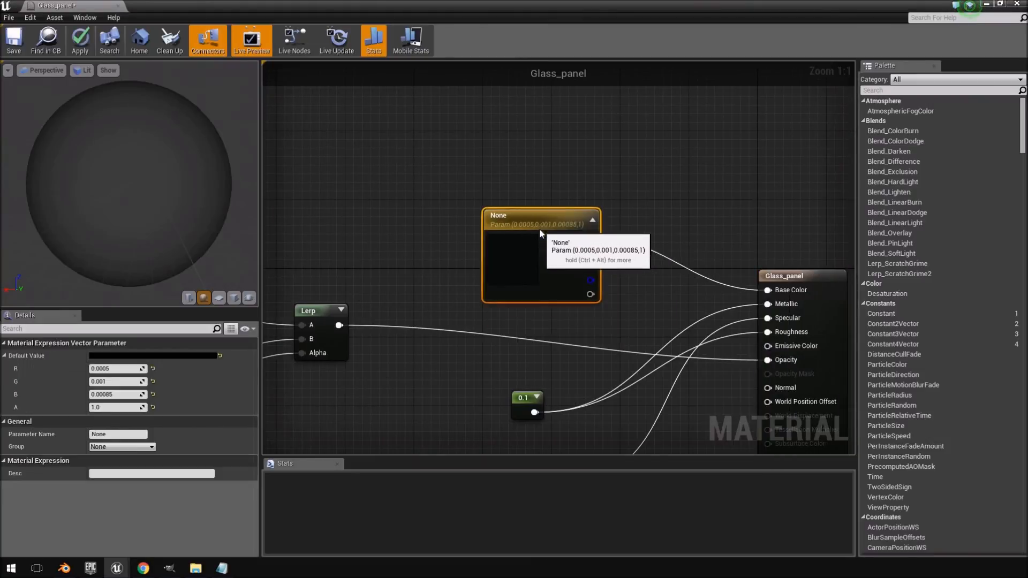
pyautogui.click(664, 168)
pyautogui.click(526, 207)
pyautogui.hotkey('ctrl', 'w')
pyautogui.moveTo(656, 270); pyautogui.dragTo(464, 94)
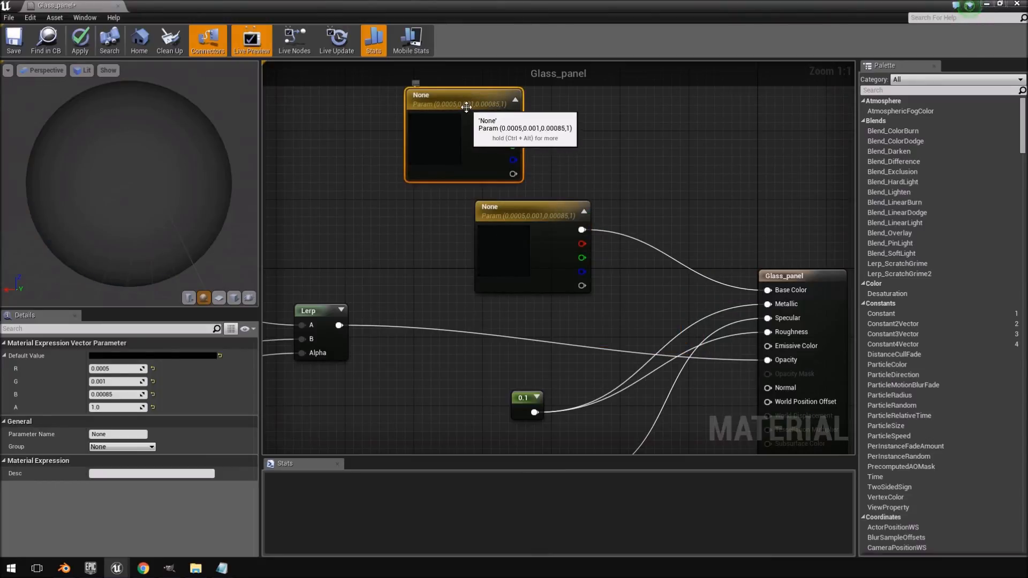
pyautogui.click(535, 216)
pyautogui.hotkey('ctrl', 'z')
pyautogui.click(534, 216)
pyautogui.click(458, 99)
pyautogui.click(550, 205)
# Name the unconnected upper vector parameter default_colour.
pyautogui.click(437, 106)
pyautogui.click(118, 434)
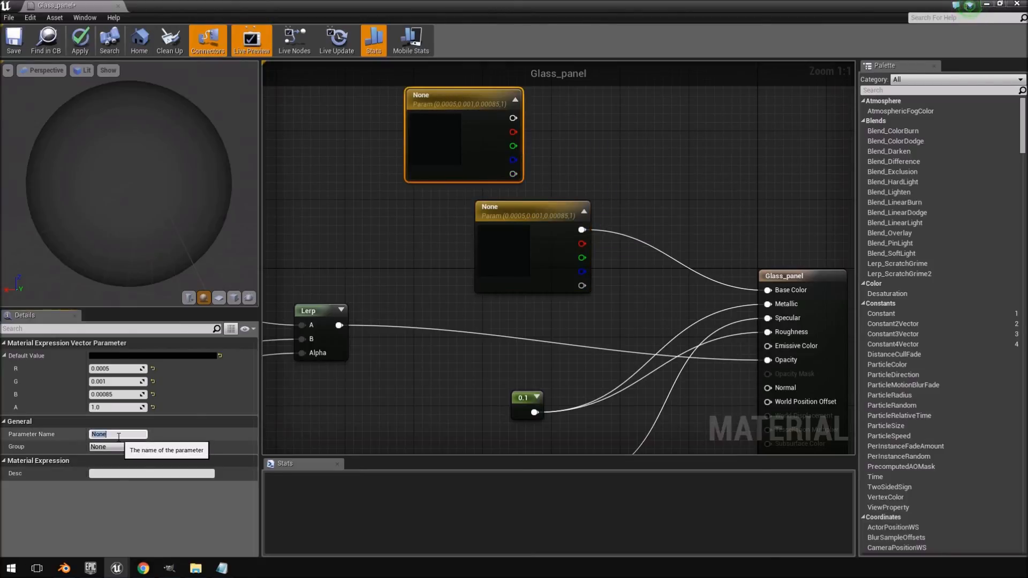
pyautogui.write('defaul')
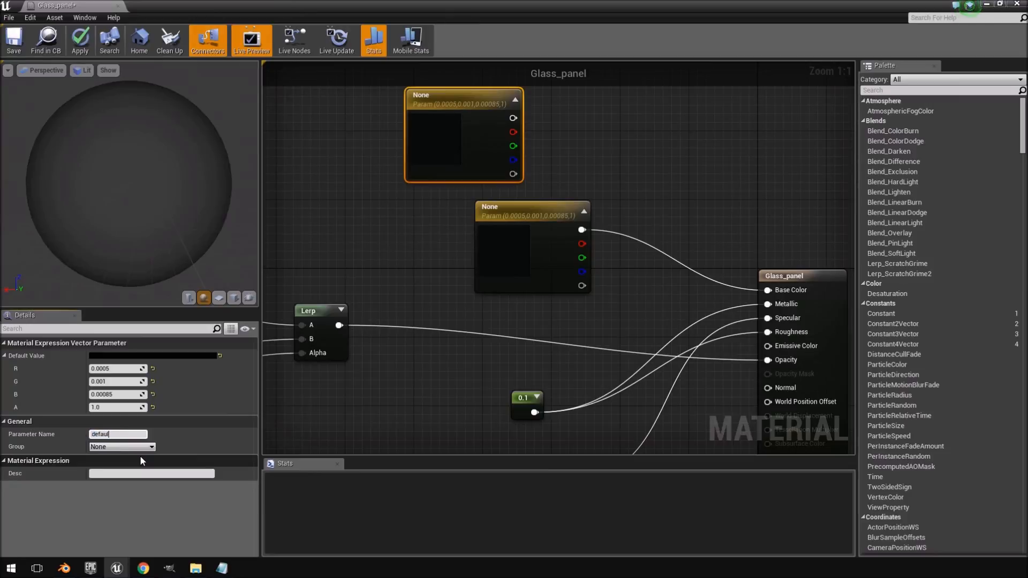
pyautogui.write('t_colour\\')
pyautogui.press('Return')
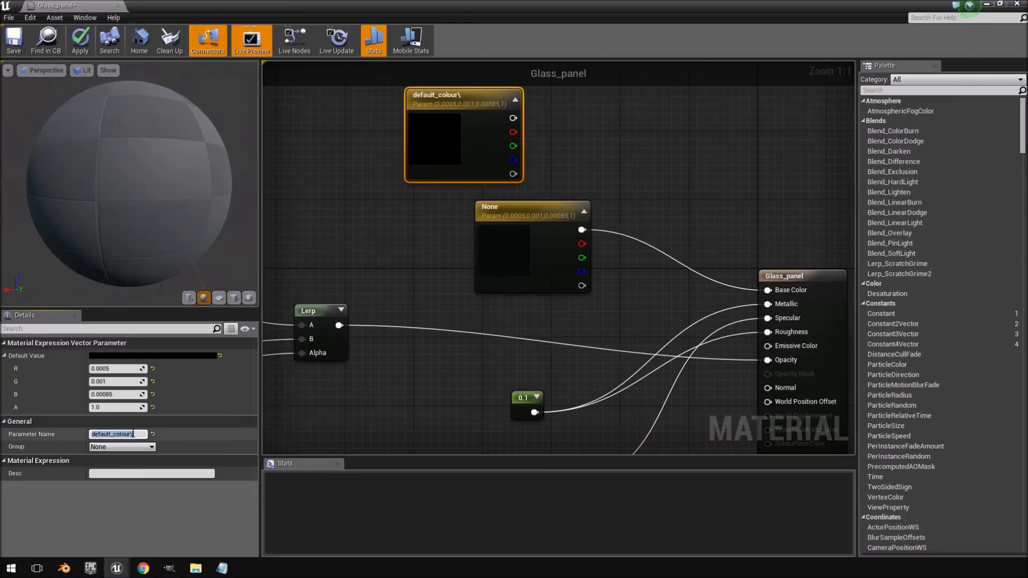
pyautogui.press('BackSpace')
pyautogui.press('Return')
# Brighten the vector parameter connected to Base Color to a muted teal of R 0.21, G 0.42, B 0.357.
pyautogui.click(530, 220)
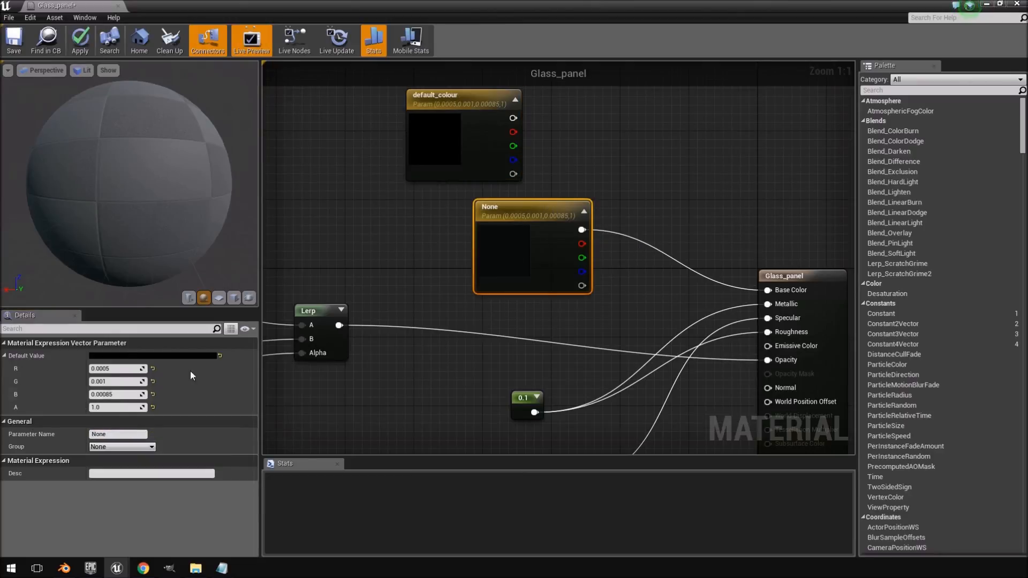
pyautogui.click(181, 355)
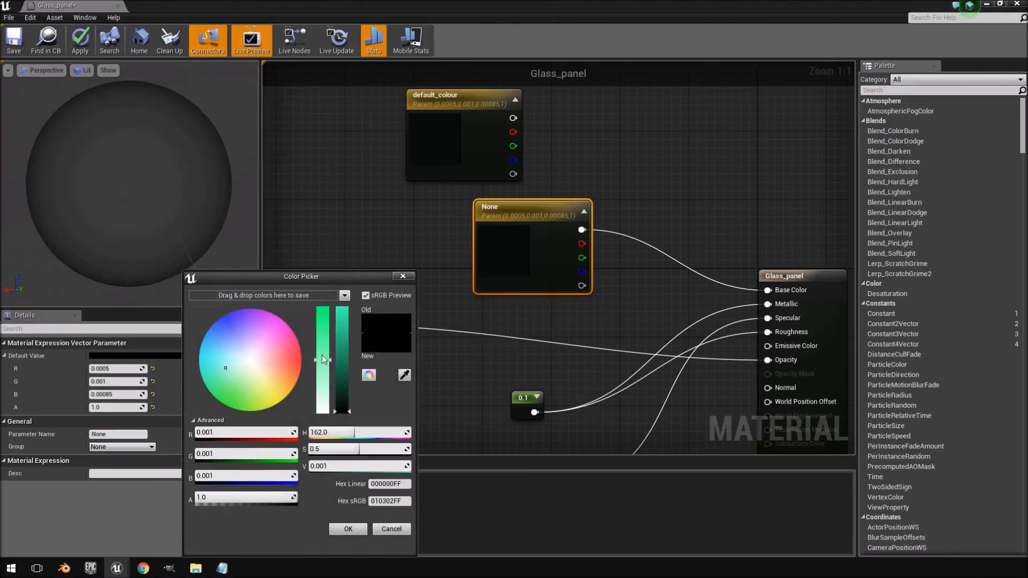
pyautogui.moveTo(344, 393); pyautogui.dragTo(350, 370)
pyautogui.click(355, 531)
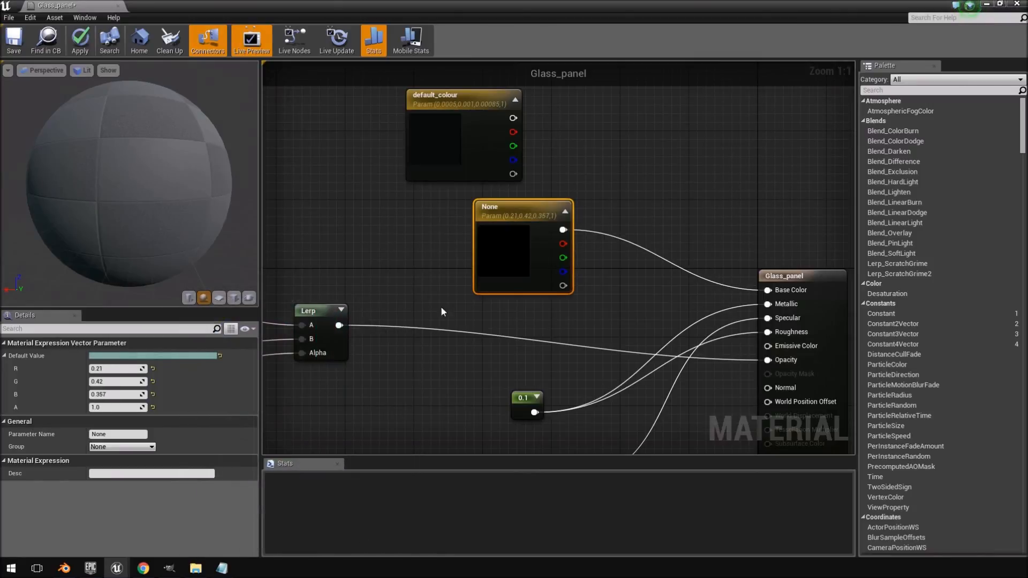
# Apply the Glass_panel material changes and check the curved display's new tint in the level.
pyautogui.click(80, 42)
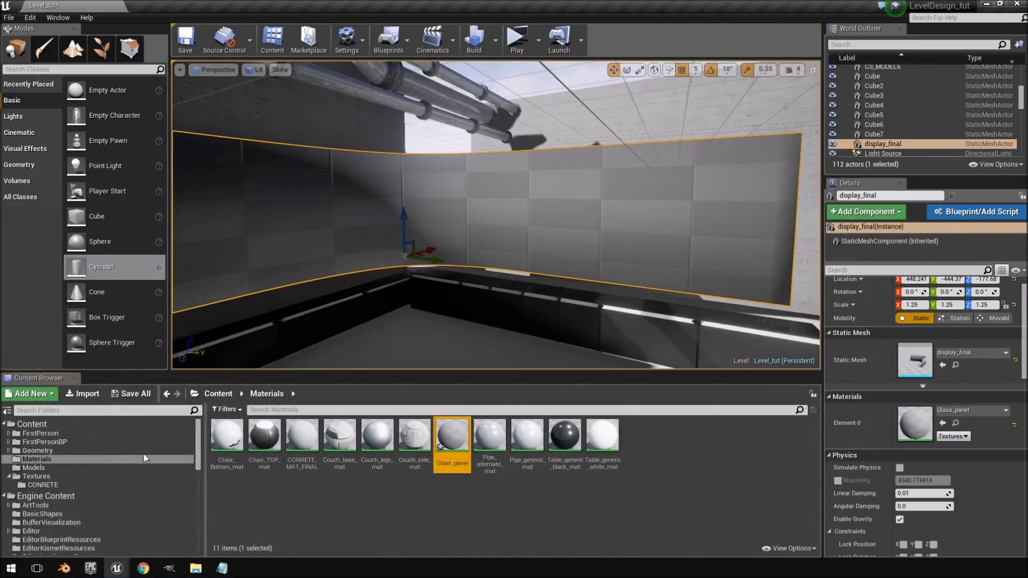
pyautogui.moveTo(682, 255); pyautogui.dragTo(654, 257, button='right')
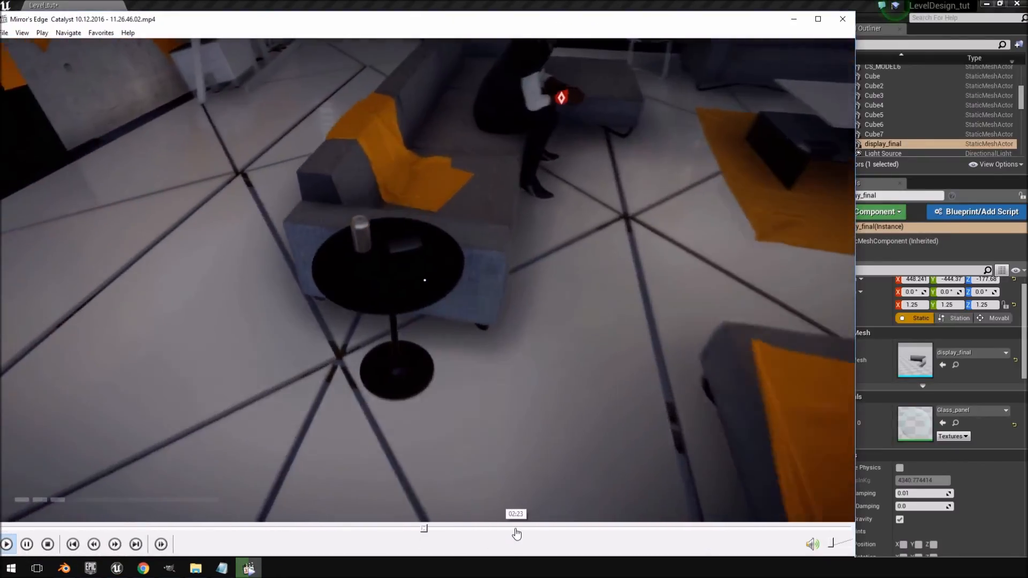
# Examine the glass display's tint and transparency at several moments of the Mirror's Edge Catalyst reference video, then close the video.
pyautogui.click(516, 534)
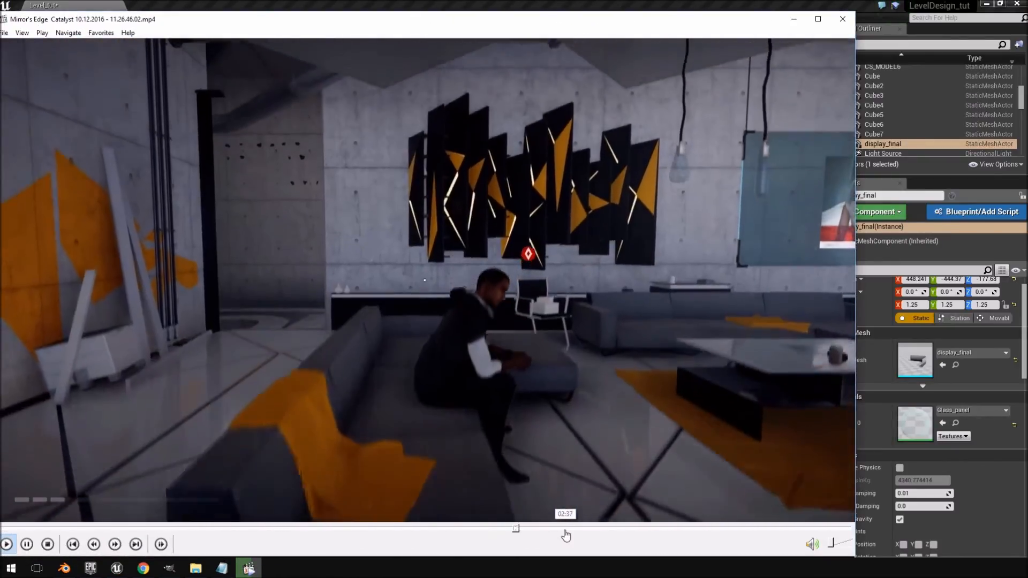
pyautogui.click(566, 534)
pyautogui.click(602, 533)
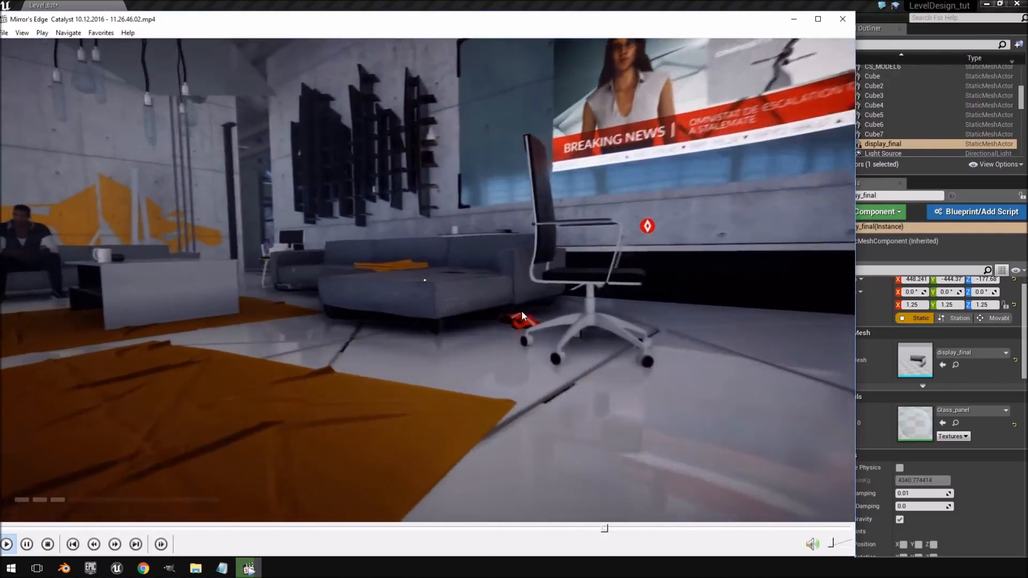
pyautogui.click(560, 534)
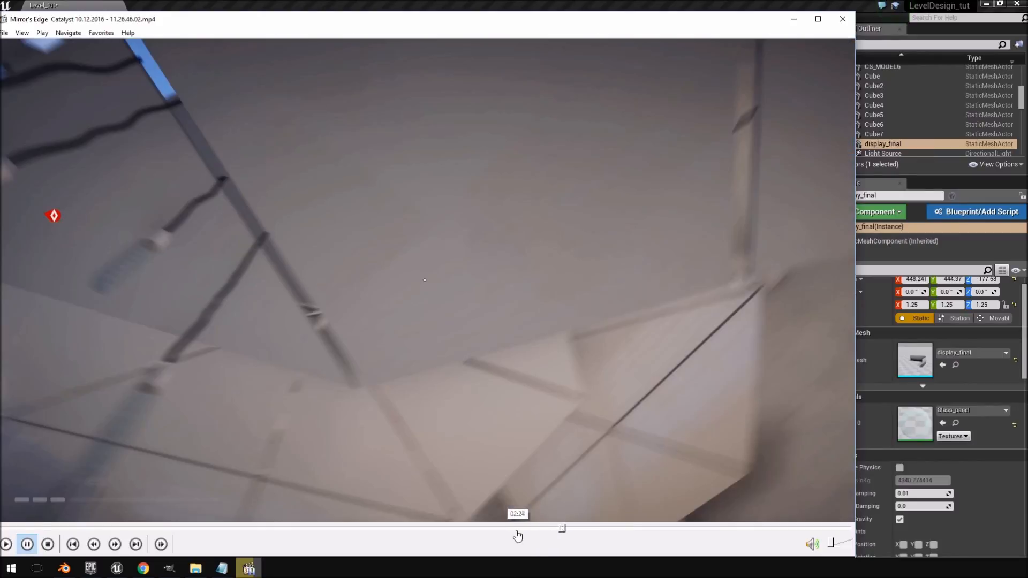
pyautogui.click(515, 534)
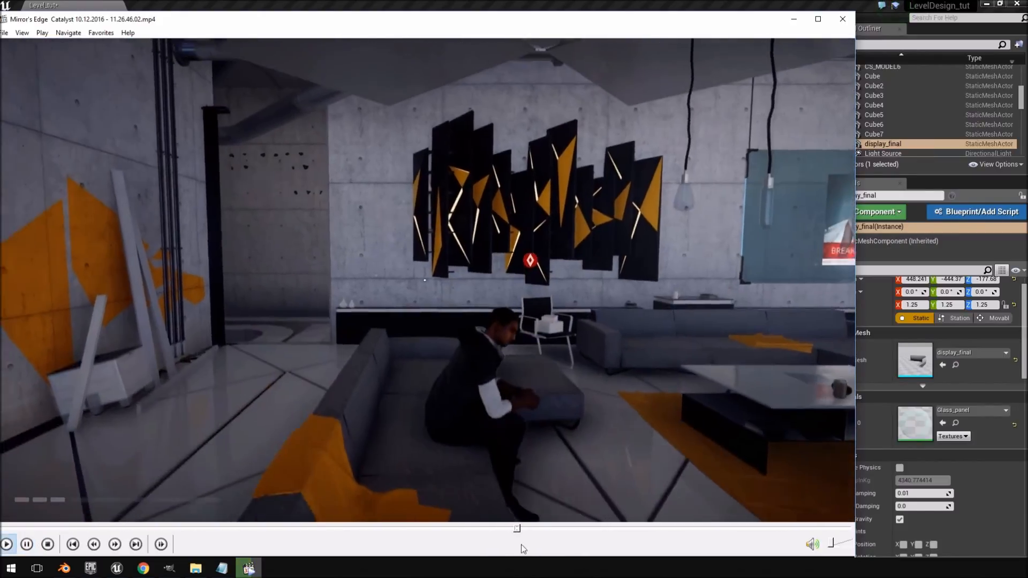
pyautogui.click(497, 533)
pyautogui.click(753, 321)
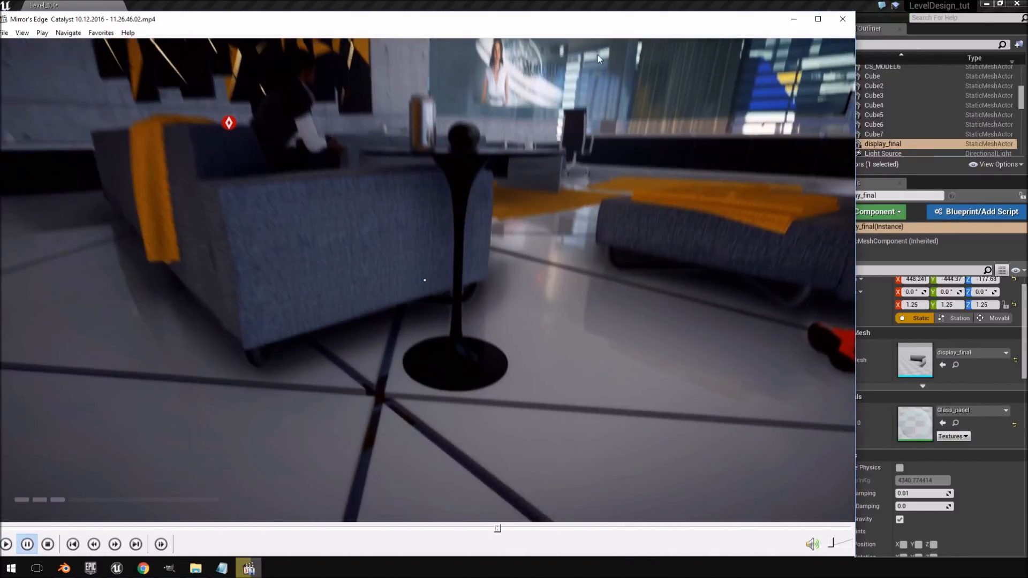
pyautogui.moveTo(599, 24); pyautogui.dragTo(572, 24)
pyautogui.hotkey('alt', 'F4')
# Inspect the tinted curved glass display in the level from end to end for comparison with the reference.
pyautogui.moveTo(633, 166)
pyautogui.mouseDown(button='right')
pyautogui.moveTo(793, 168)
pyautogui.moveTo(633, 166)
pyautogui.mouseUp(button='right')
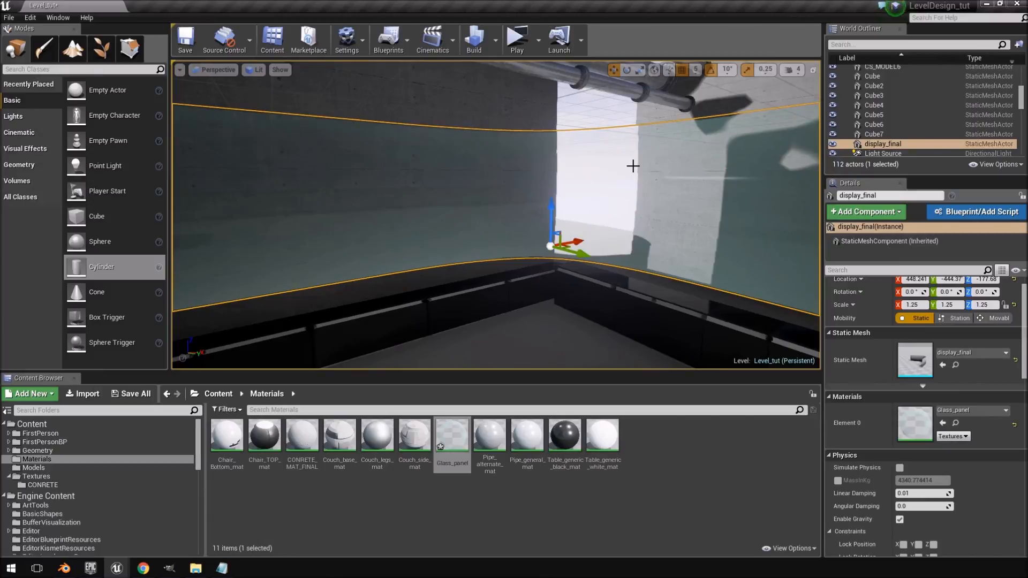
pyautogui.moveTo(615, 165); pyautogui.dragTo(315, 108, button='right')
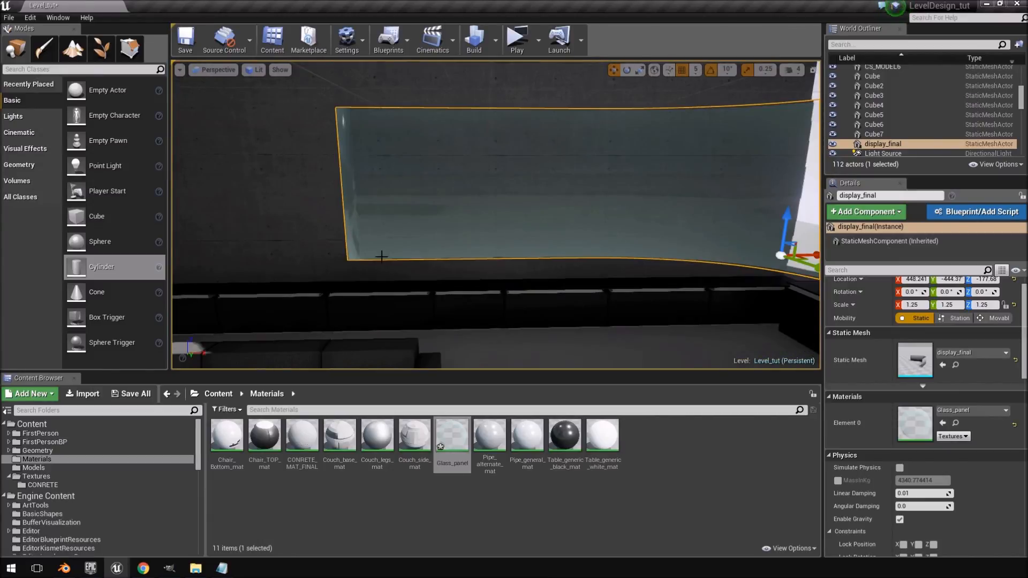
pyautogui.moveTo(362, 247); pyautogui.dragTo(667, 187, button='right')
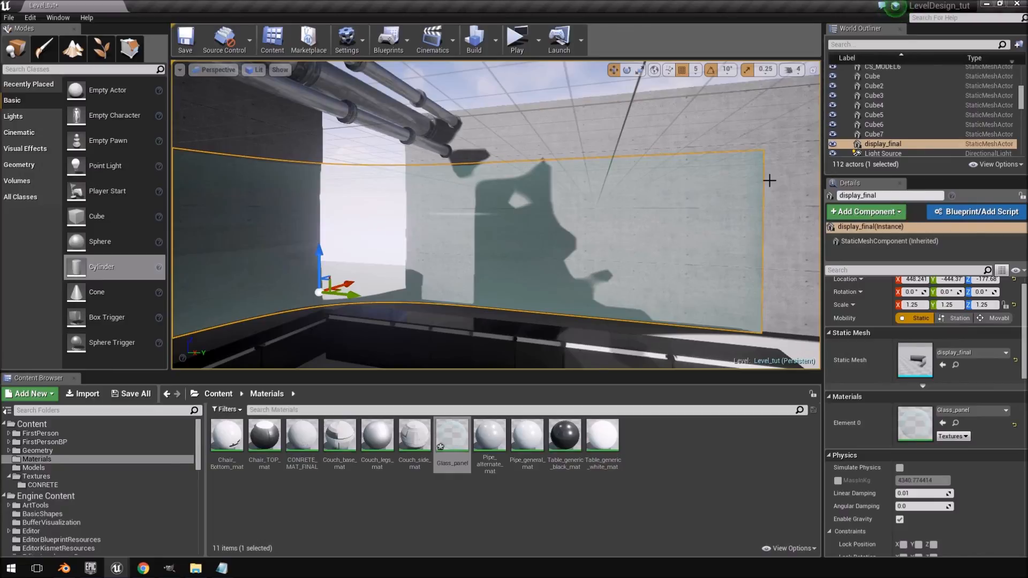
pyautogui.moveTo(609, 191); pyautogui.dragTo(448, 191, button='right')
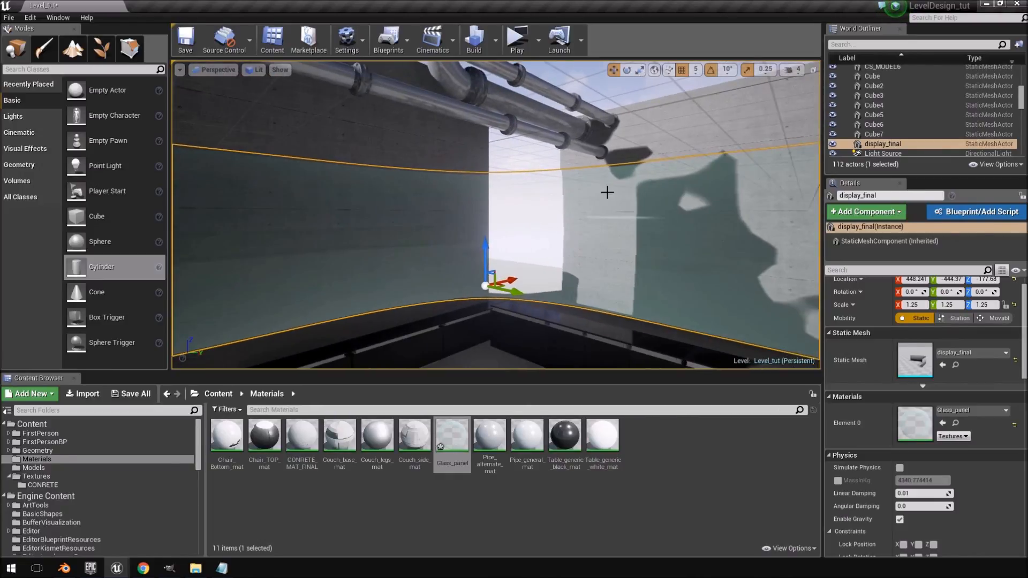